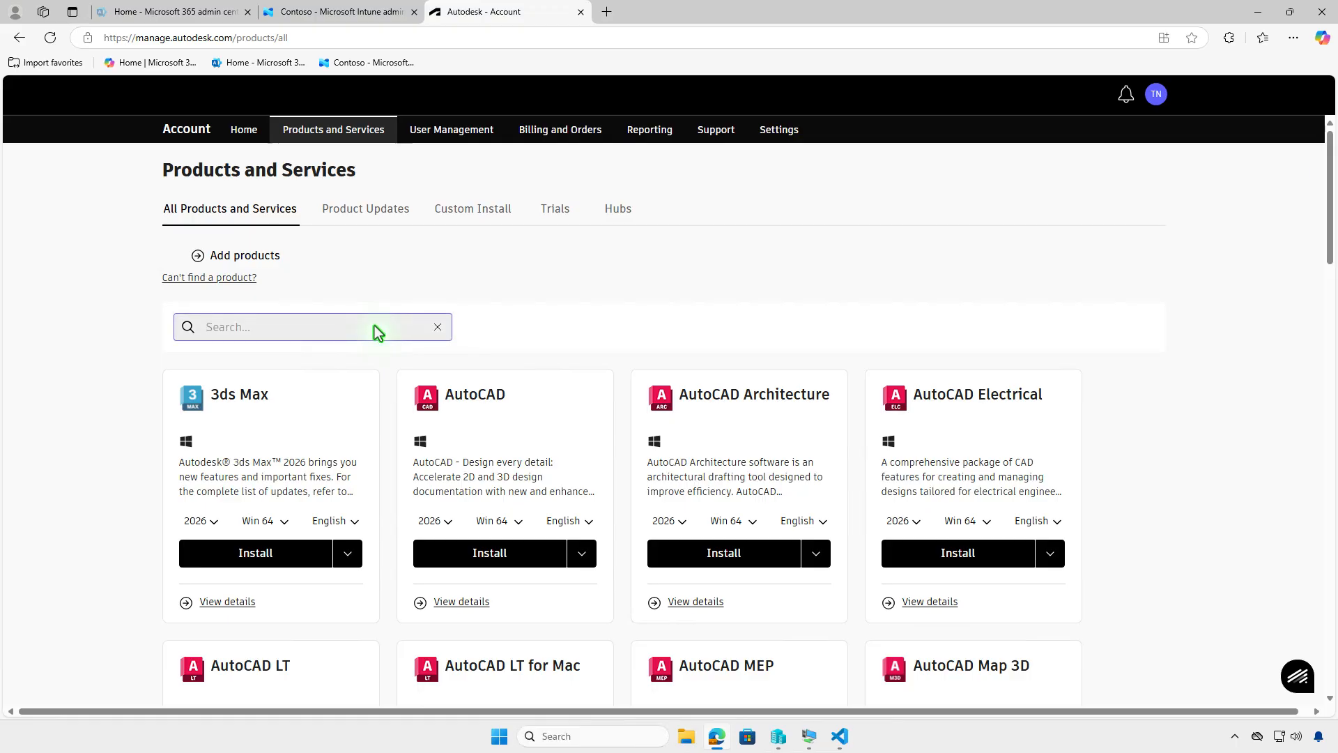
Step: Search the account's products for Inventor Professional and download its 2026, Win 64, English installer
text(inven)
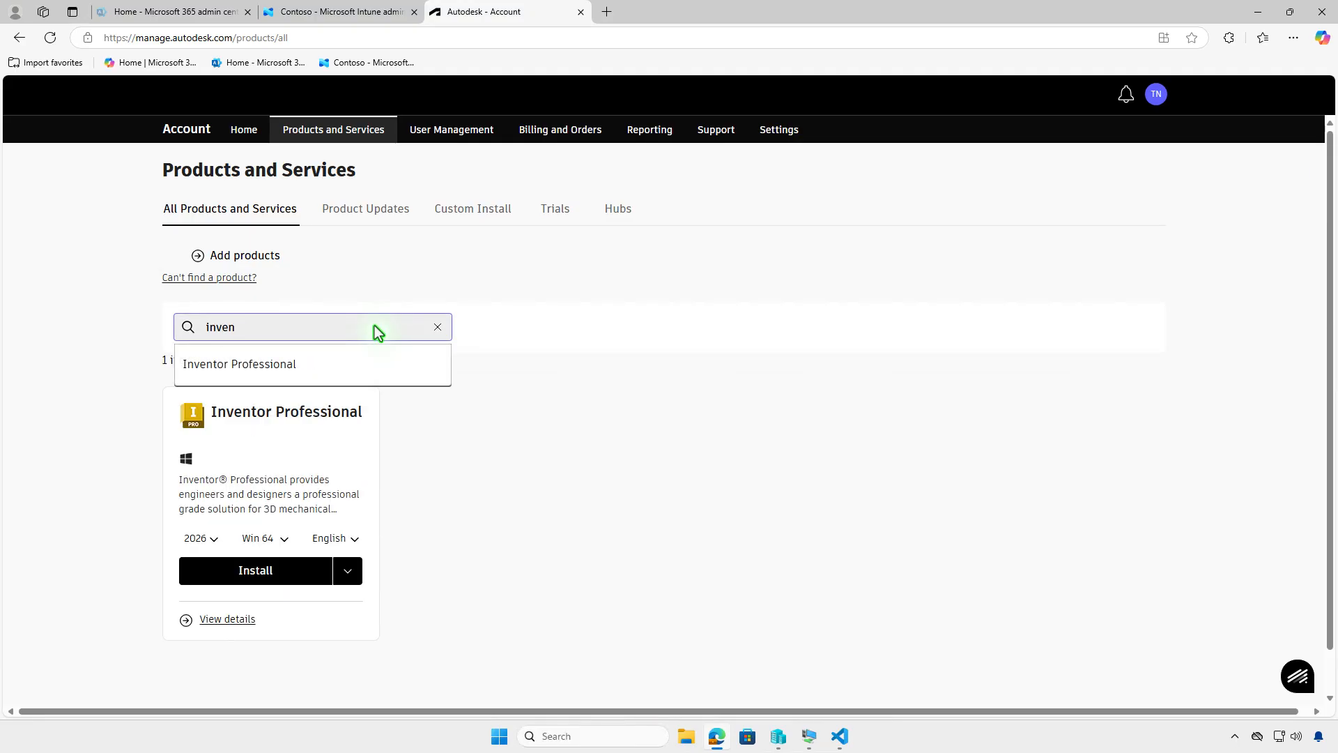
click(466, 472)
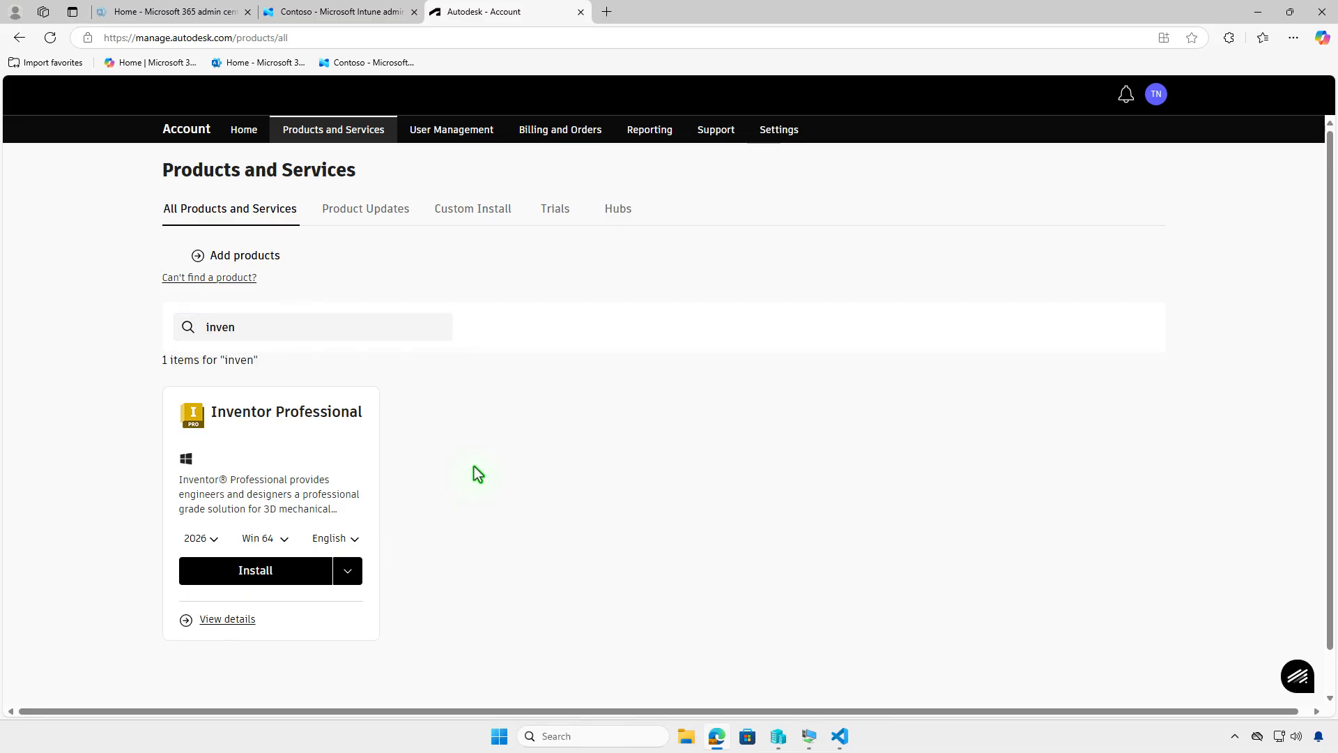
click(213, 539)
click(214, 541)
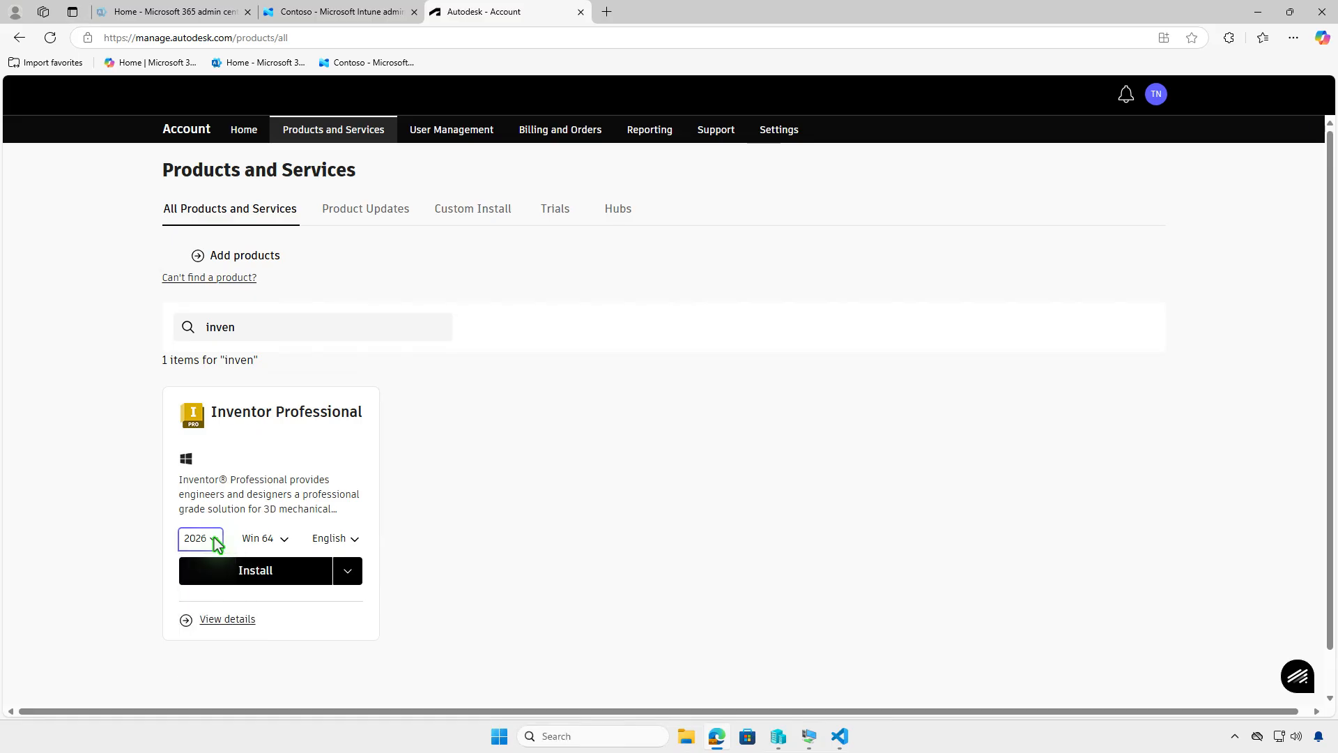
click(345, 574)
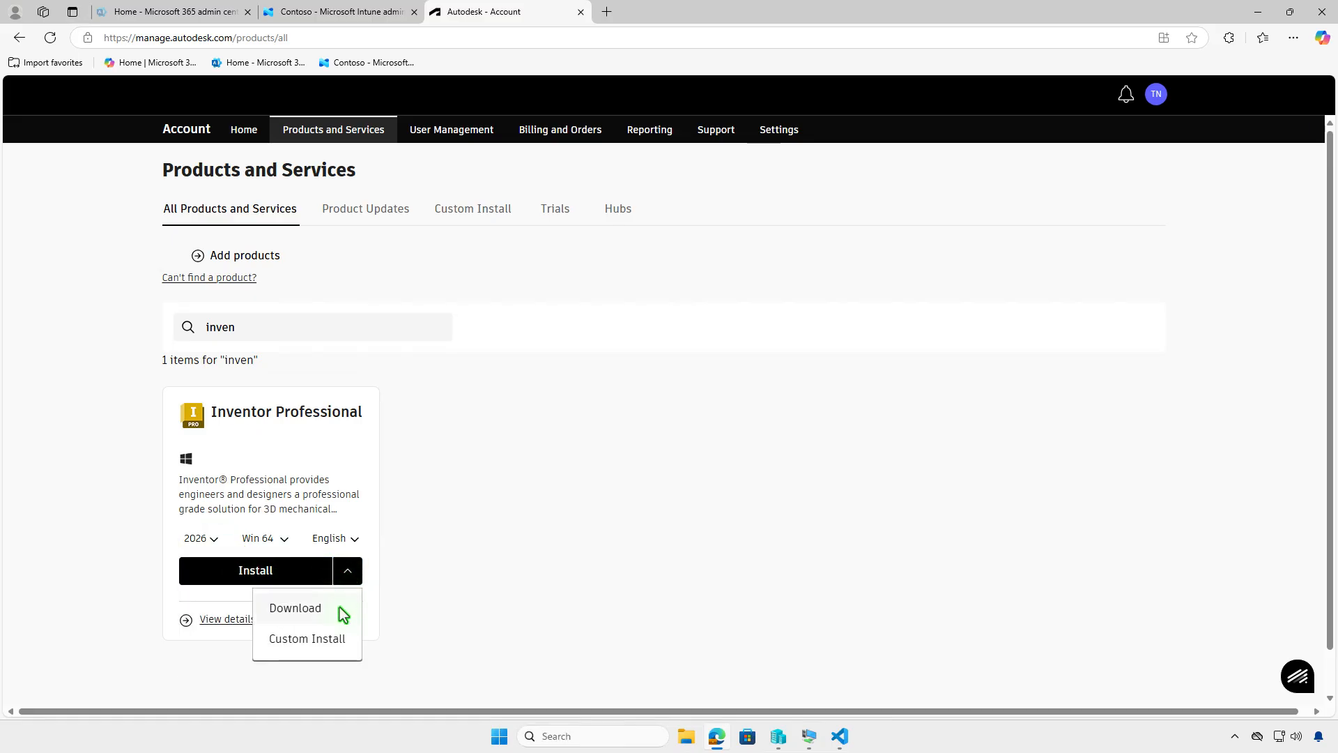
click(340, 608)
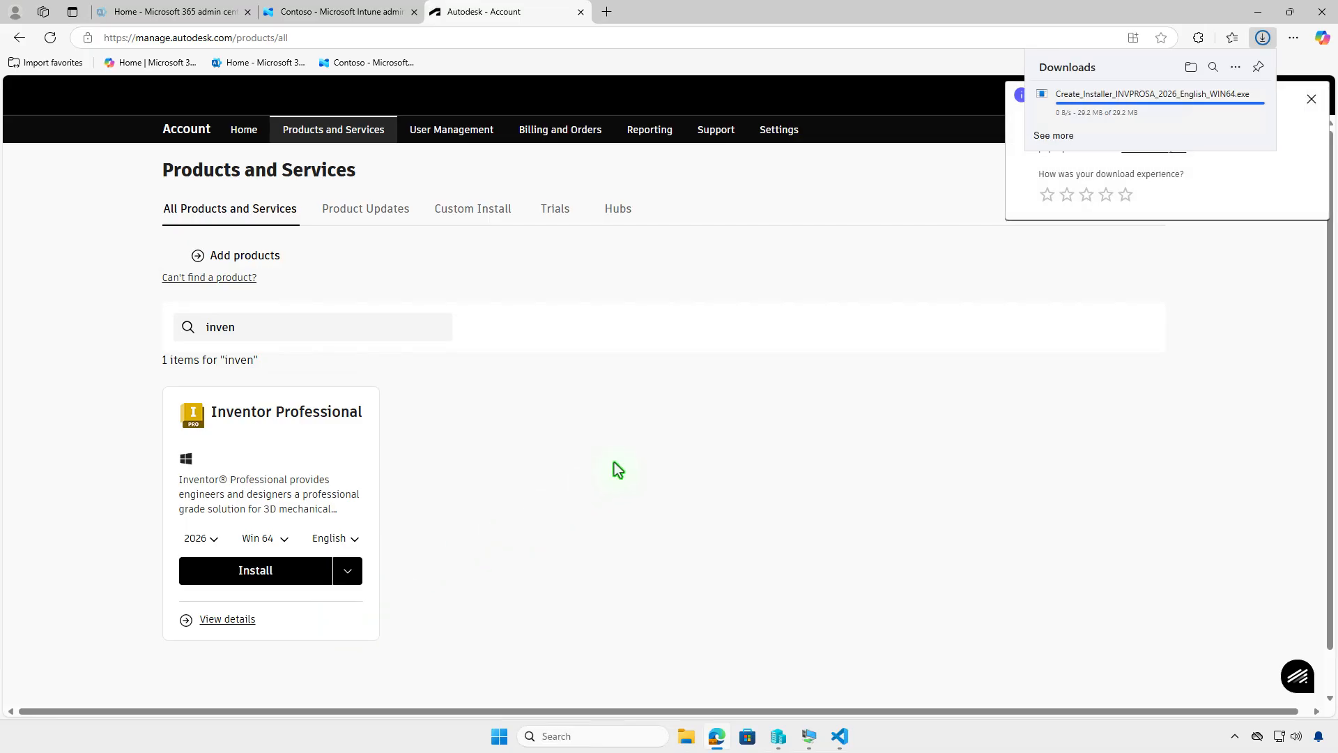
Step: Run the downloaded Create_Installer file from the Downloads folder and open the created installer's folder
click(1191, 68)
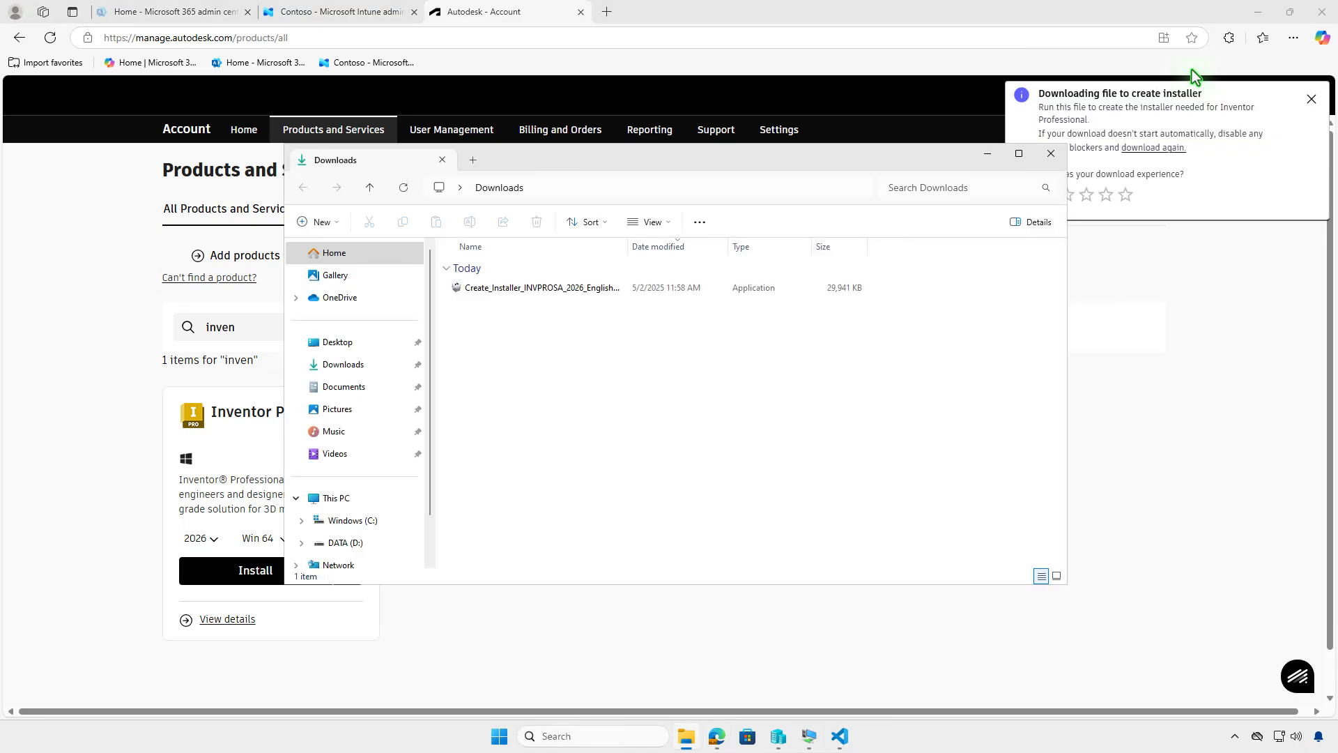
click(1258, 12)
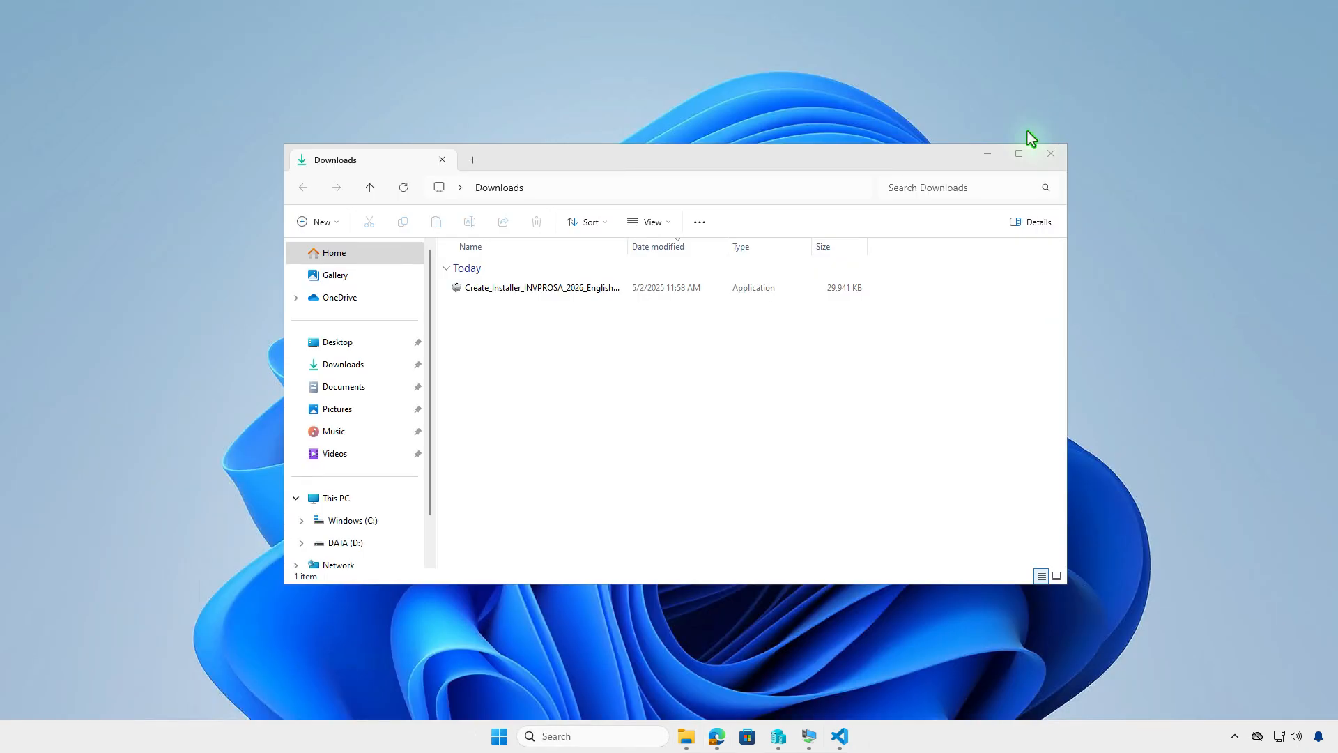
double_click(688, 287)
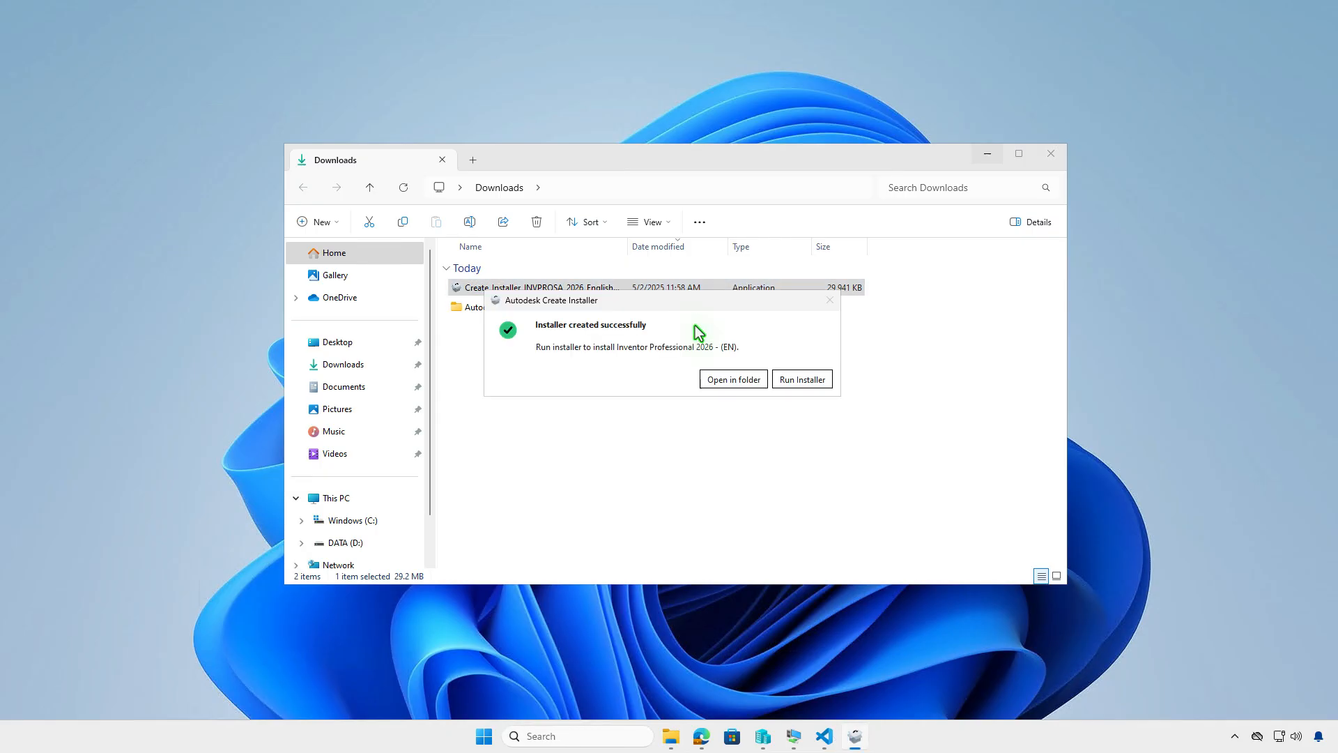
click(731, 381)
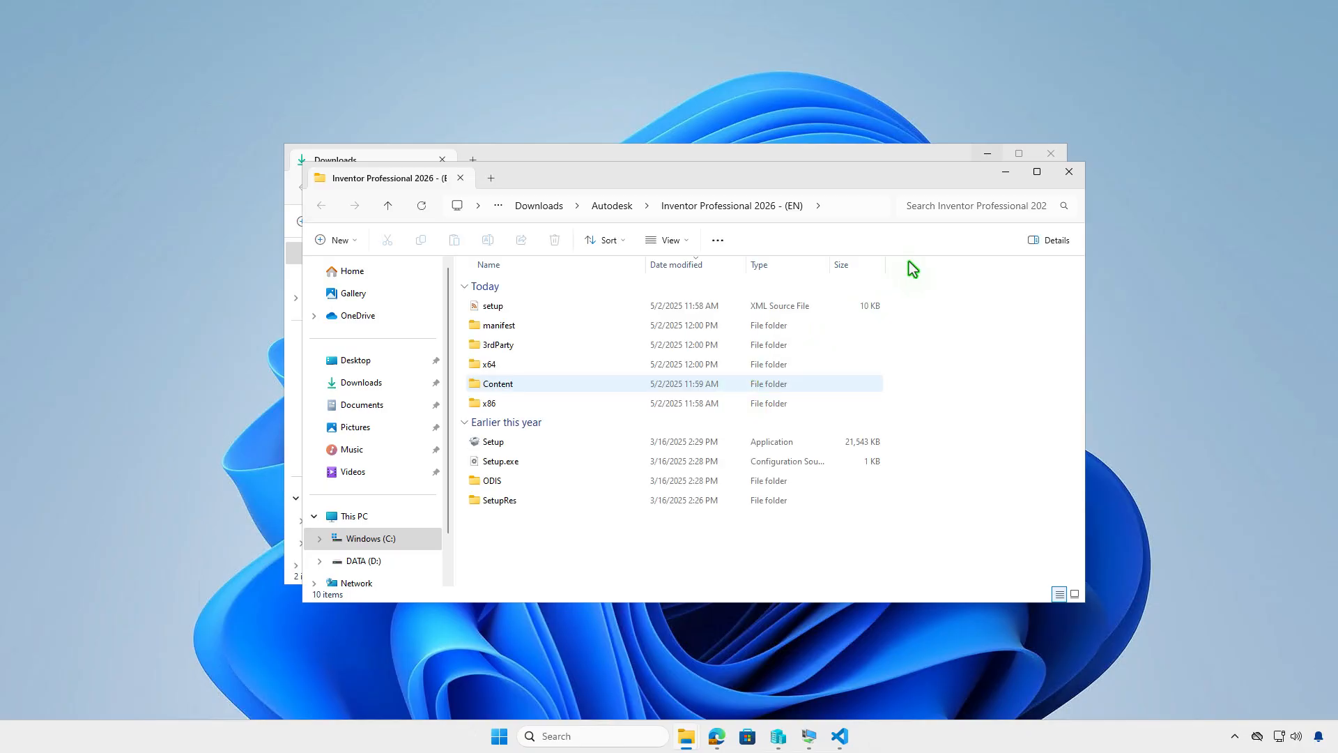
Step: Reopen the Inventor Professional 2026 installer folder through the Autodesk folder in Downloads
click(1071, 172)
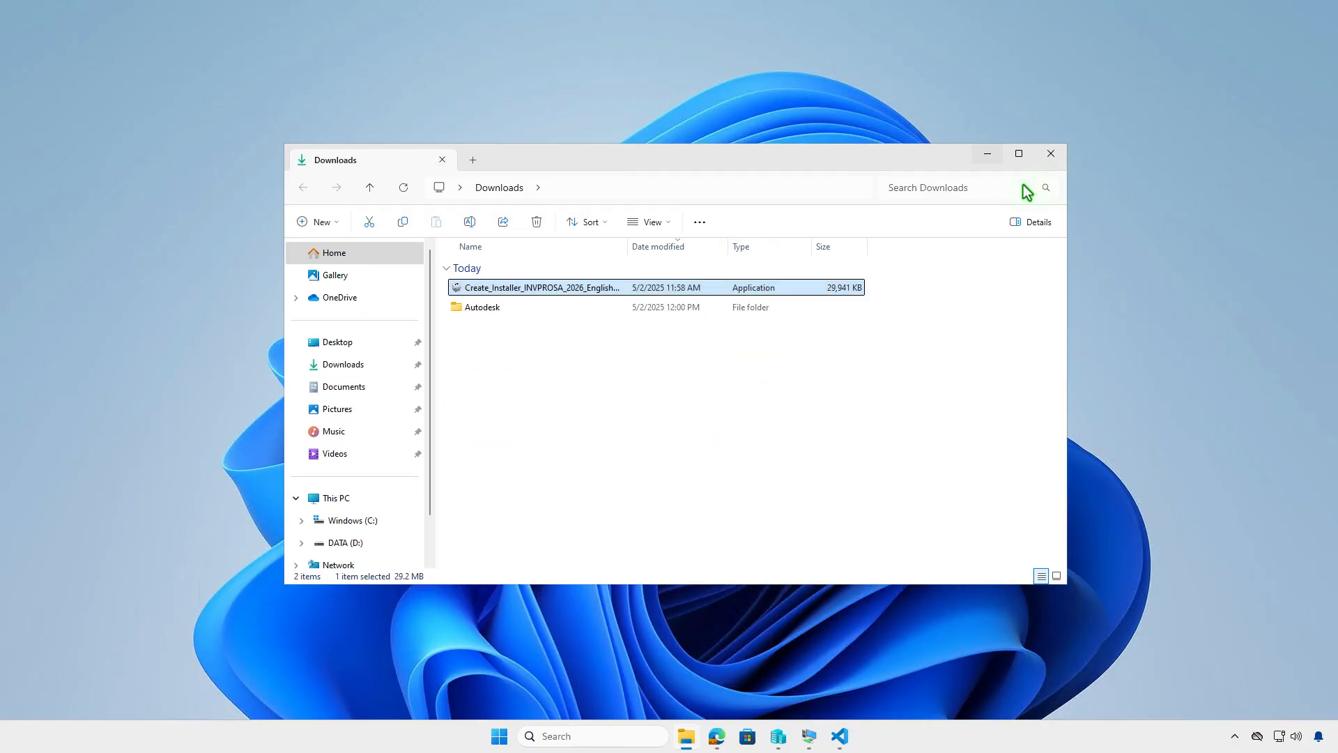
double_click(610, 311)
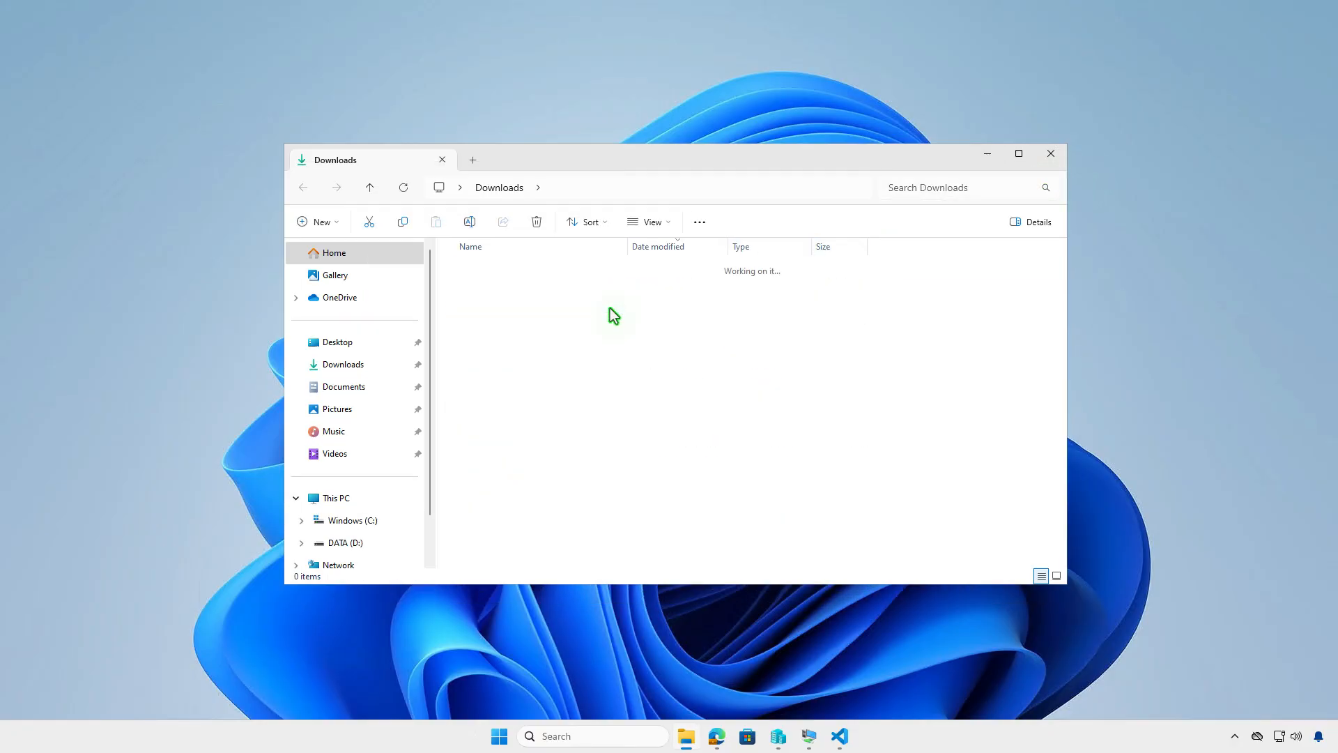
double_click(598, 290)
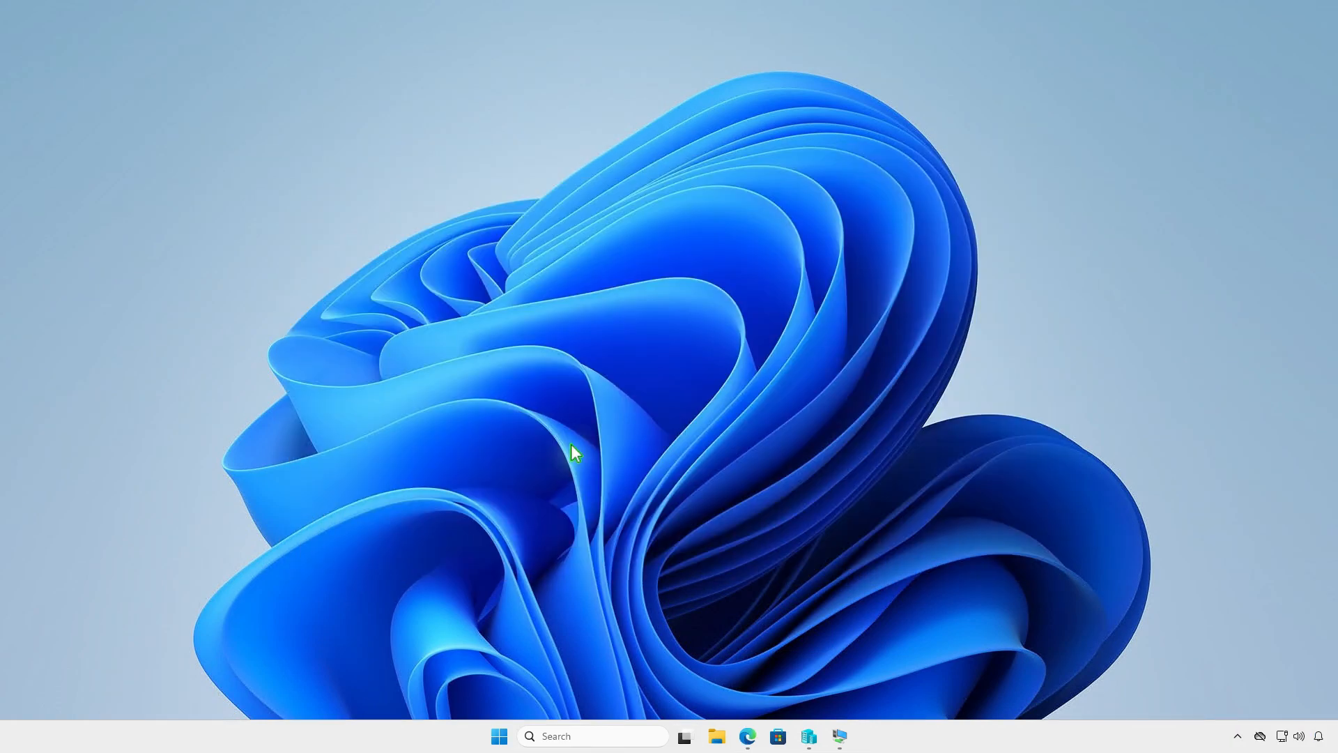
Step: Create a new folder named Intune on the DATA (D:) drive and open it
click(717, 736)
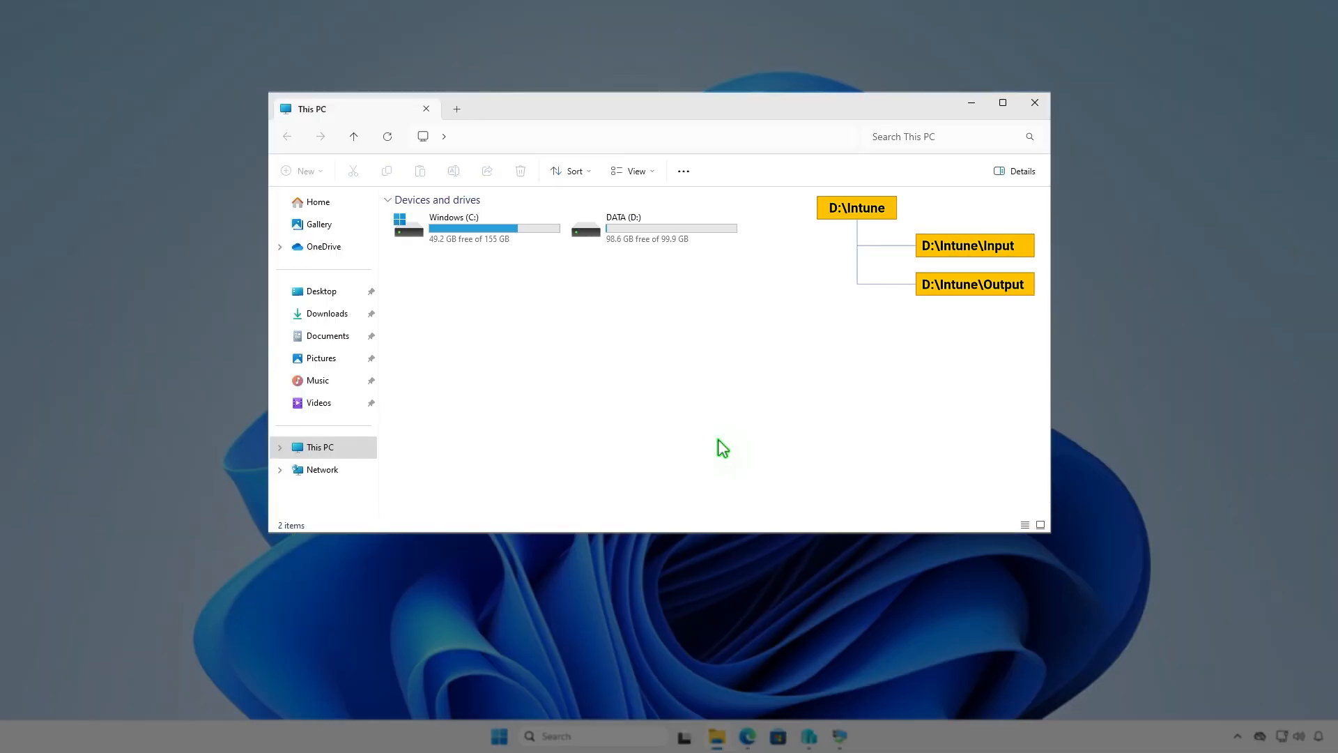
double_click(696, 232)
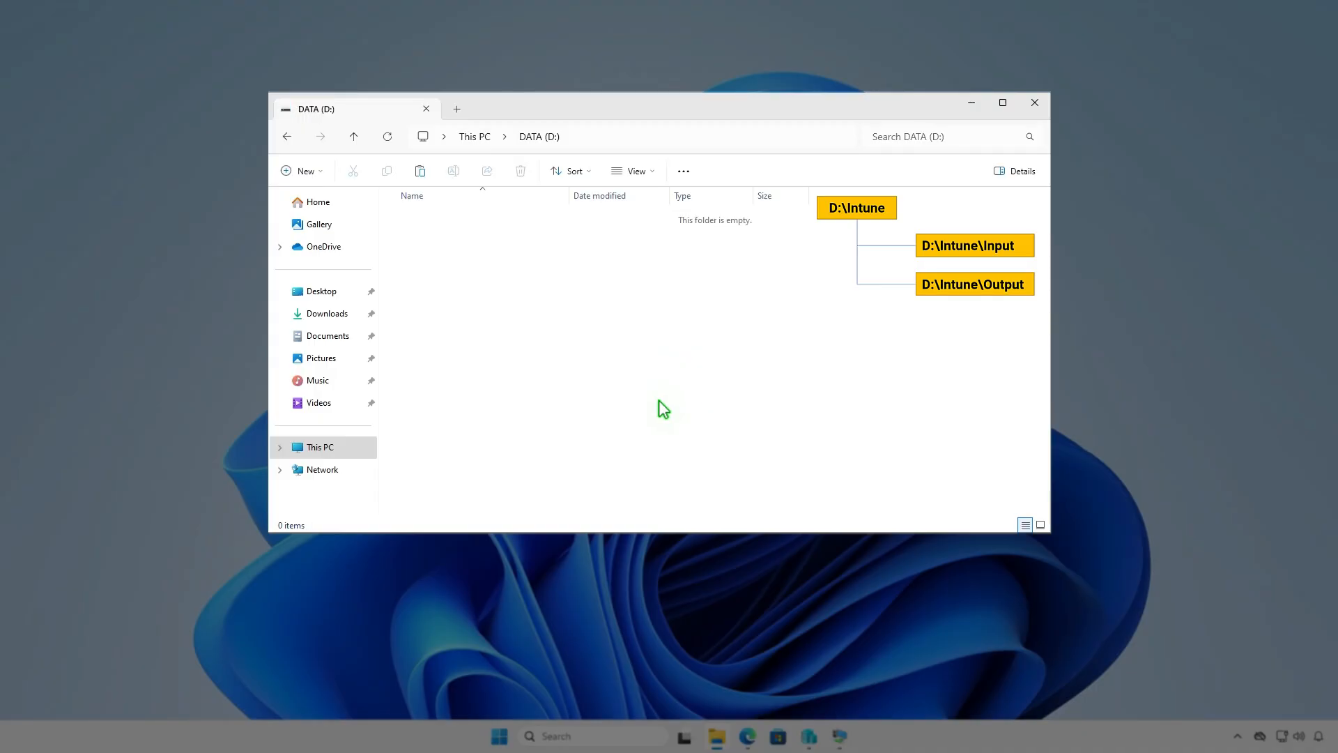
click(316, 172)
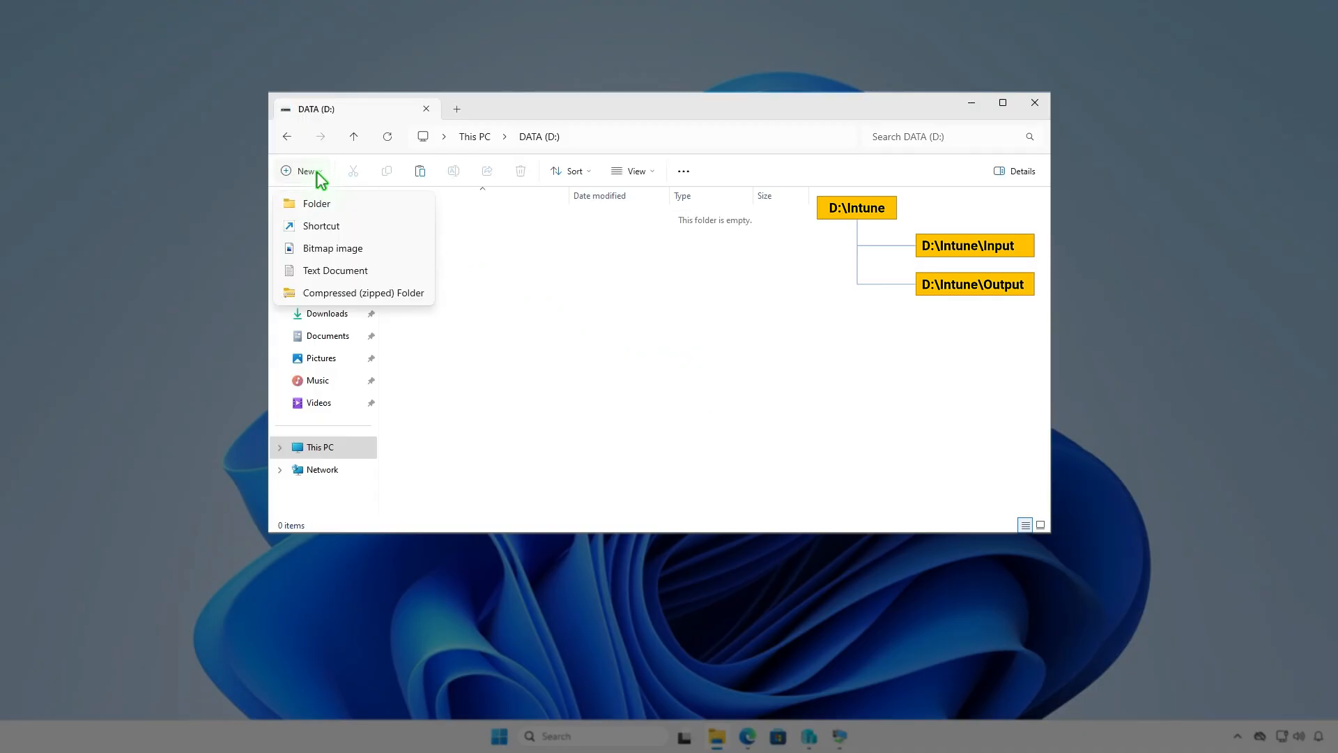
click(346, 208)
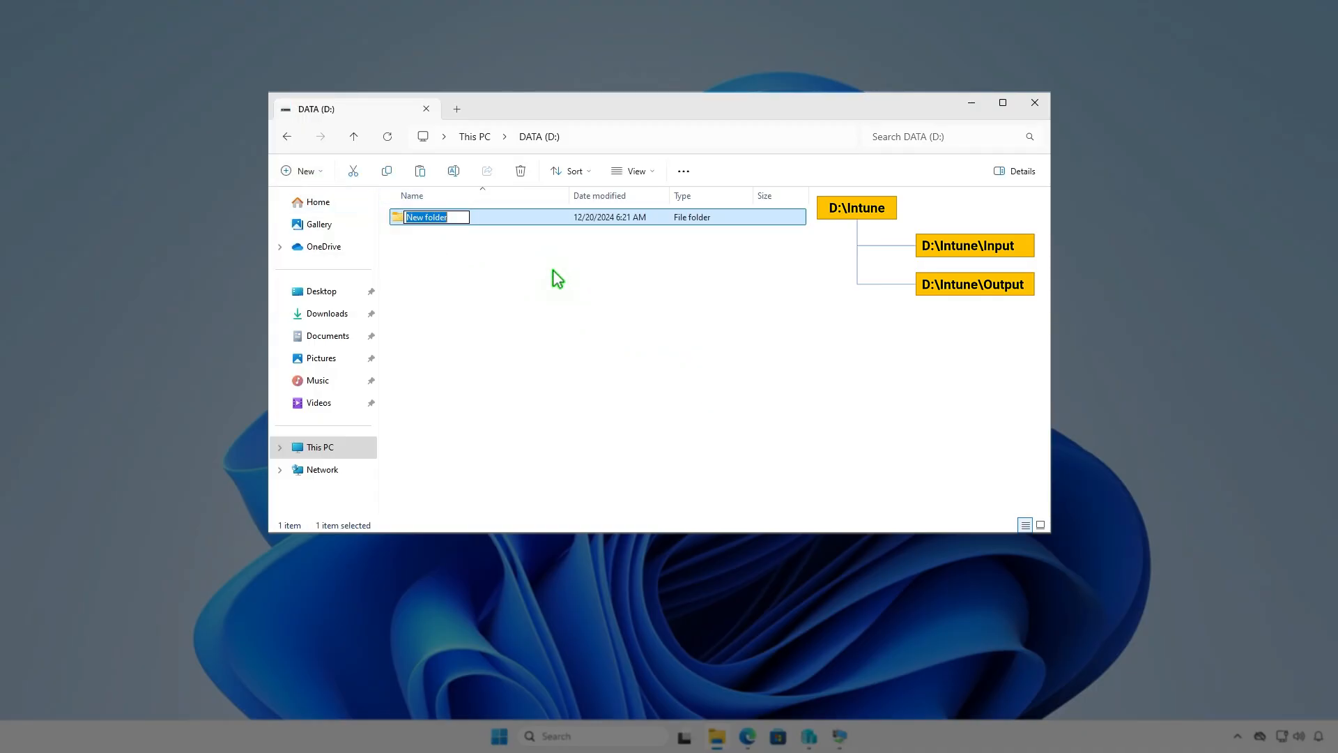
text(Intune)
key(Return)
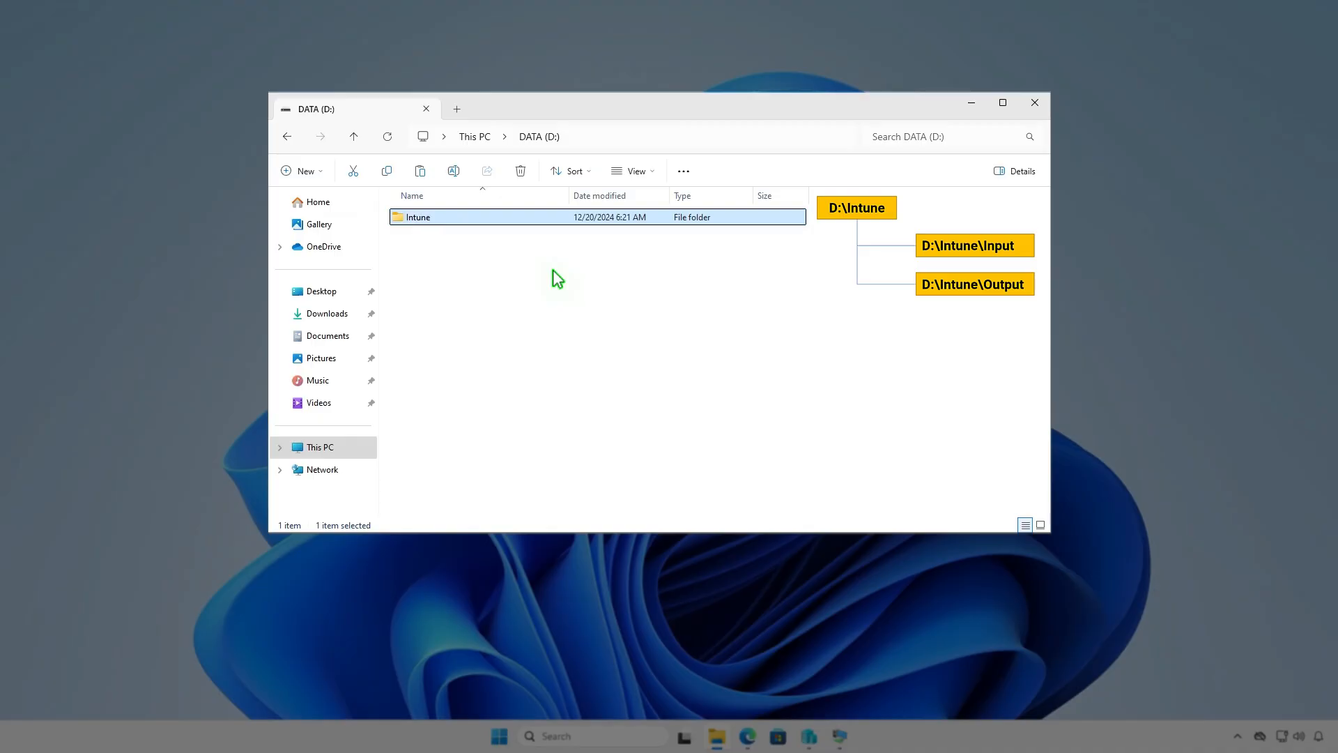
key(Return)
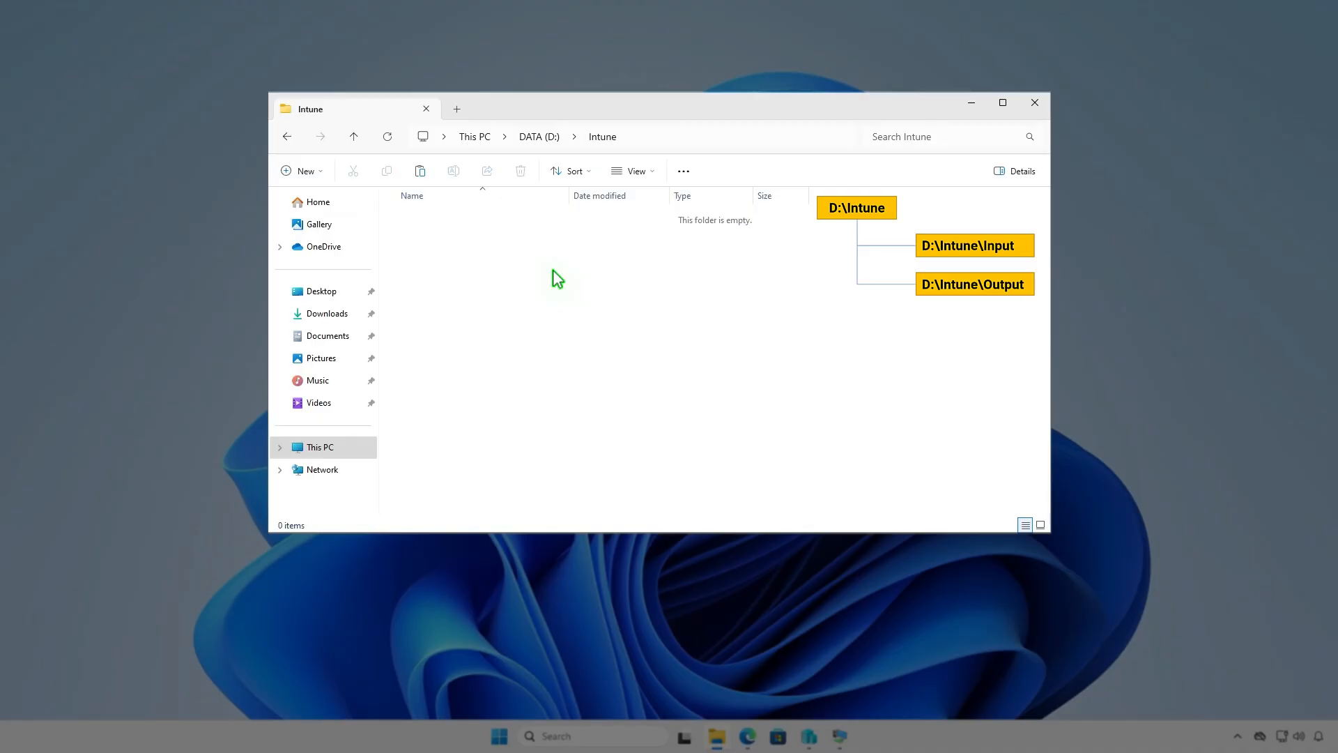
Step: Create a subfolder named Input inside the Intune folder
right_click(552, 270)
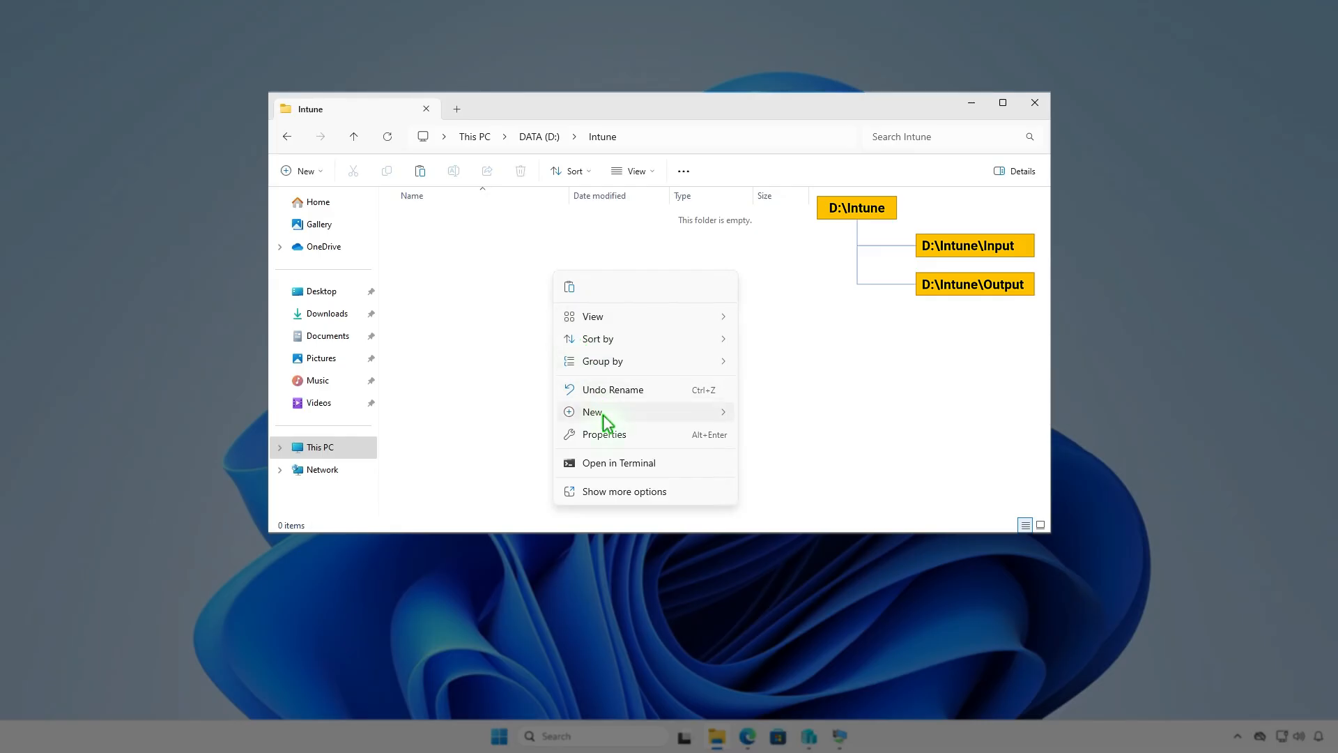
mouse_move(606, 412)
click(774, 414)
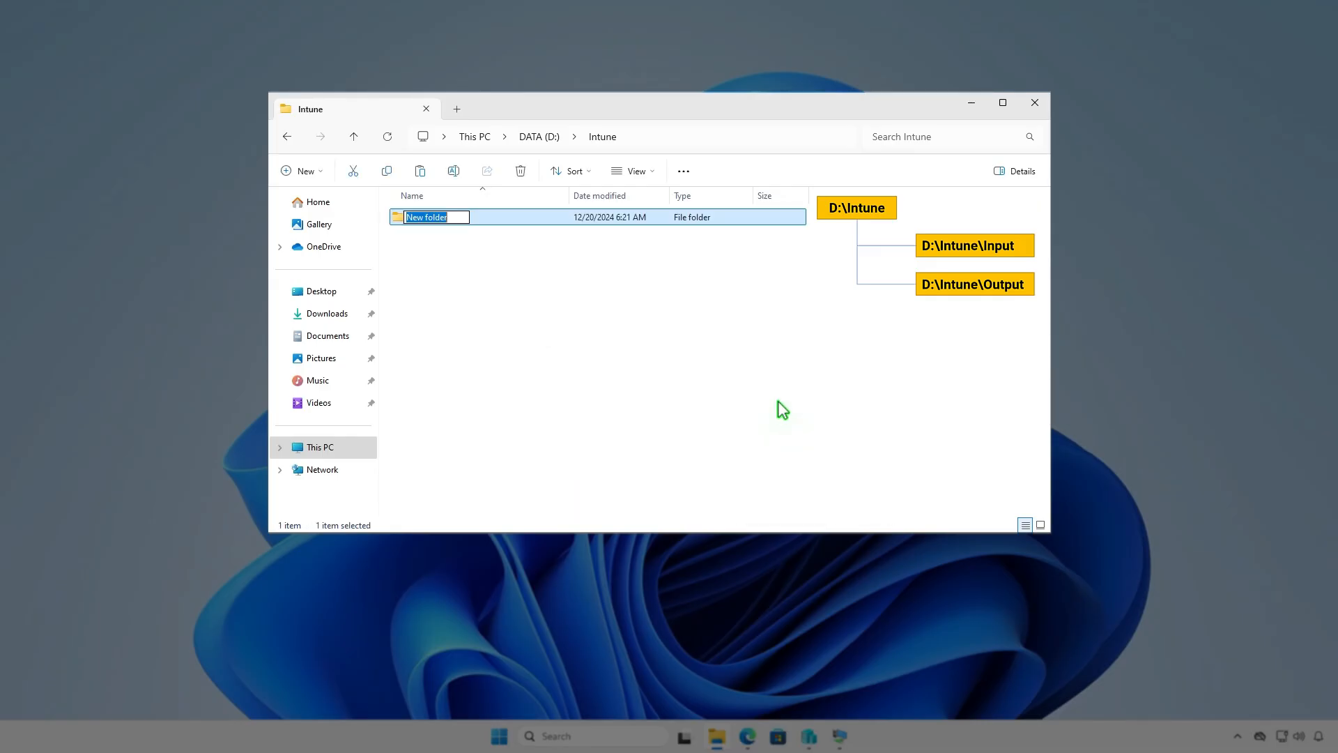
text(Input)
key(Return)
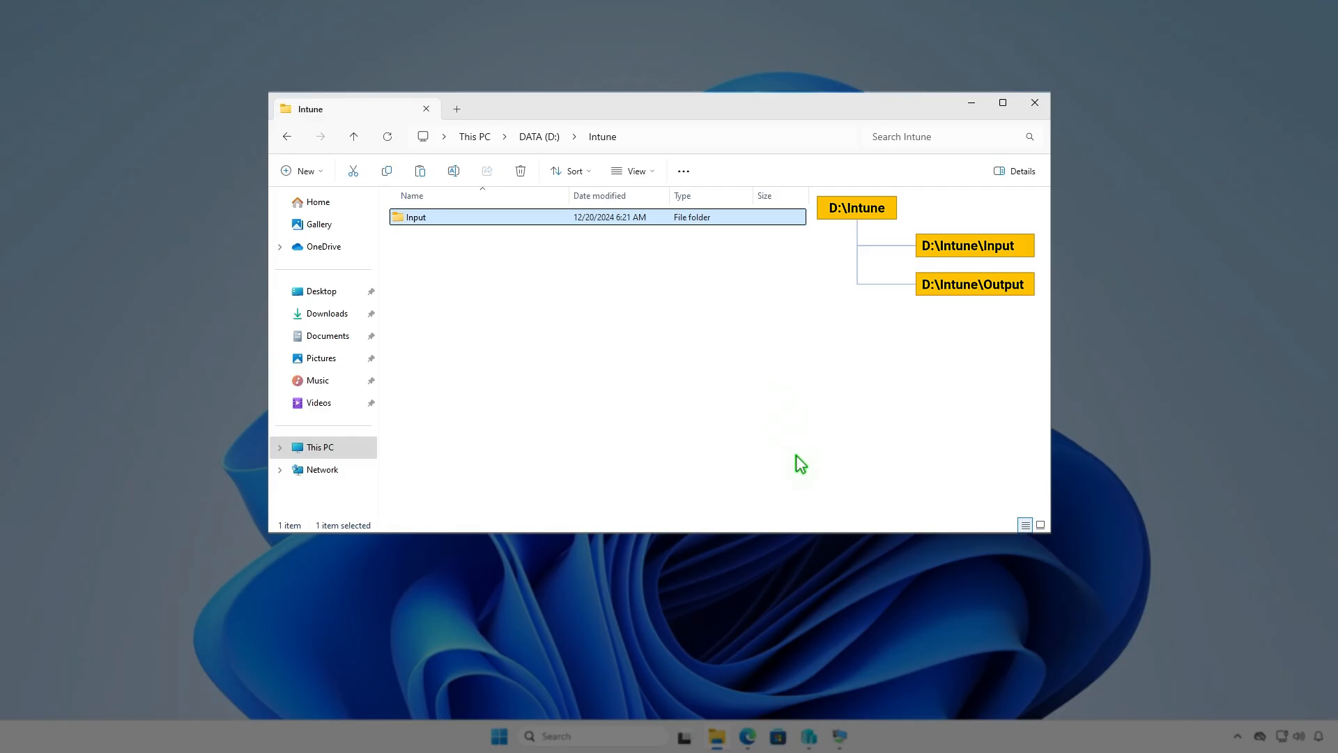
Step: Create a second subfolder named Output inside the Intune folder
key(ctrl+shift+n)
text(Output)
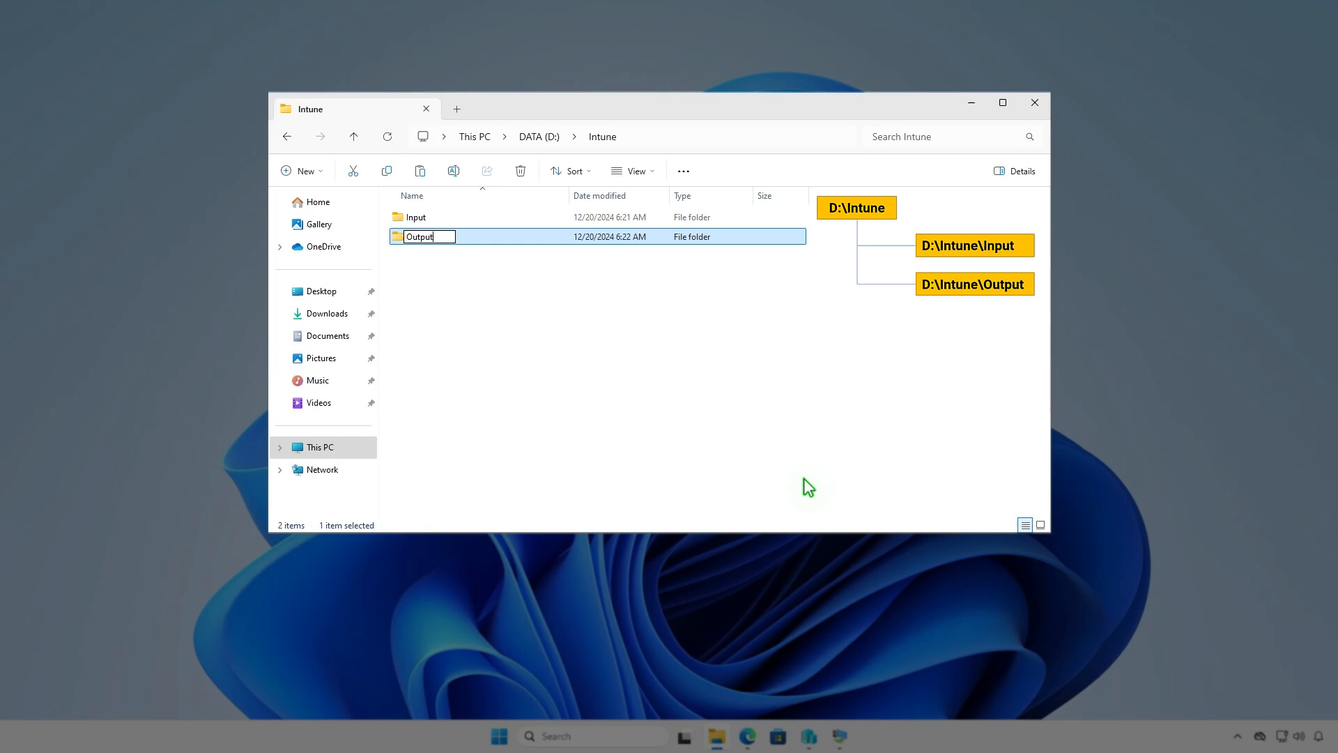
click(727, 373)
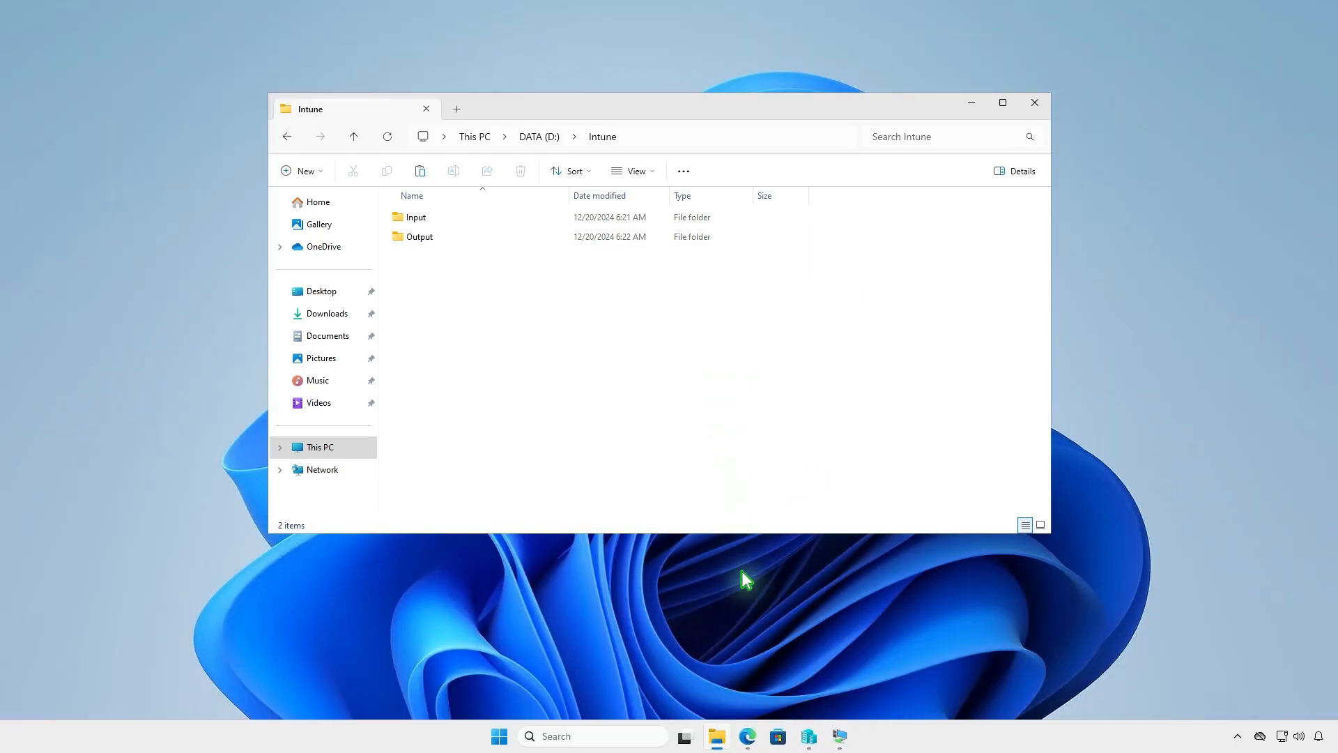
Step: Download the source code zip of the latest Microsoft-Win32-Content-Prep-Tool release from GitHub
click(747, 736)
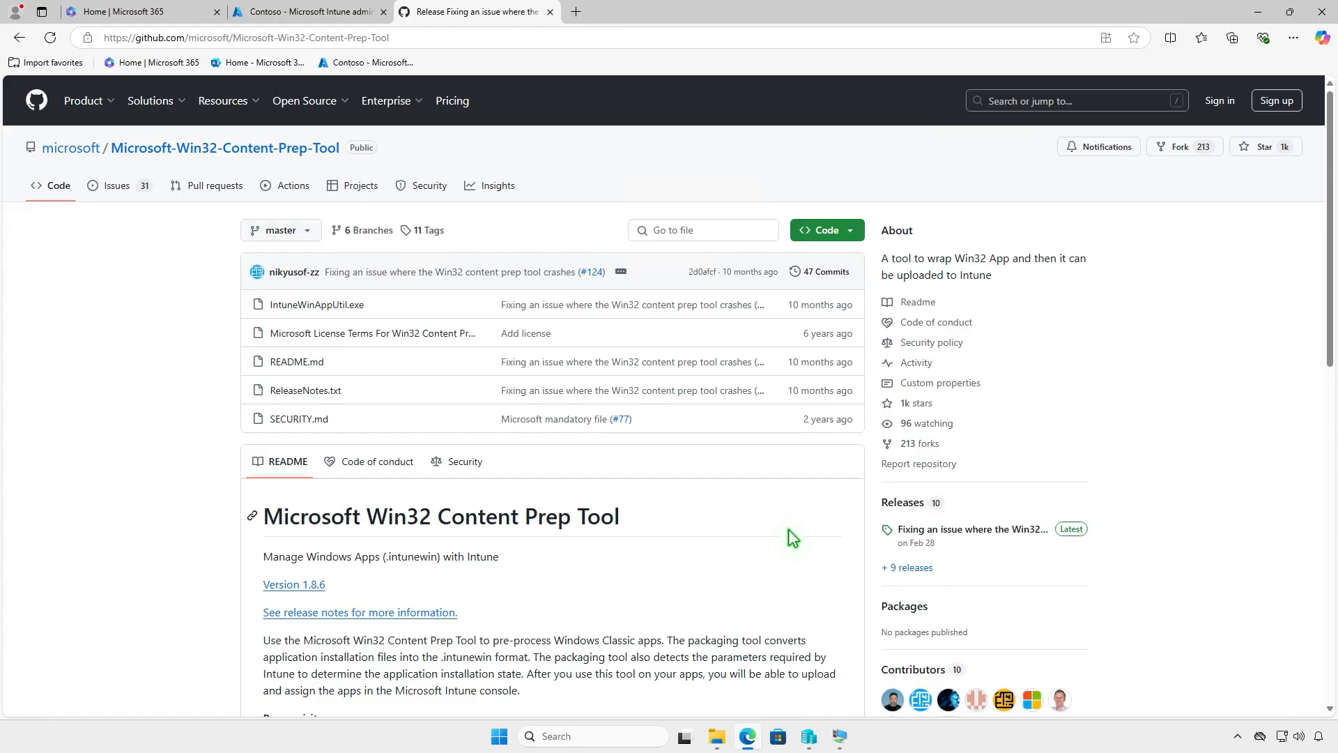
click(1006, 530)
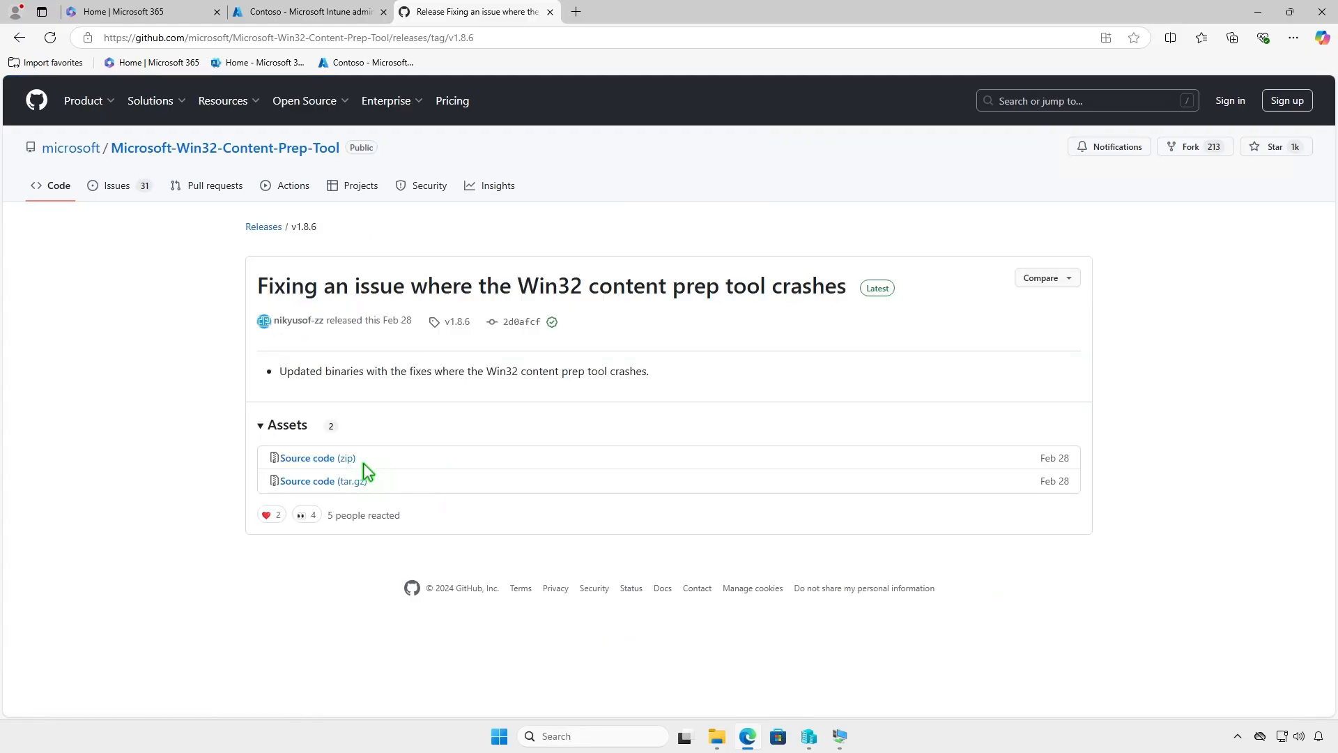
click(349, 458)
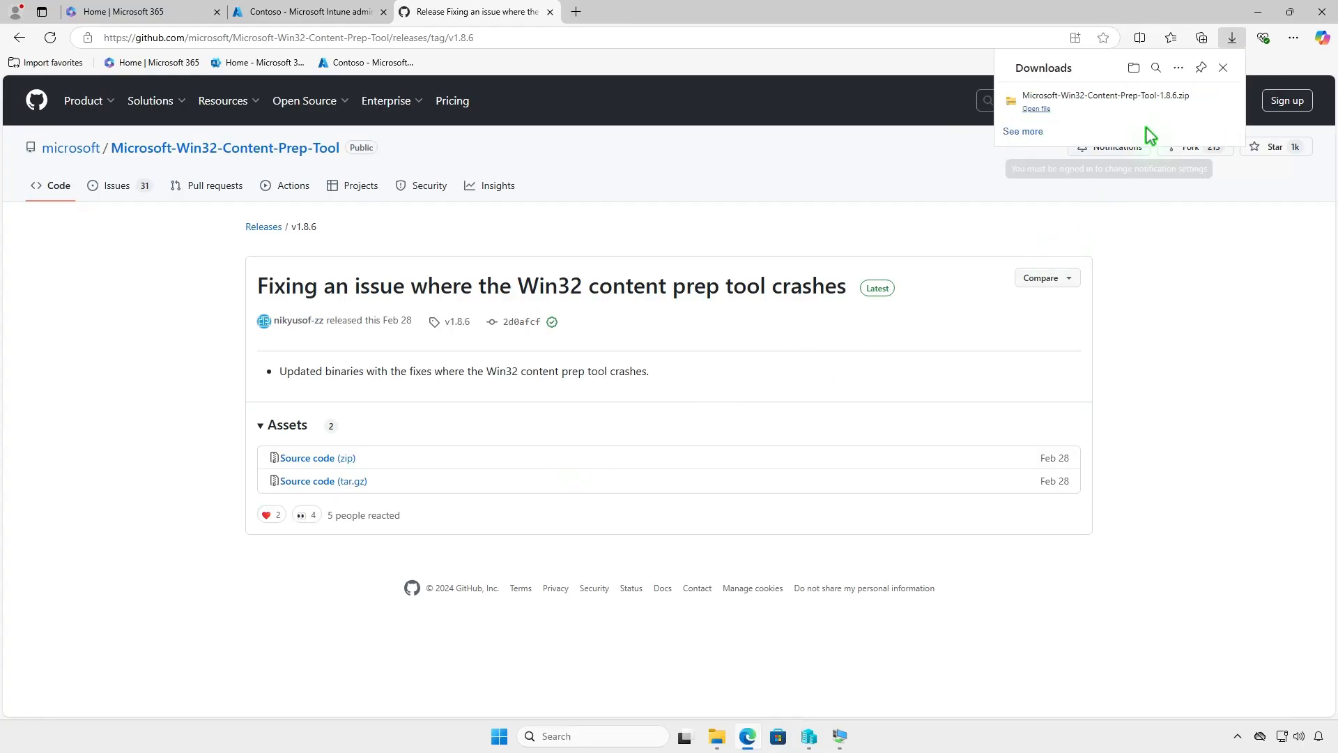
Step: Extract the downloaded Microsoft-Win32-Content-Prep-Tool-1.8.6 zip into the Downloads folder
click(1179, 103)
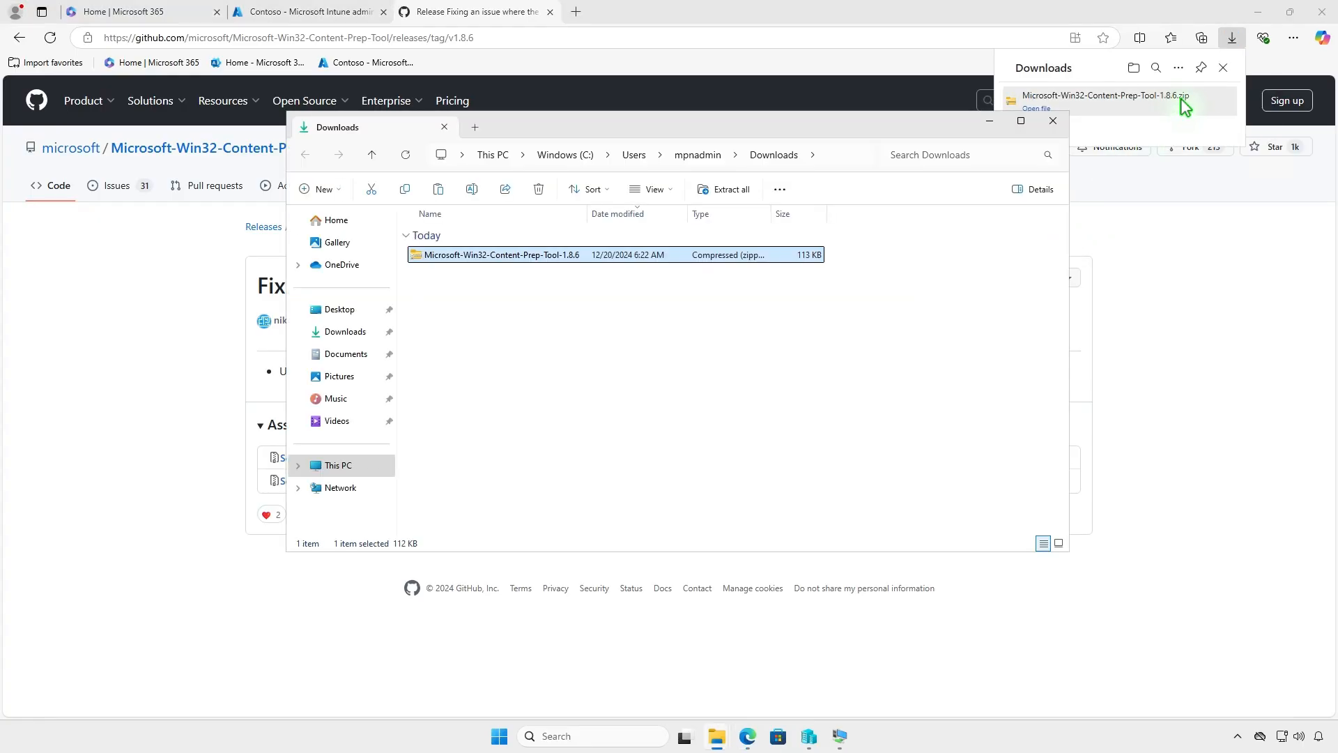
click(1260, 14)
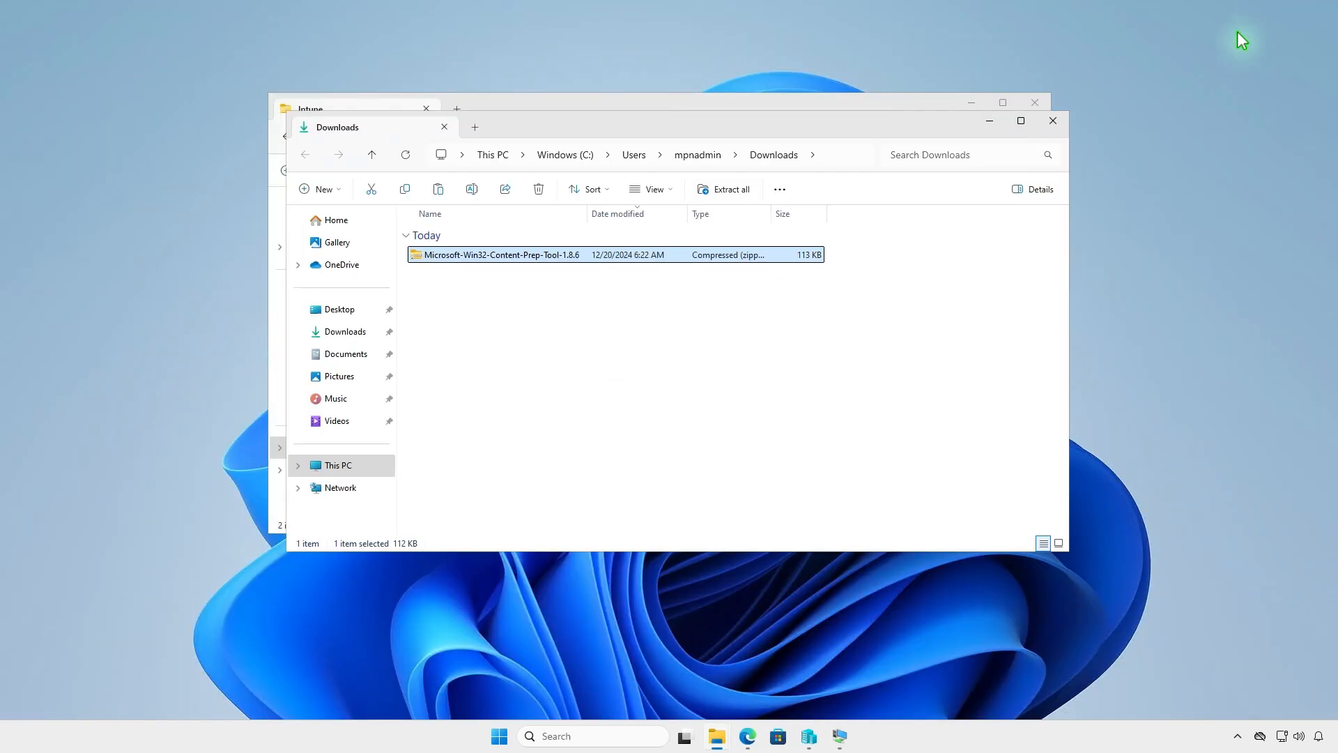
click(730, 191)
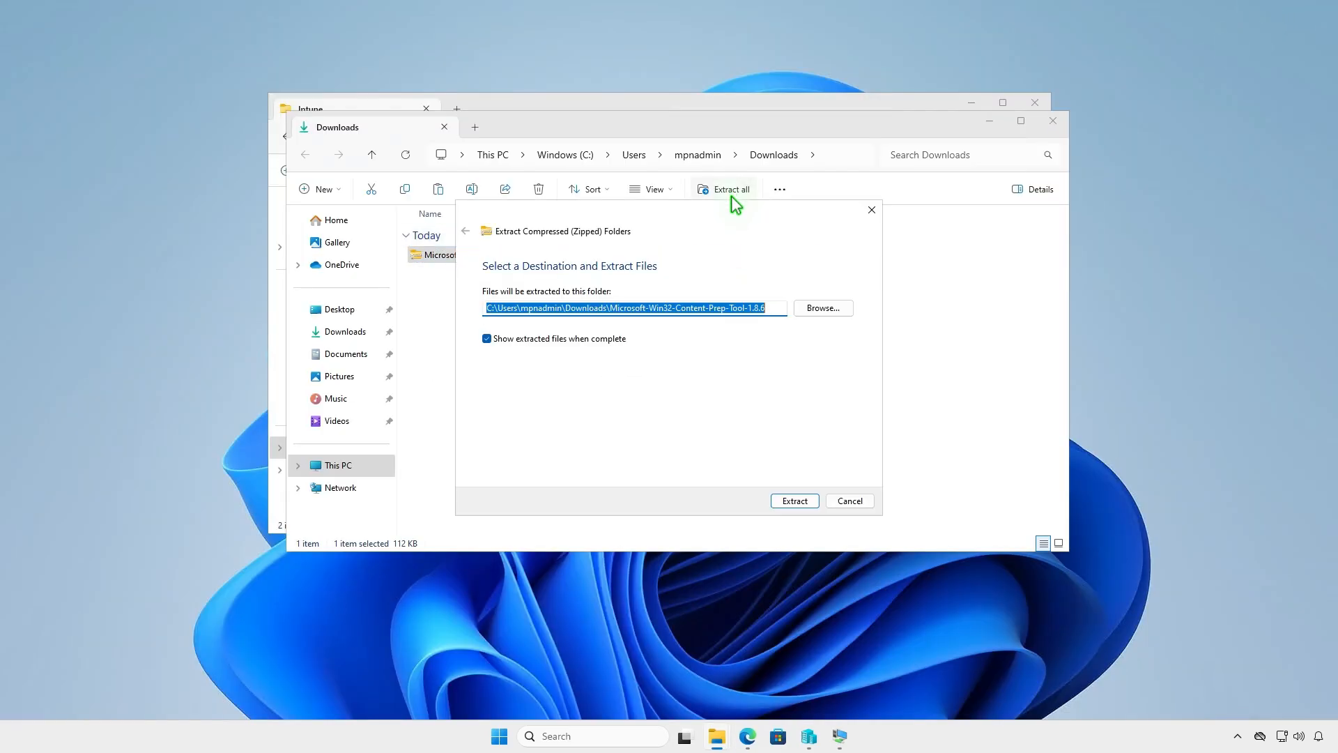
click(784, 499)
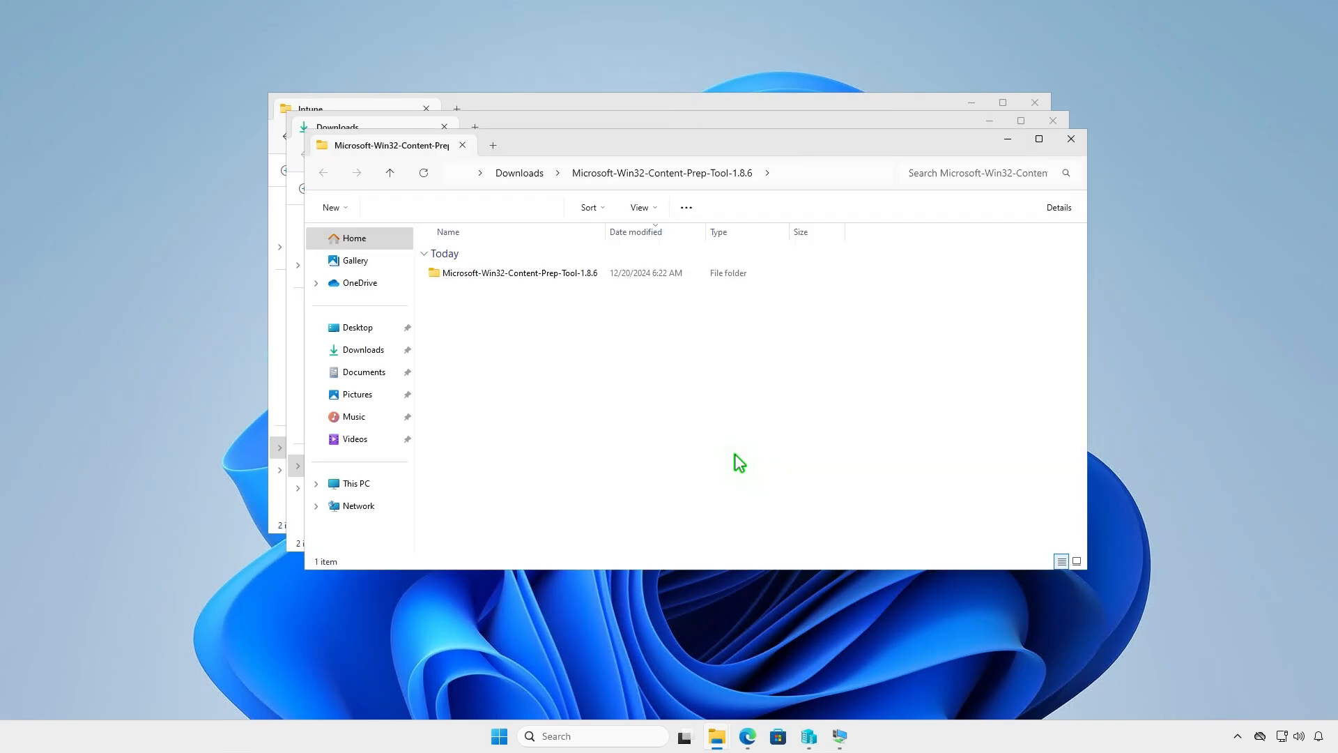
Step: Copy IntuneWinAppUtil from the extracted tool folder
double_click(596, 274)
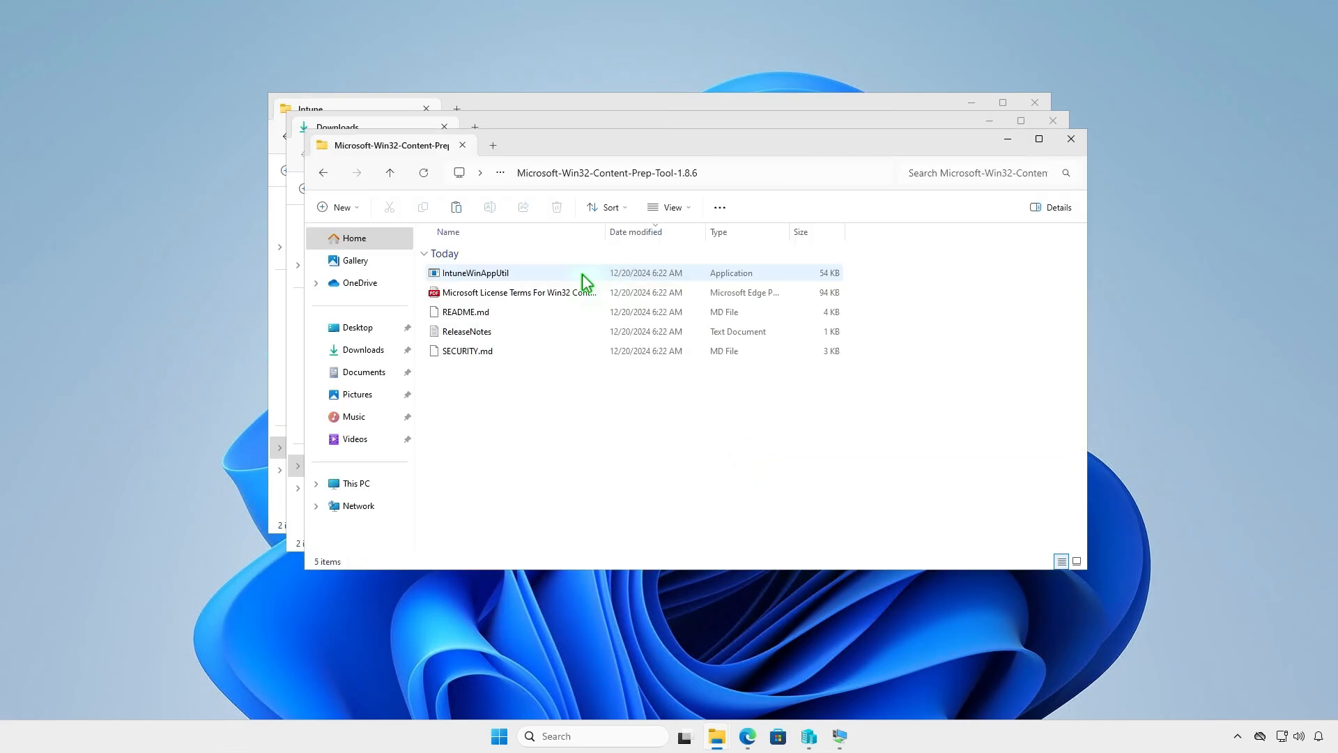
click(534, 272)
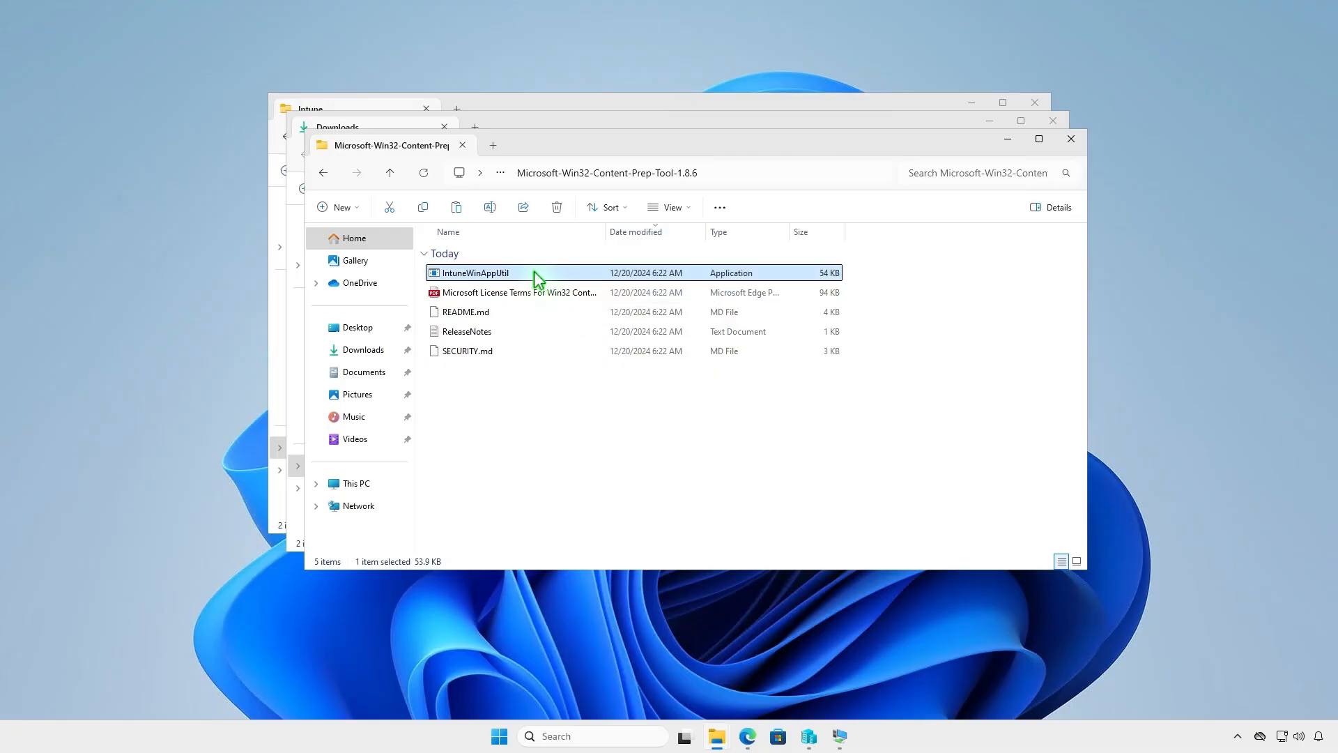
right_click(534, 270)
click(576, 290)
click(1073, 140)
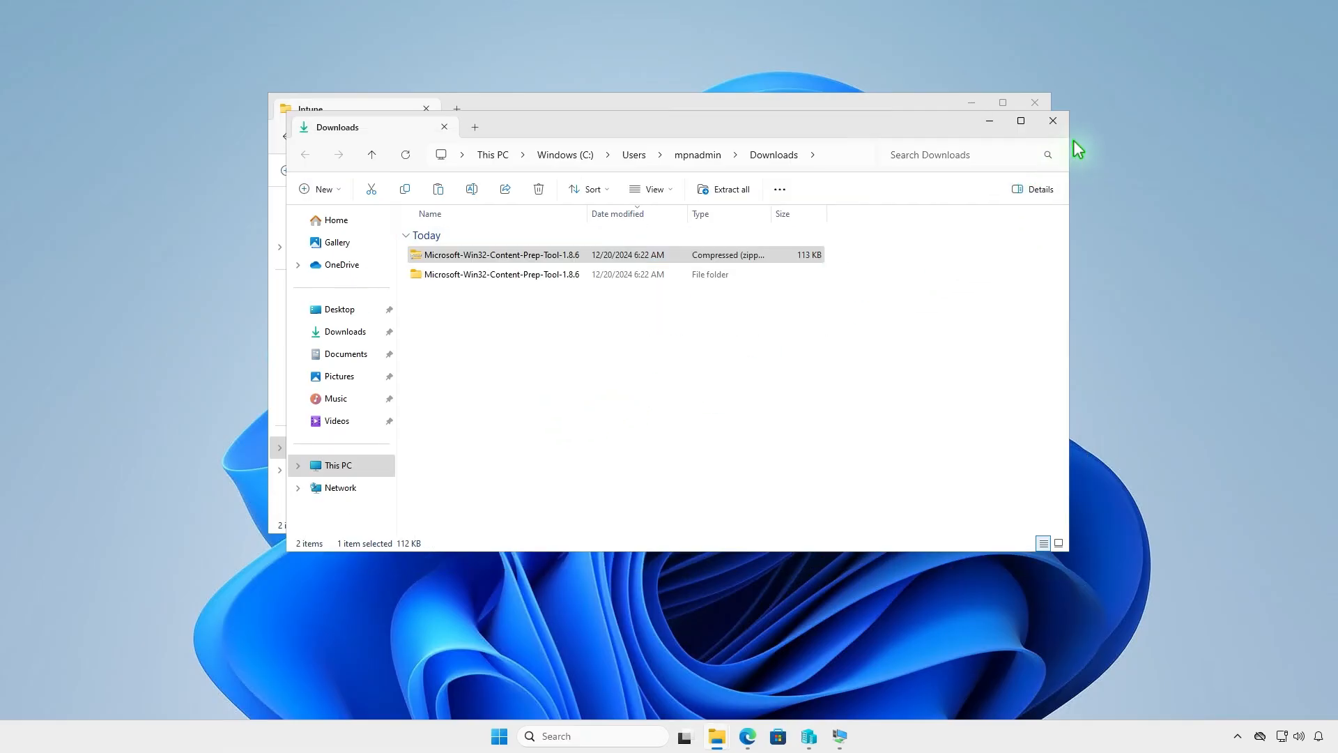
Step: Paste IntuneWinAppUtil into the D:\Intune folder
click(1053, 121)
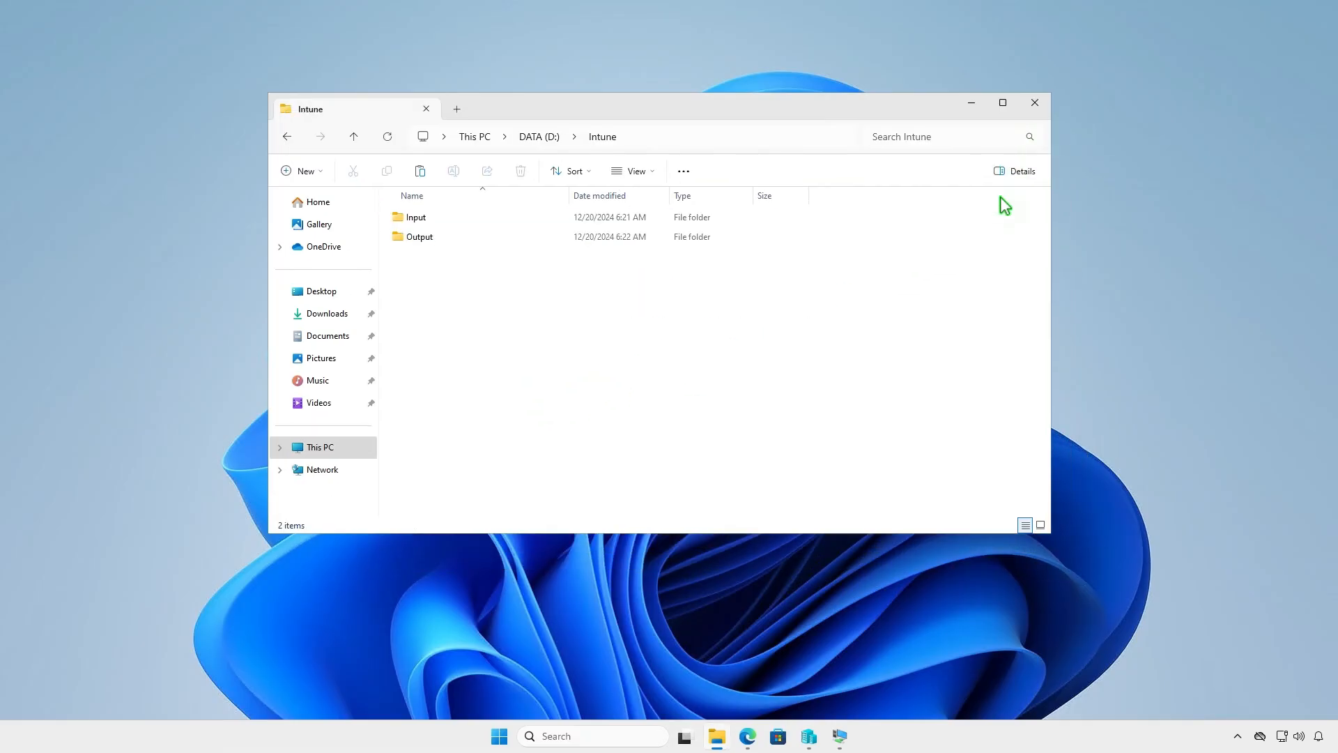
right_click(480, 301)
click(496, 314)
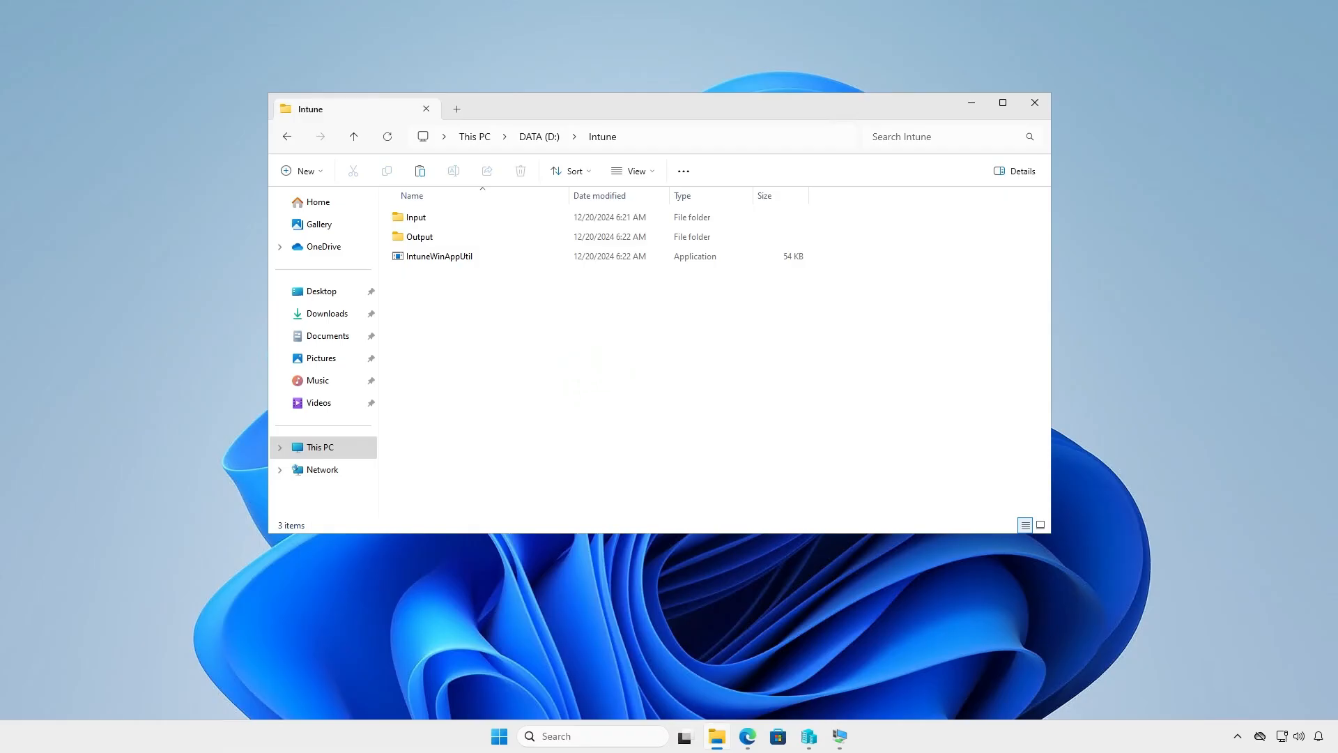
click(972, 103)
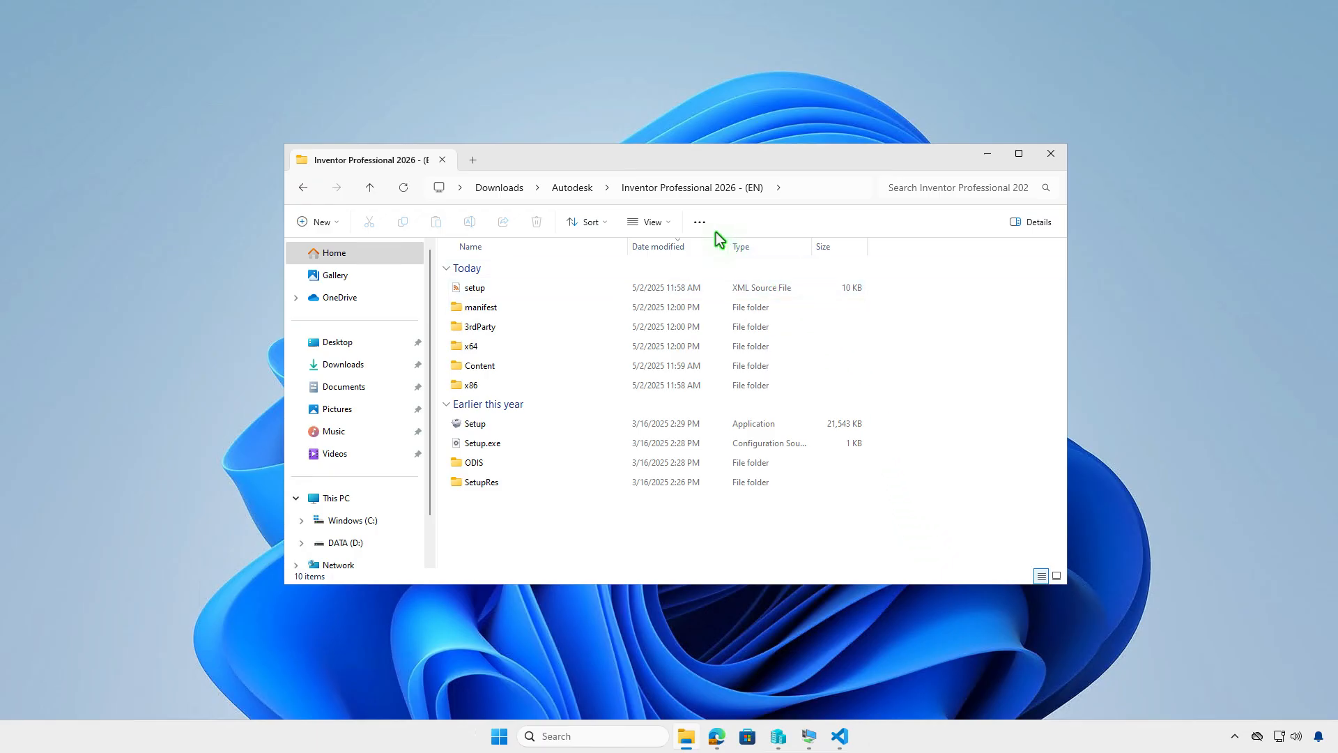
Step: Select all files and folders in the Inventor Professional 2026 (EN) installer folder and copy them
click(701, 223)
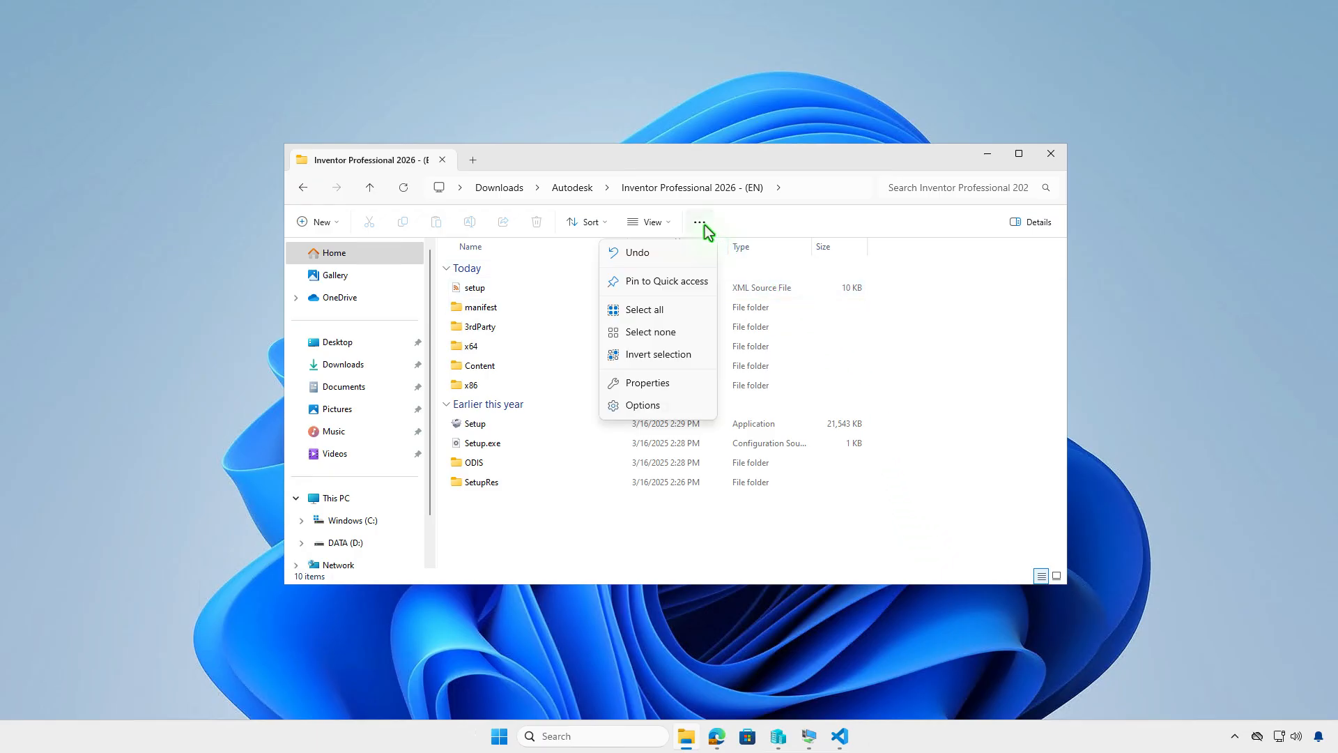
click(691, 314)
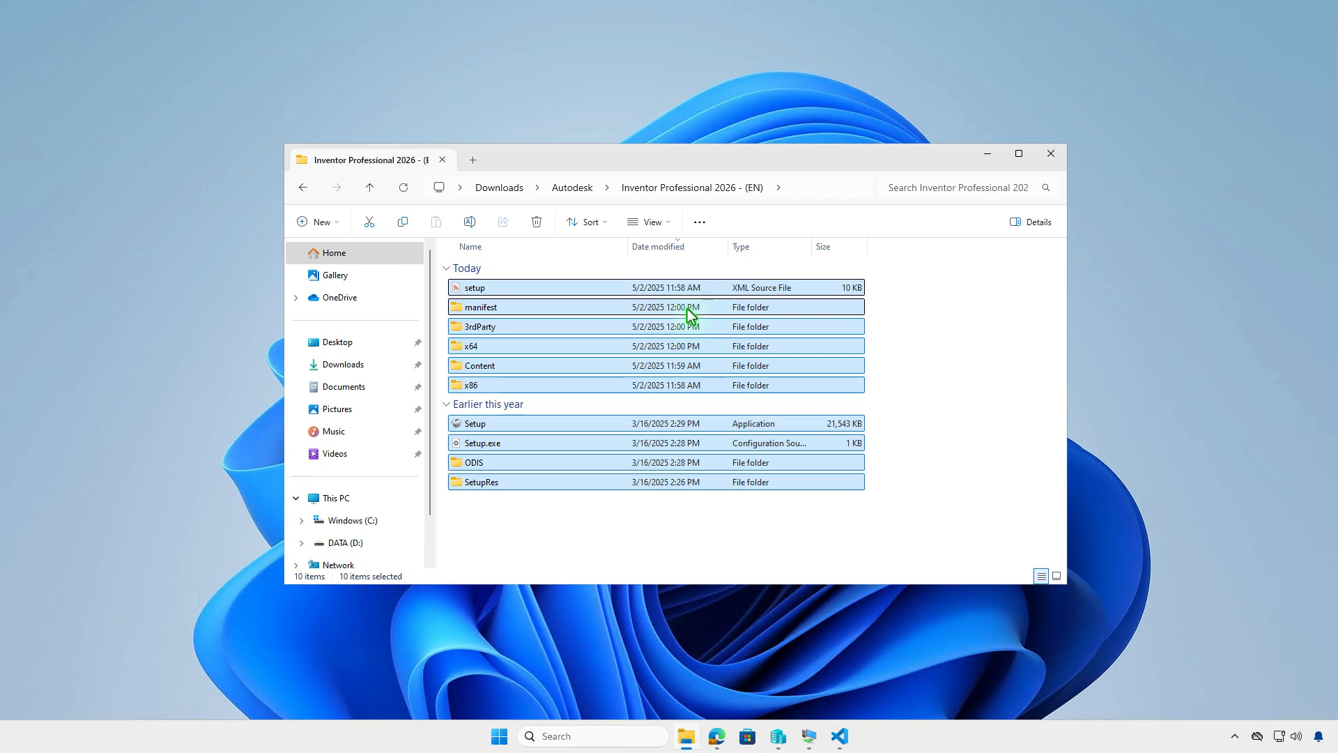
right_click(686, 307)
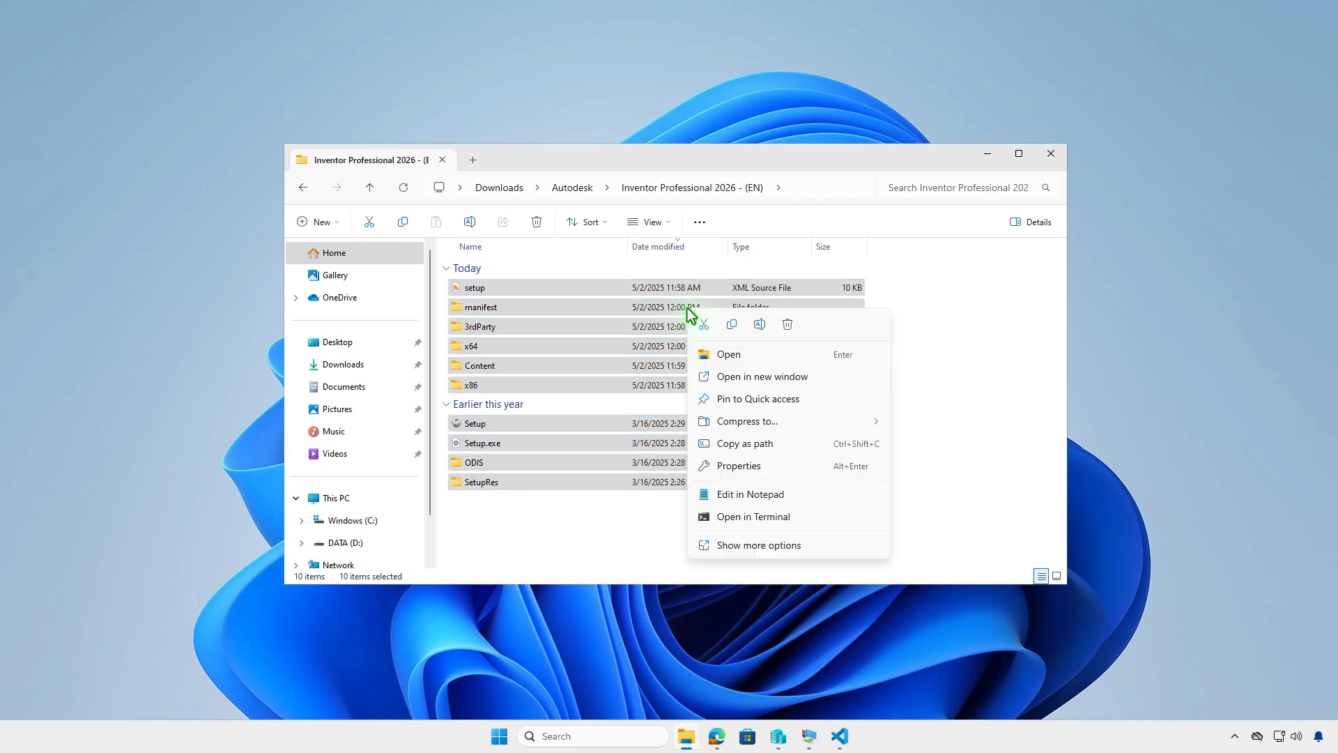
click(728, 326)
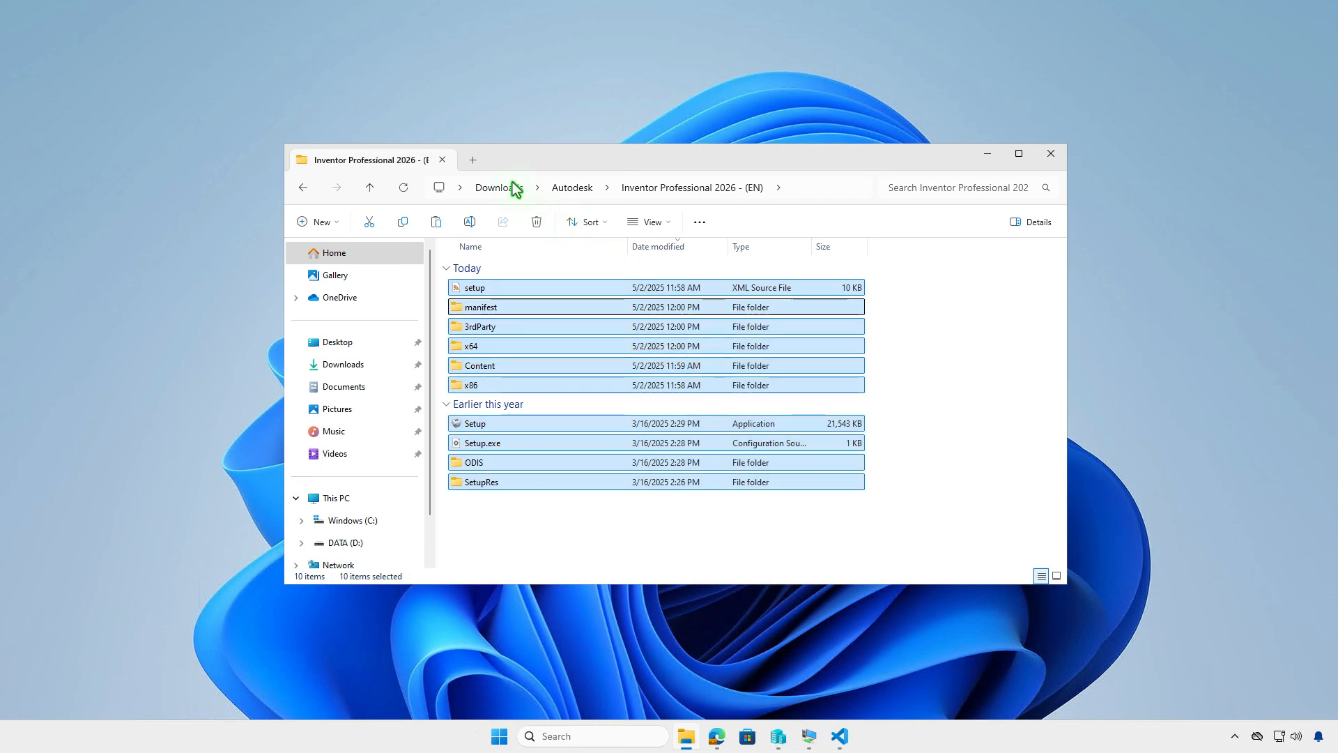
Step: Paste the copied installer files into the D:\Intune\Input folder in a new tab
click(473, 163)
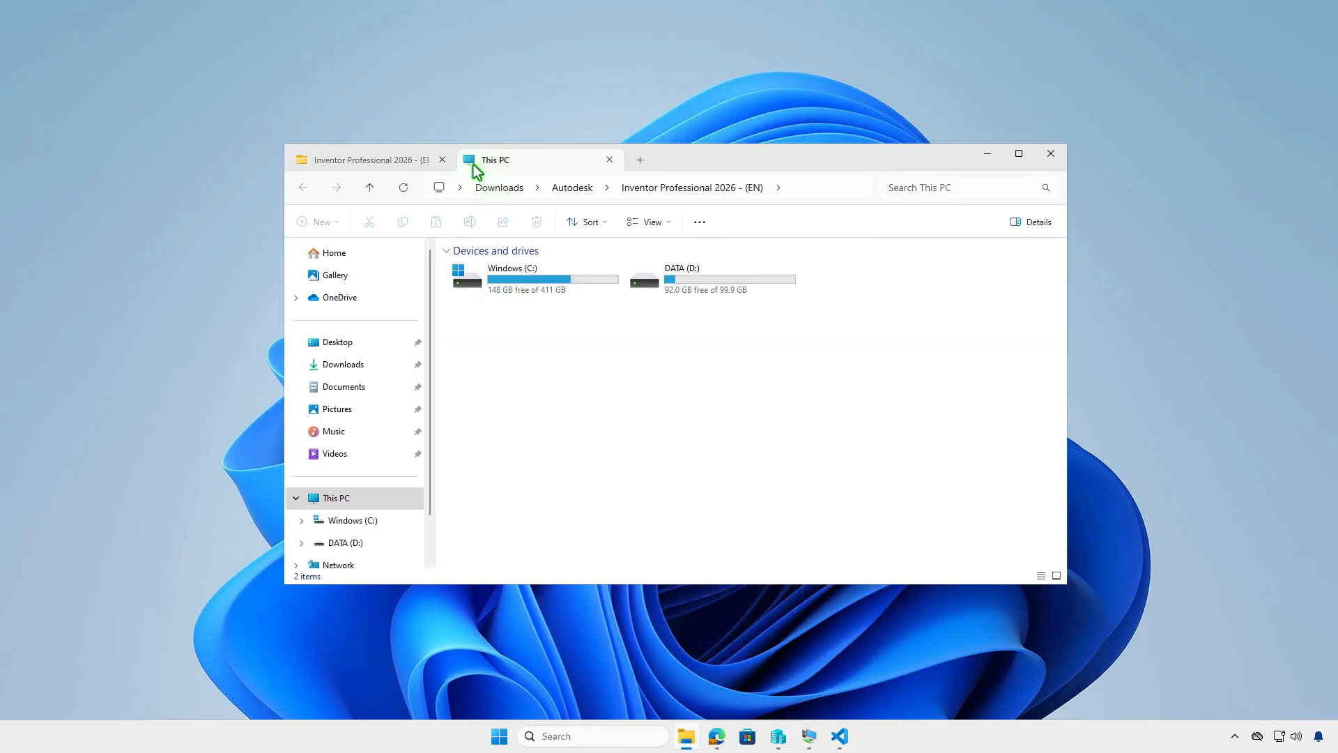
double_click(751, 288)
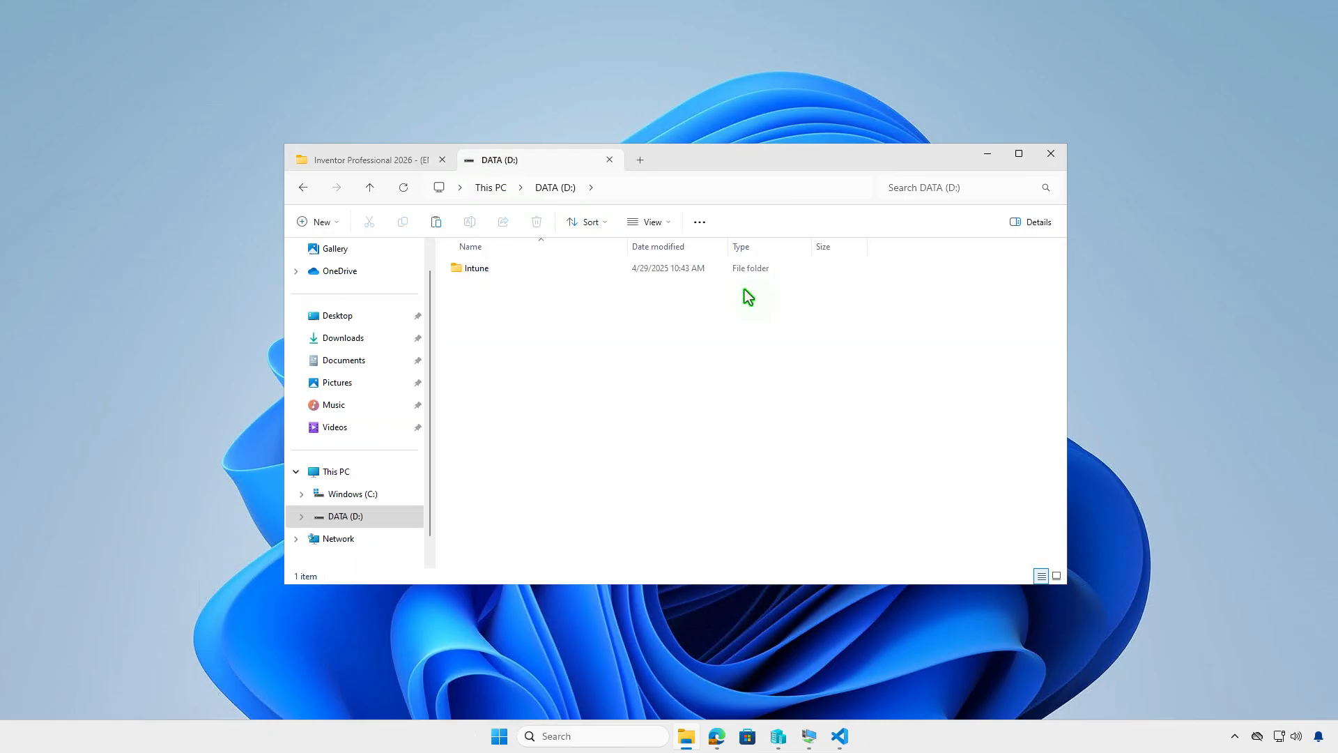
double_click(628, 270)
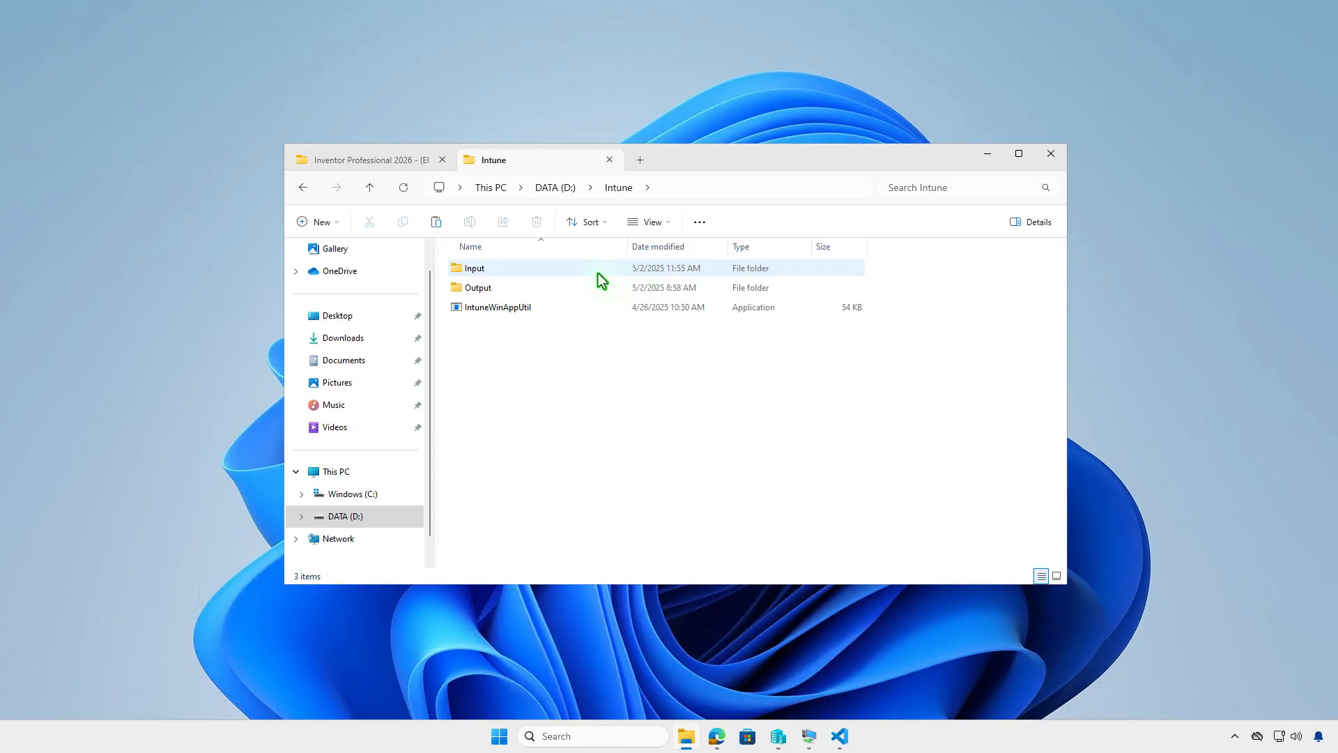
double_click(593, 271)
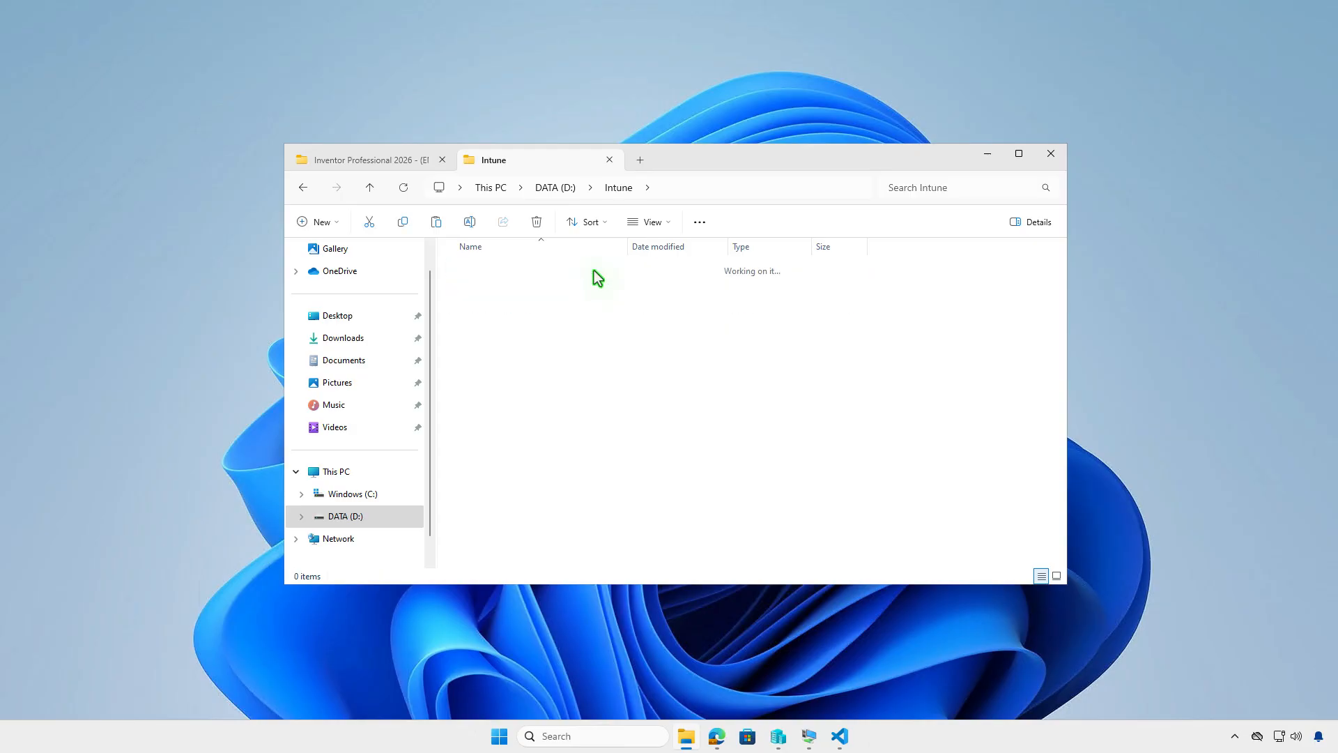
right_click(588, 307)
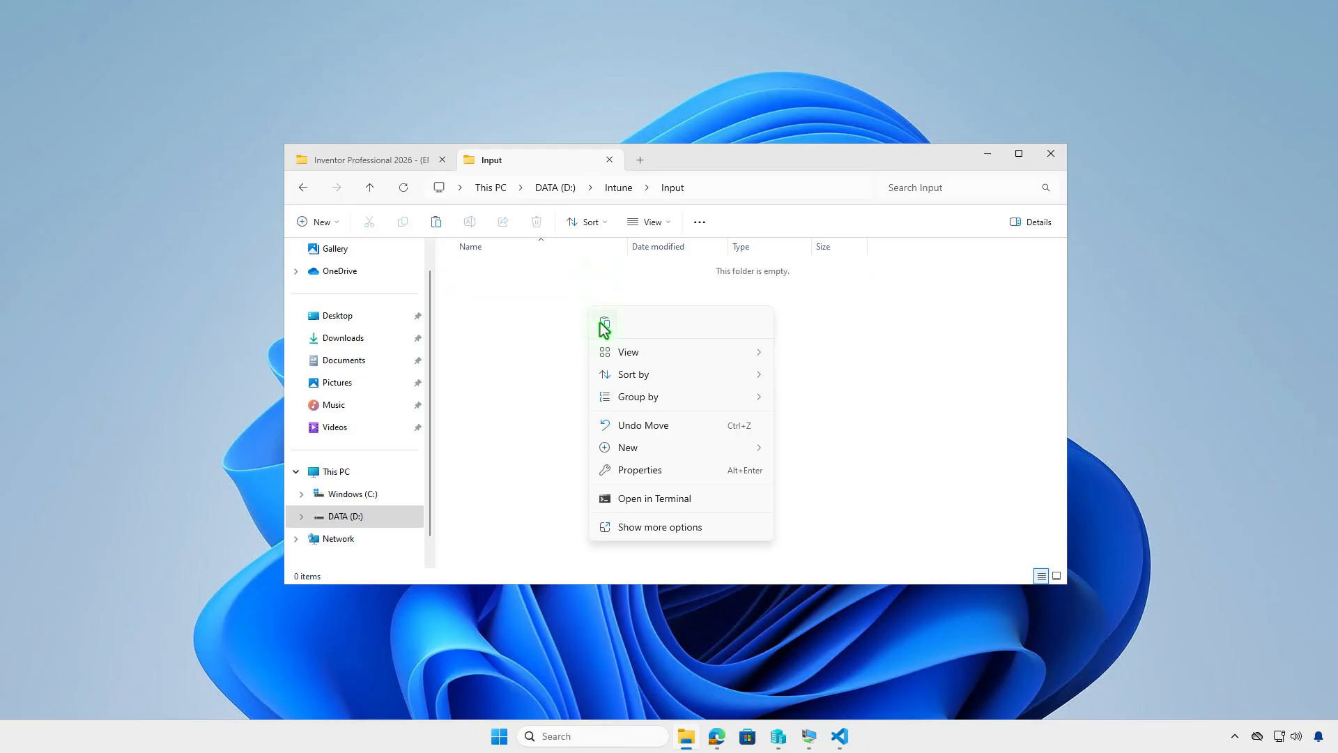
click(603, 324)
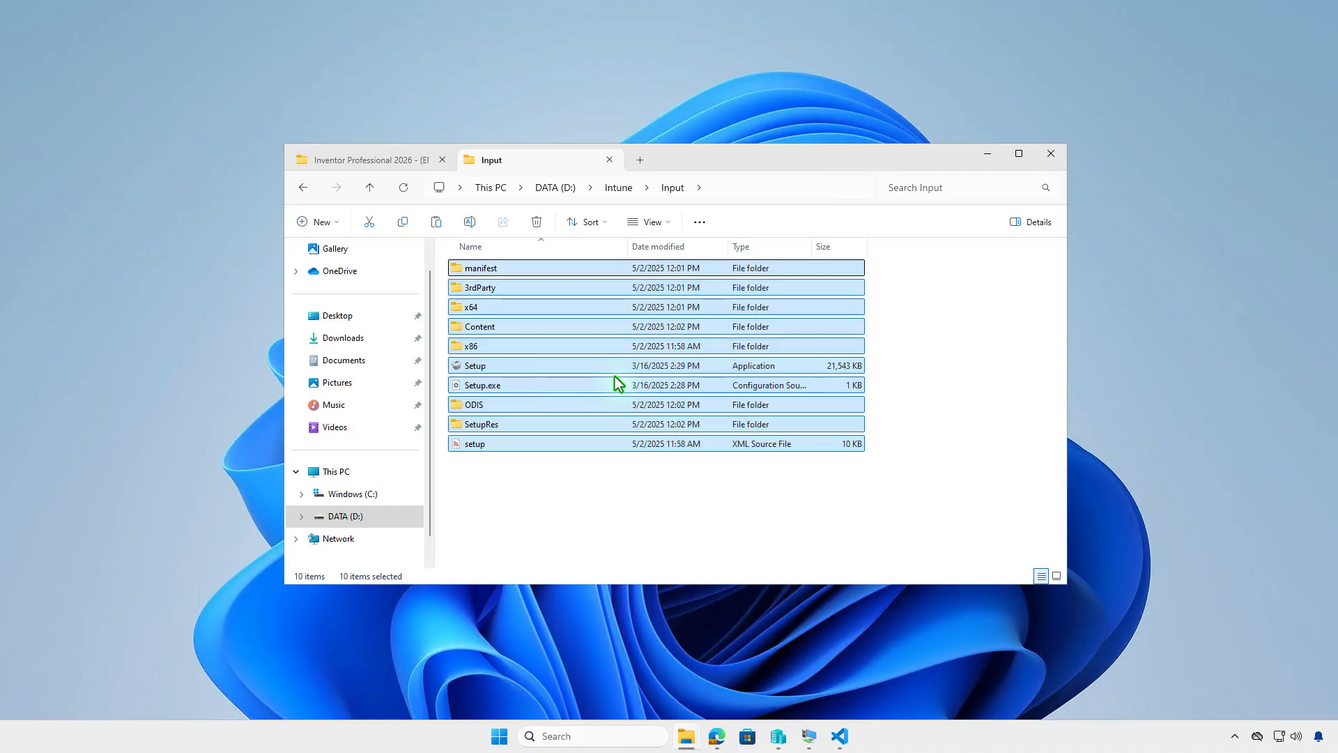
Step: Return to the D:\Intune folder, minimize the window and open Terminal as administrator
click(619, 196)
click(643, 402)
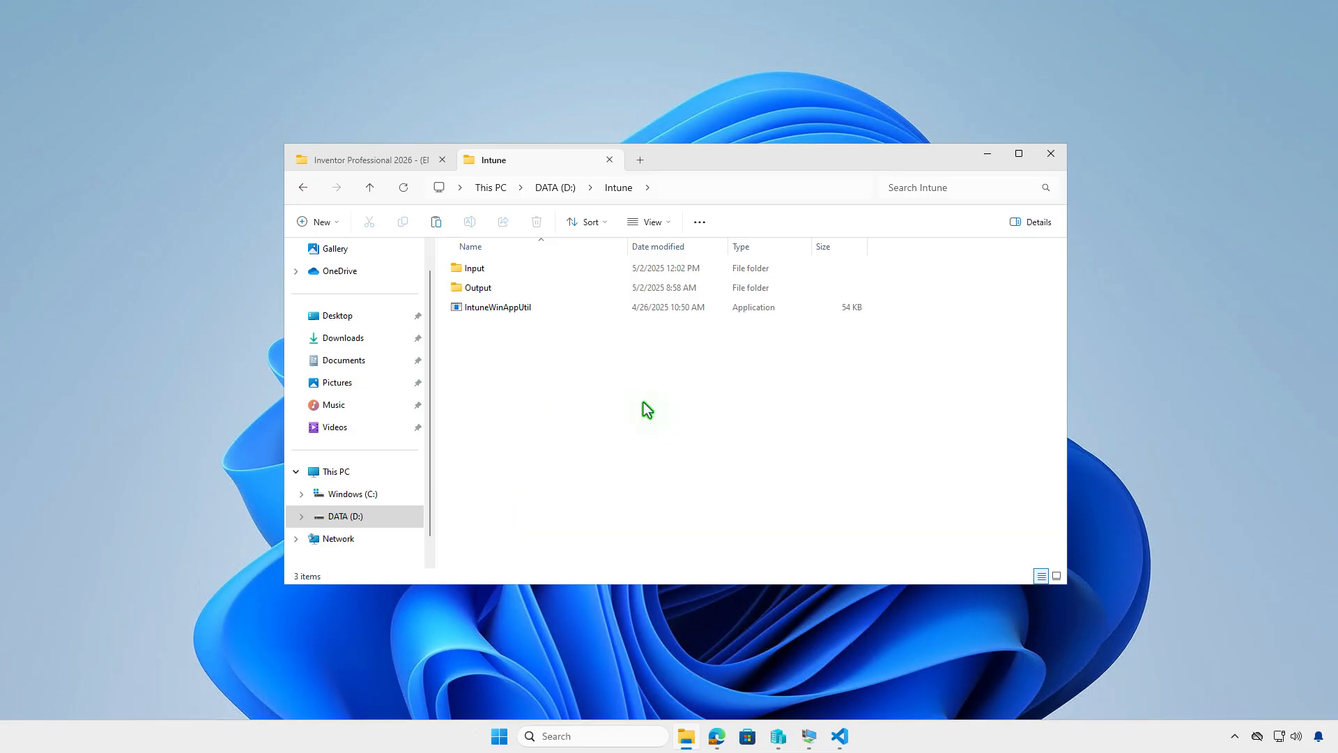
click(989, 161)
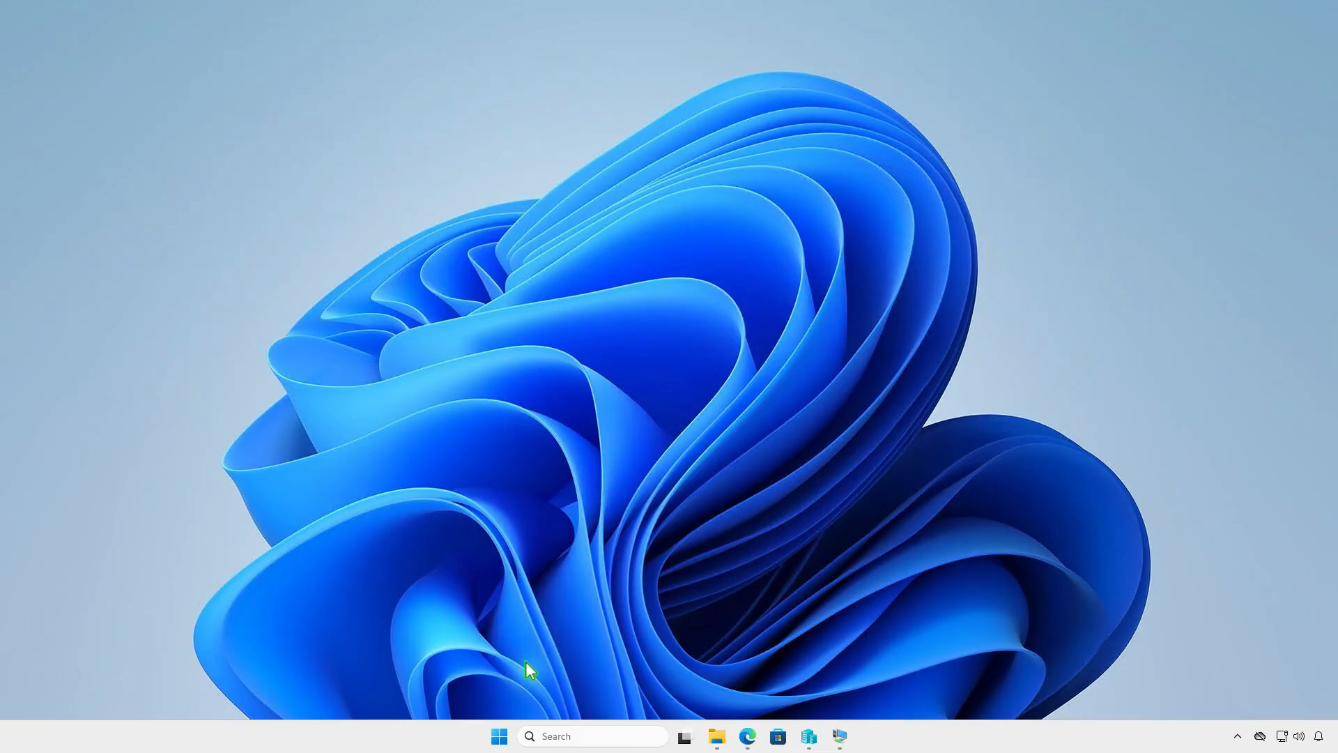
right_click(501, 737)
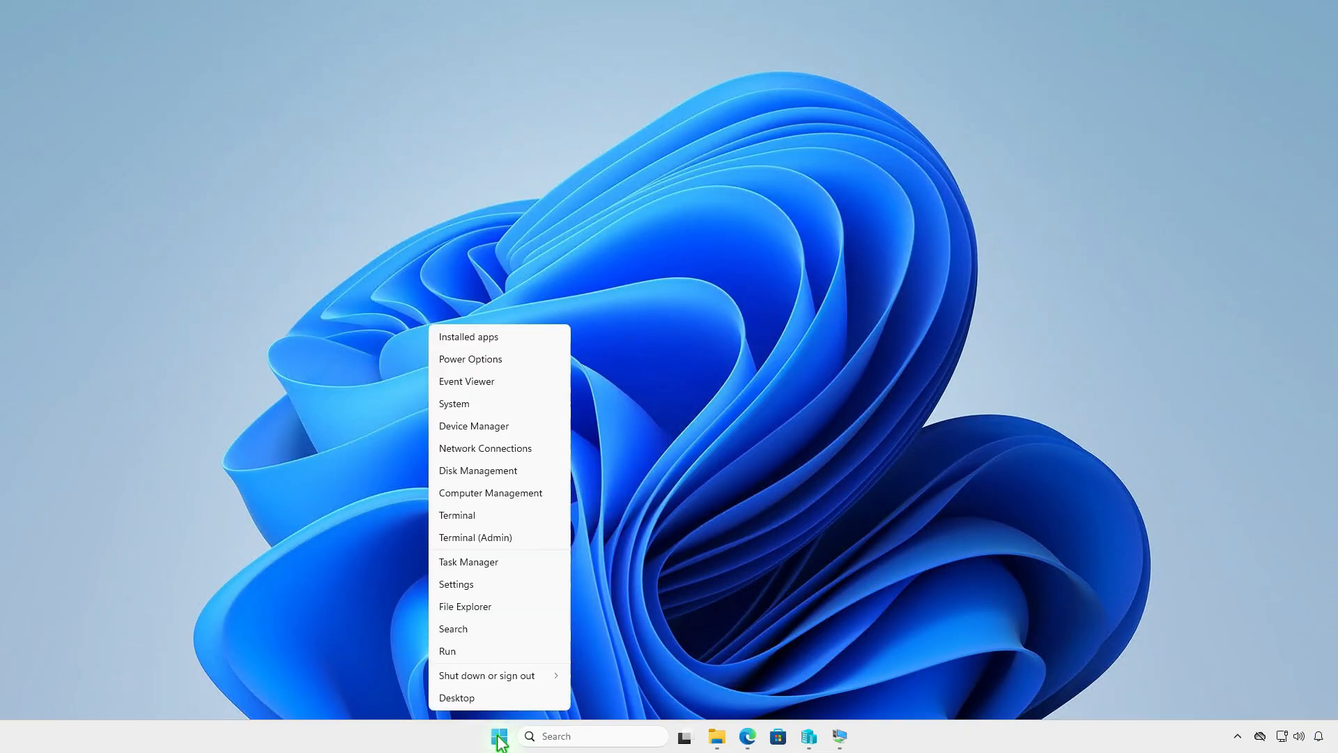
click(546, 545)
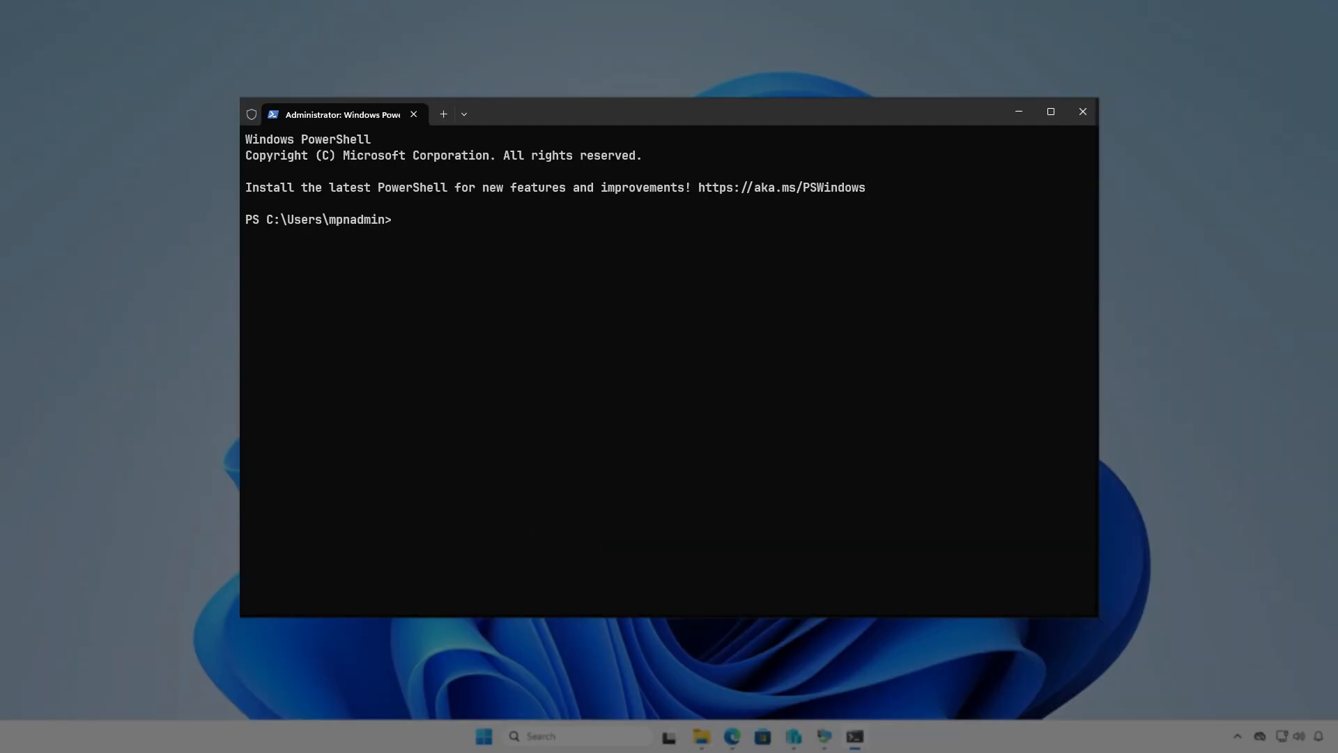
Step: Change the terminal's working directory to D:\Intune\
text(cd d:)
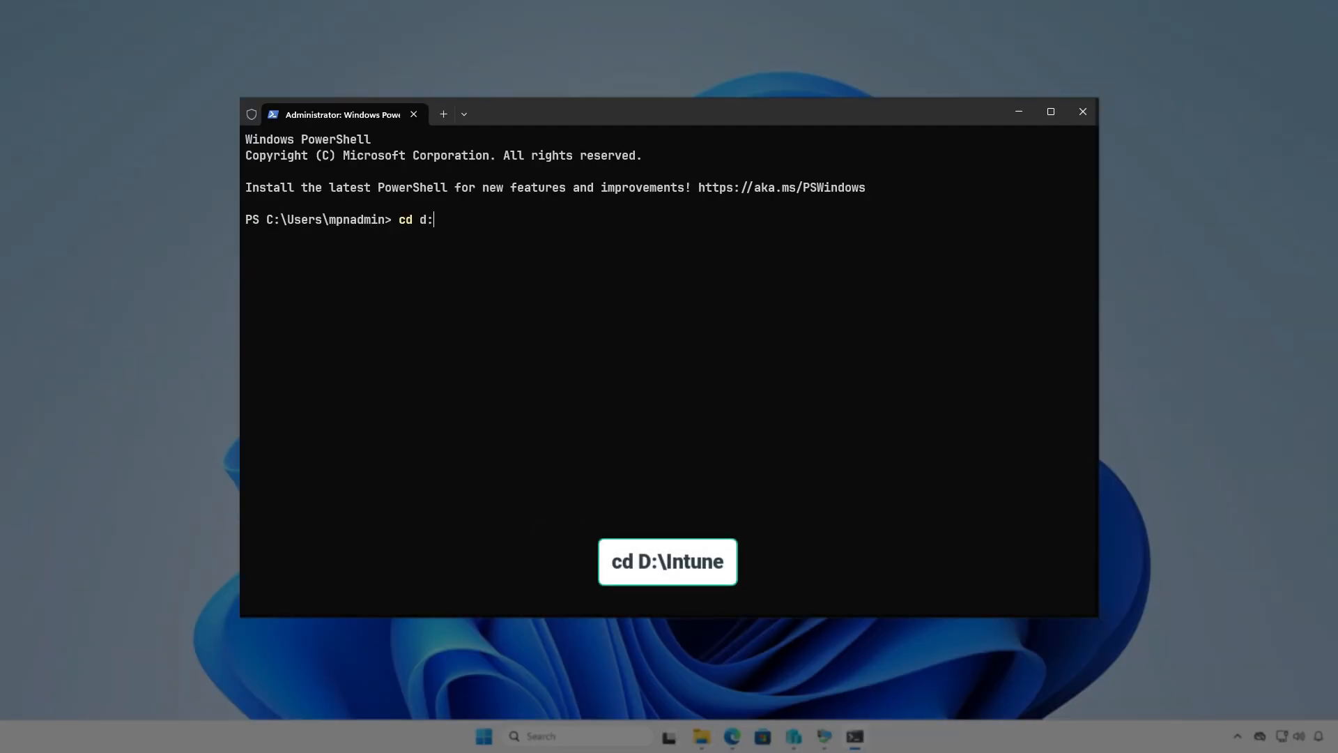
text(\in)
key(Tab)
key(Return)
key(Return)
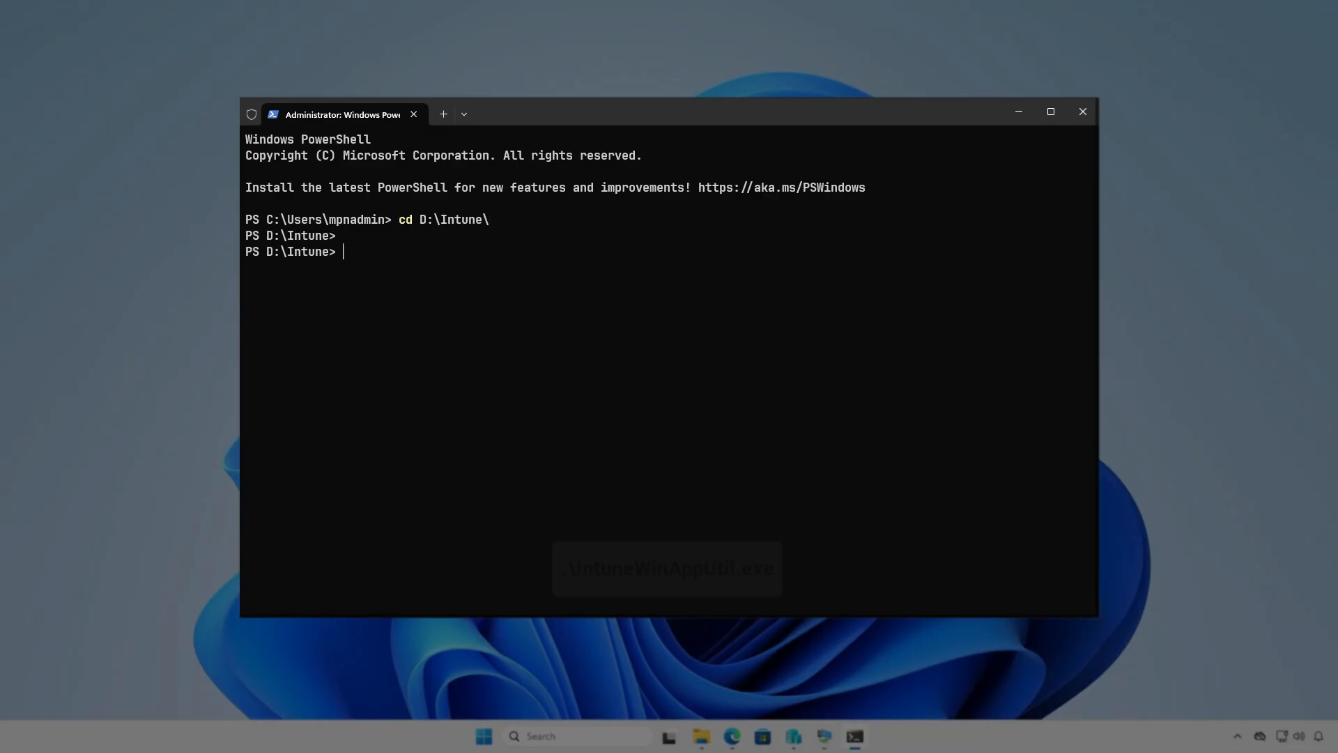
Step: Run .\IntuneWinAppUtil.exe from the D:\Intune folder
text(intu)
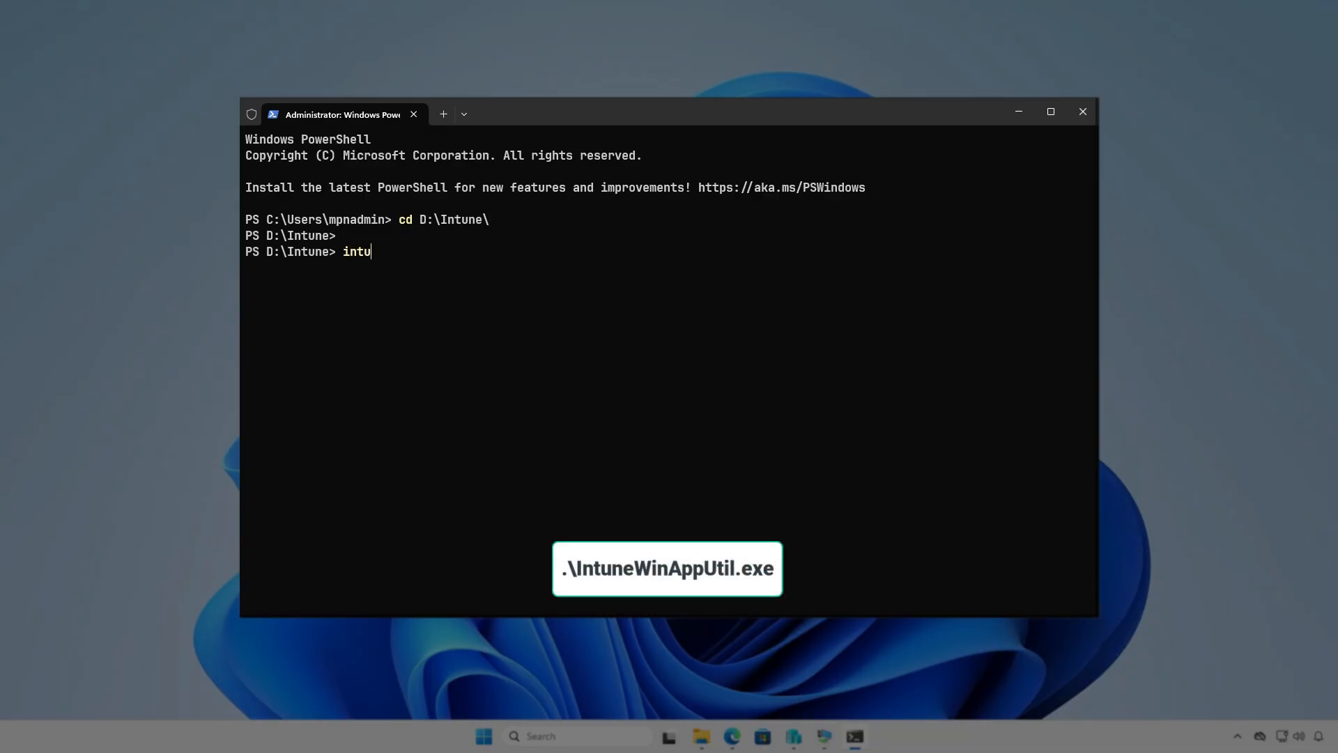
key(Tab)
key(Return)
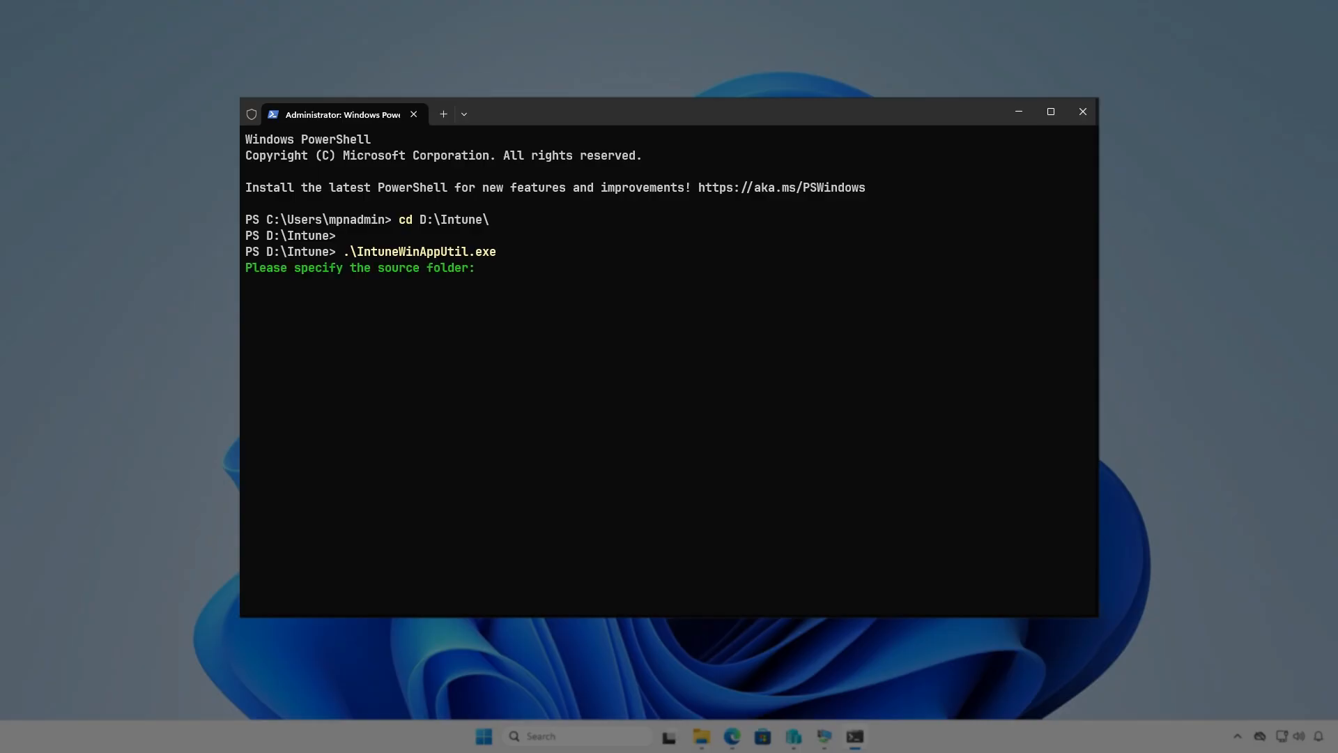
Step: Specify D:\Intune\Input as the source folder
text(D:\Intu)
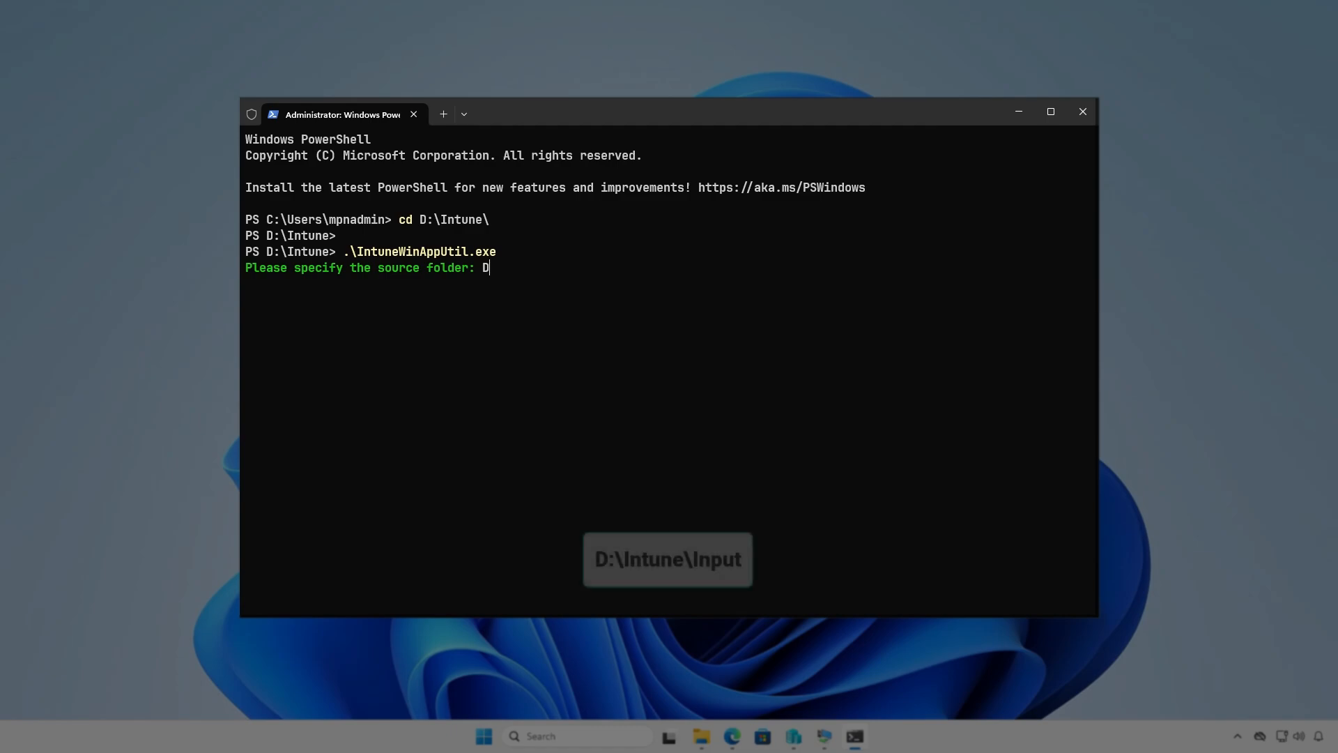
text(ne\)
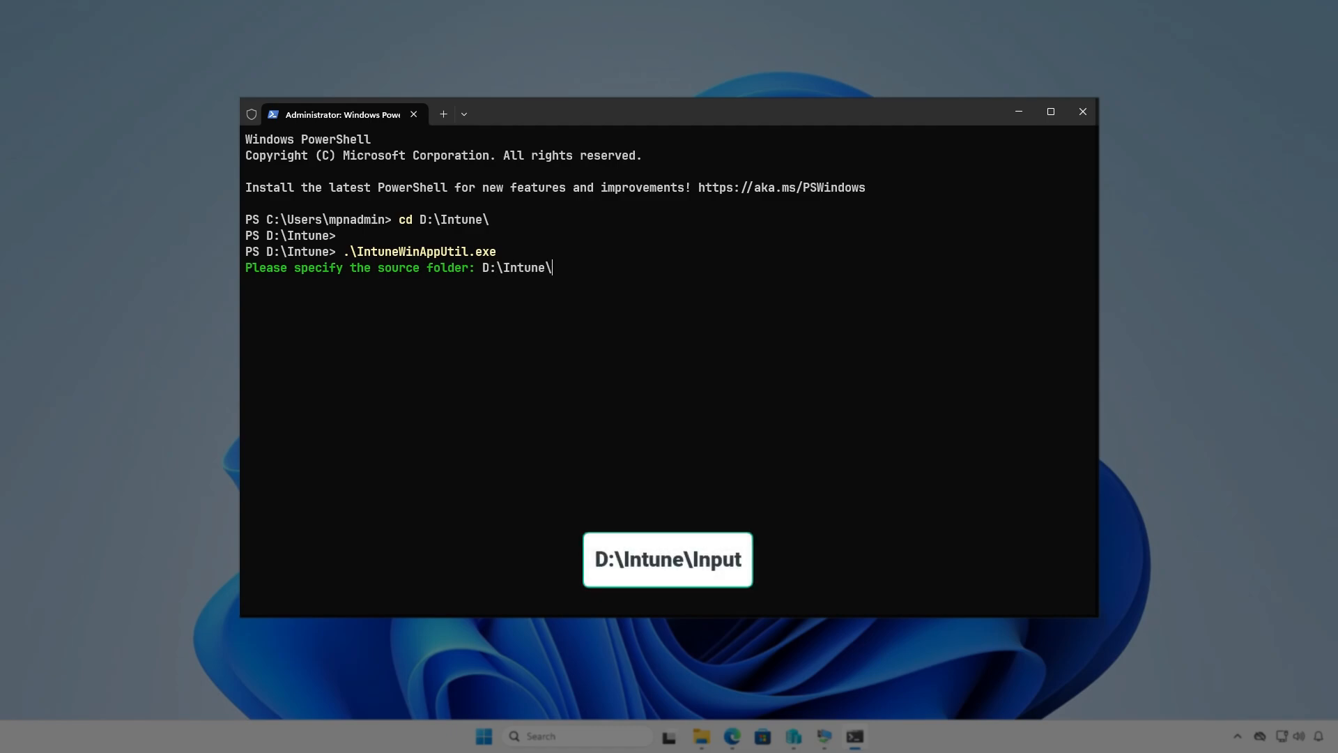
text(Input)
key(Return)
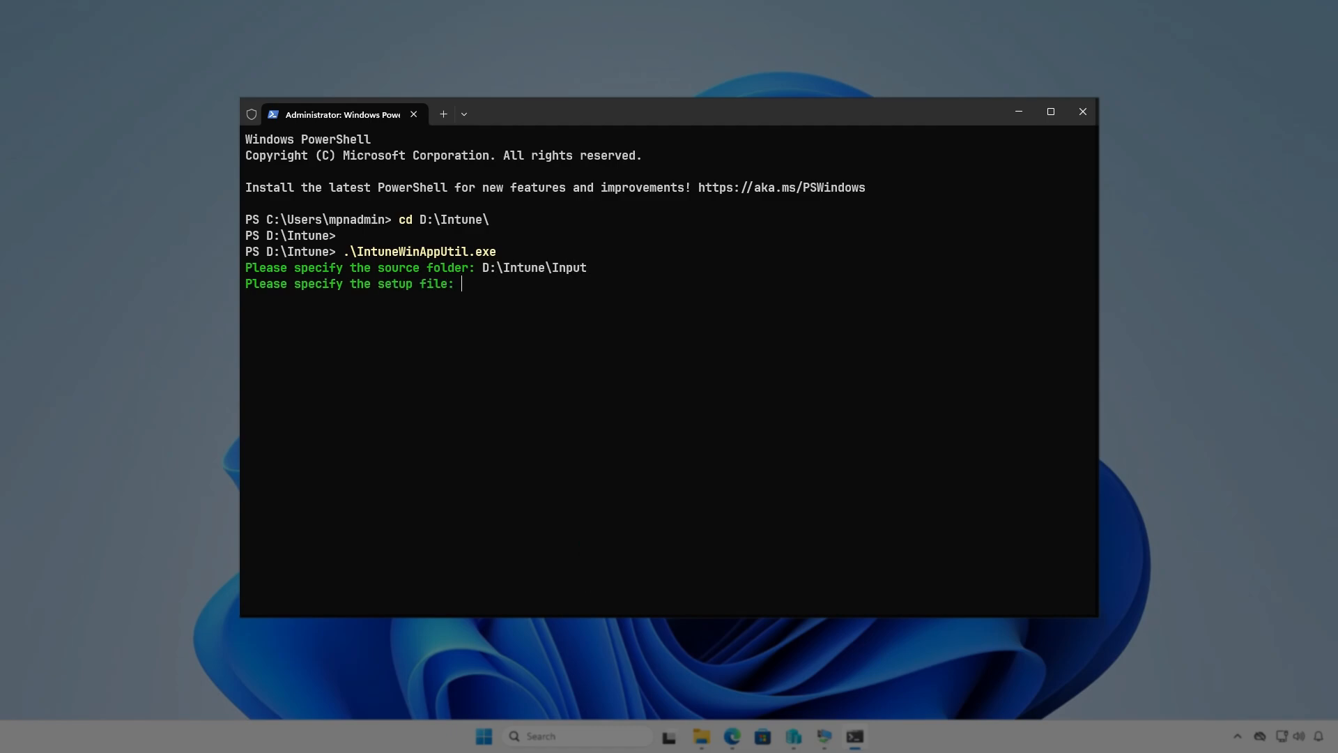
Step: Specify D:\Intune\Input\setup.exe as the setup file
text(D:\I)
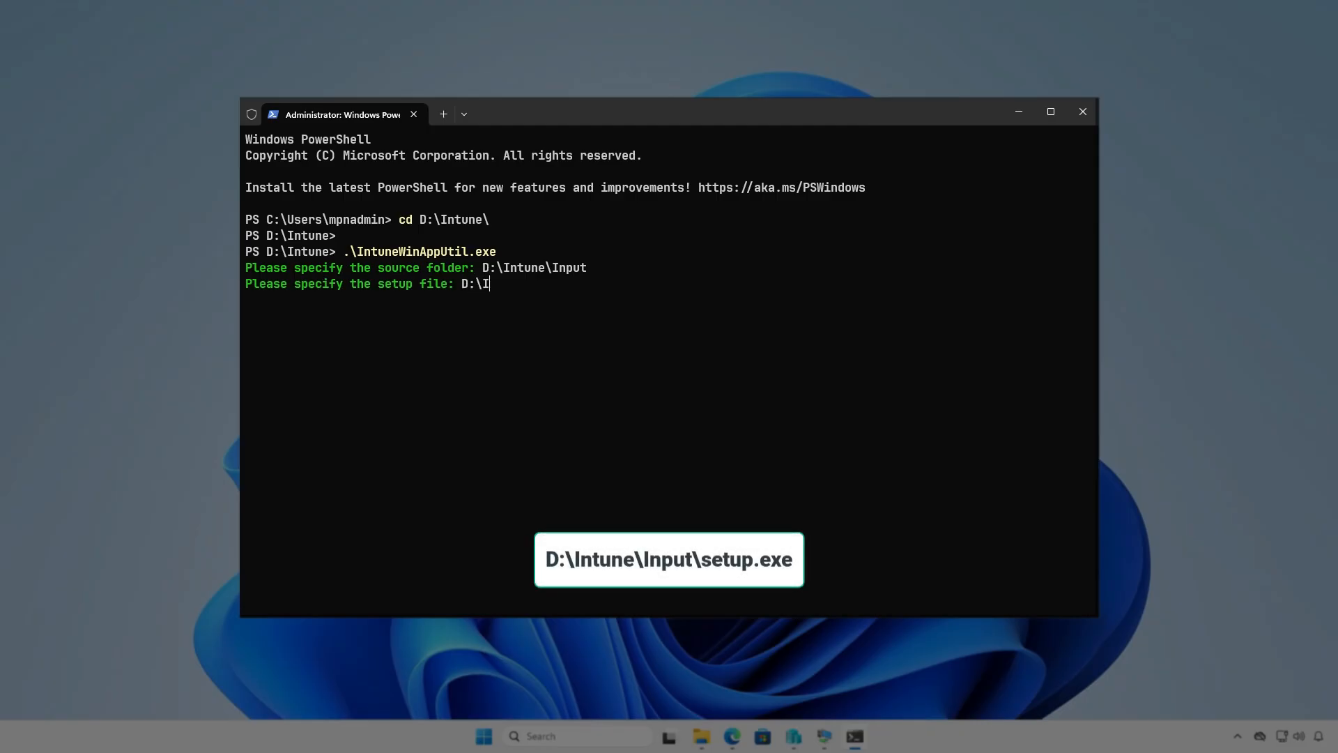
text(ntune\Input\setup.exe)
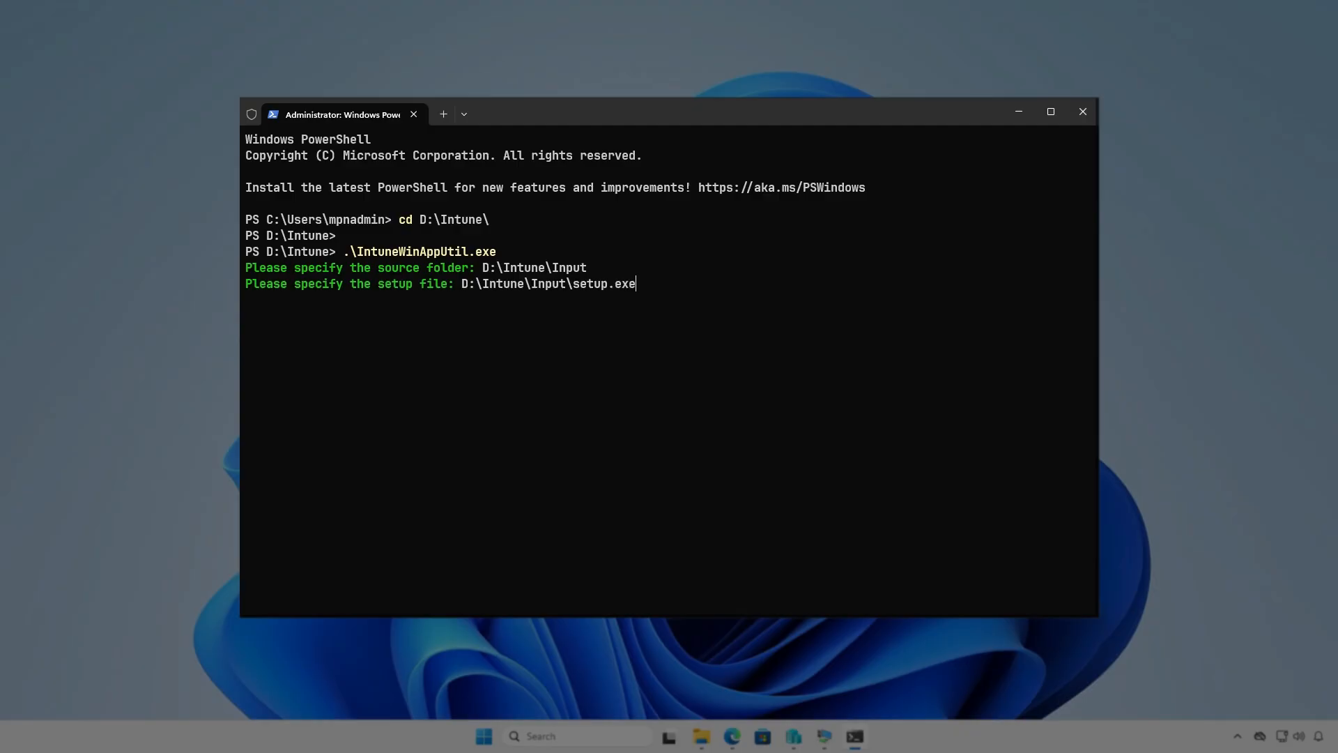
key(Return)
Step: Specify D:\Intune\Output as the output folder and decline specifying a catalog folder
text(D:\)
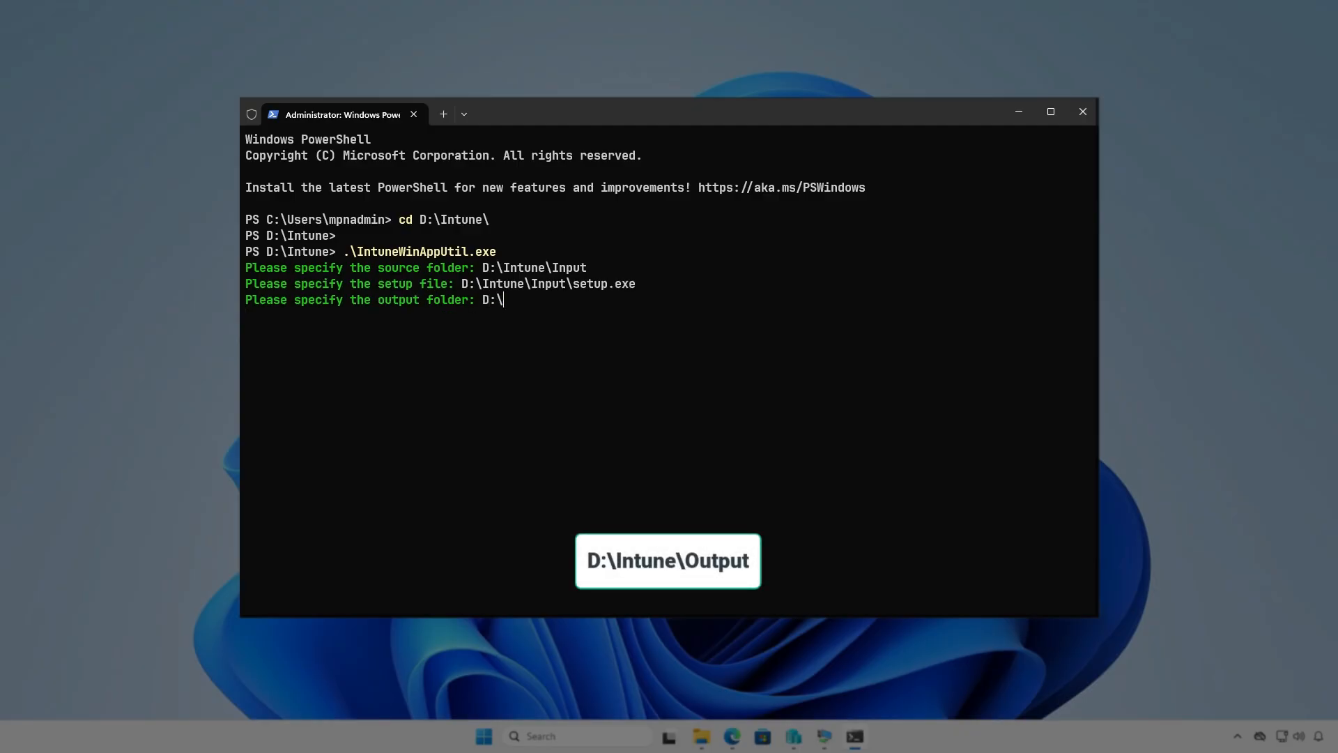
text(Intune\Output)
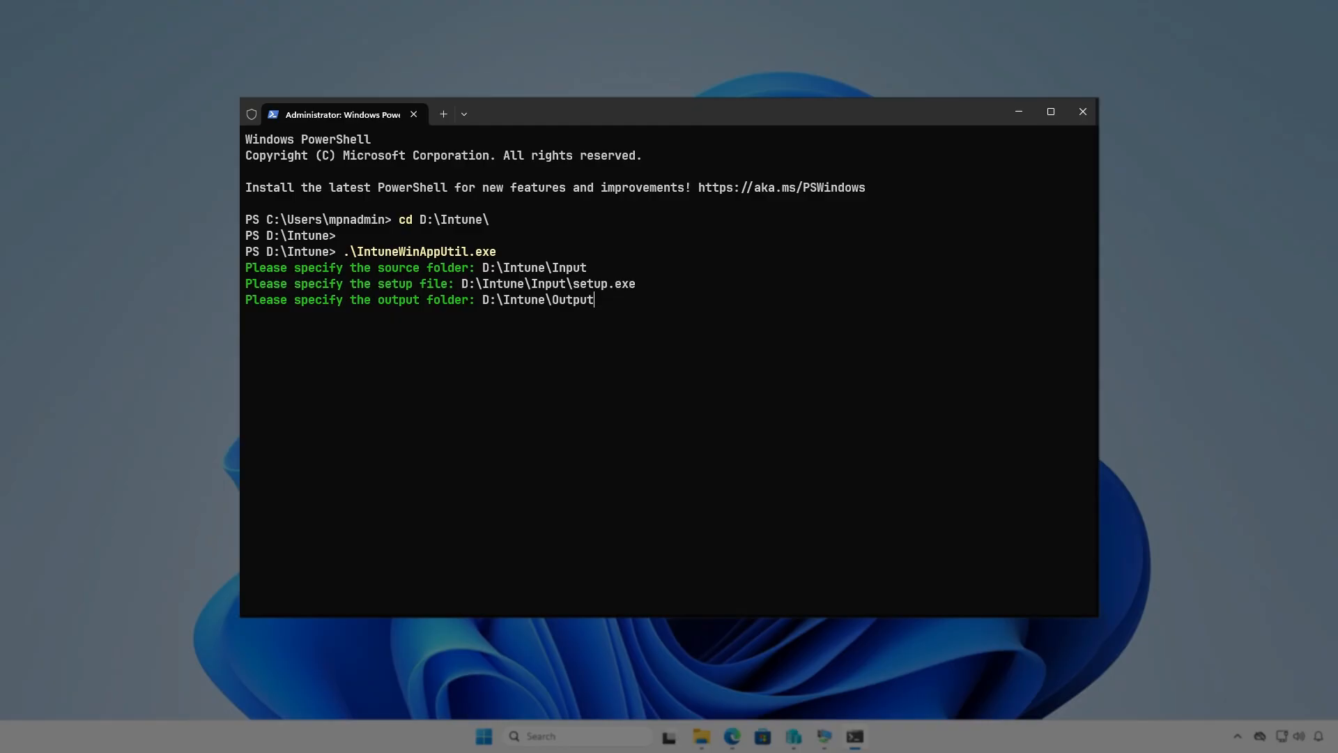
key(Return)
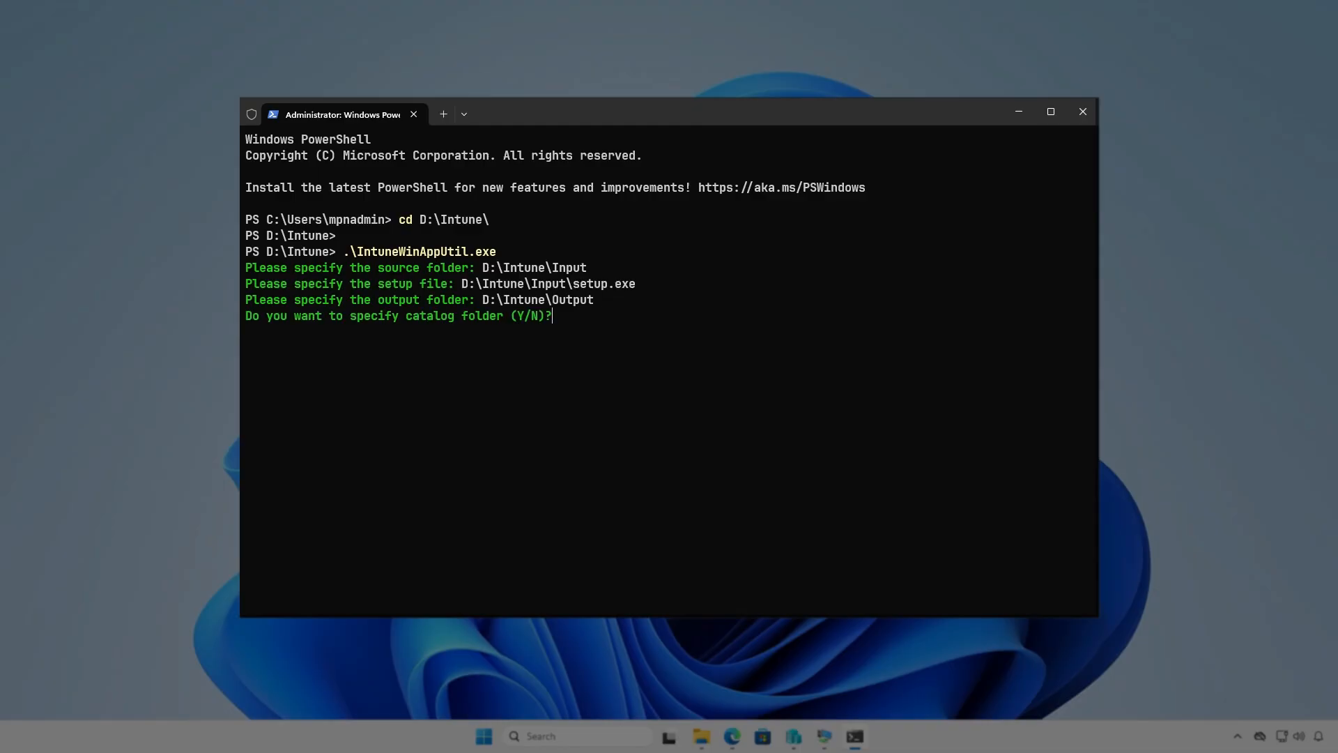
key(n)
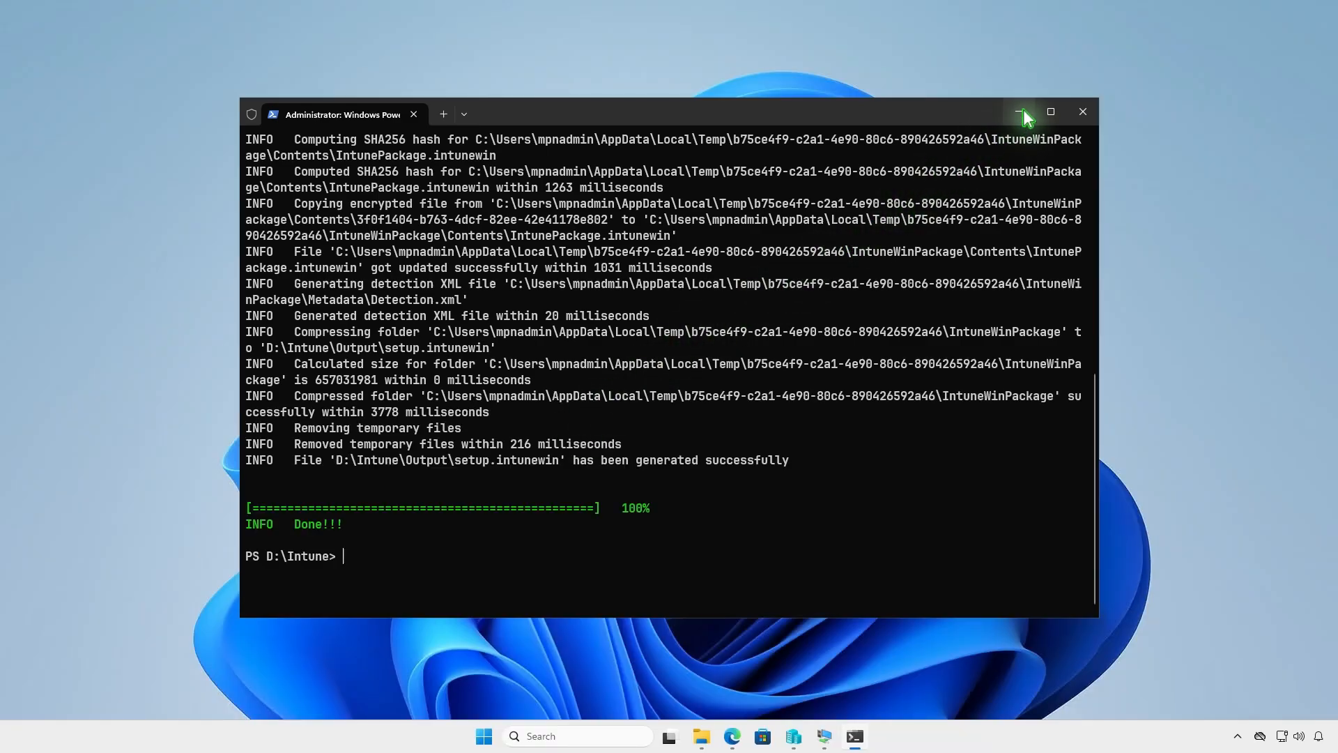
Step: Open the D:\Intune\Output folder to examine the generated package file
click(1019, 112)
click(701, 735)
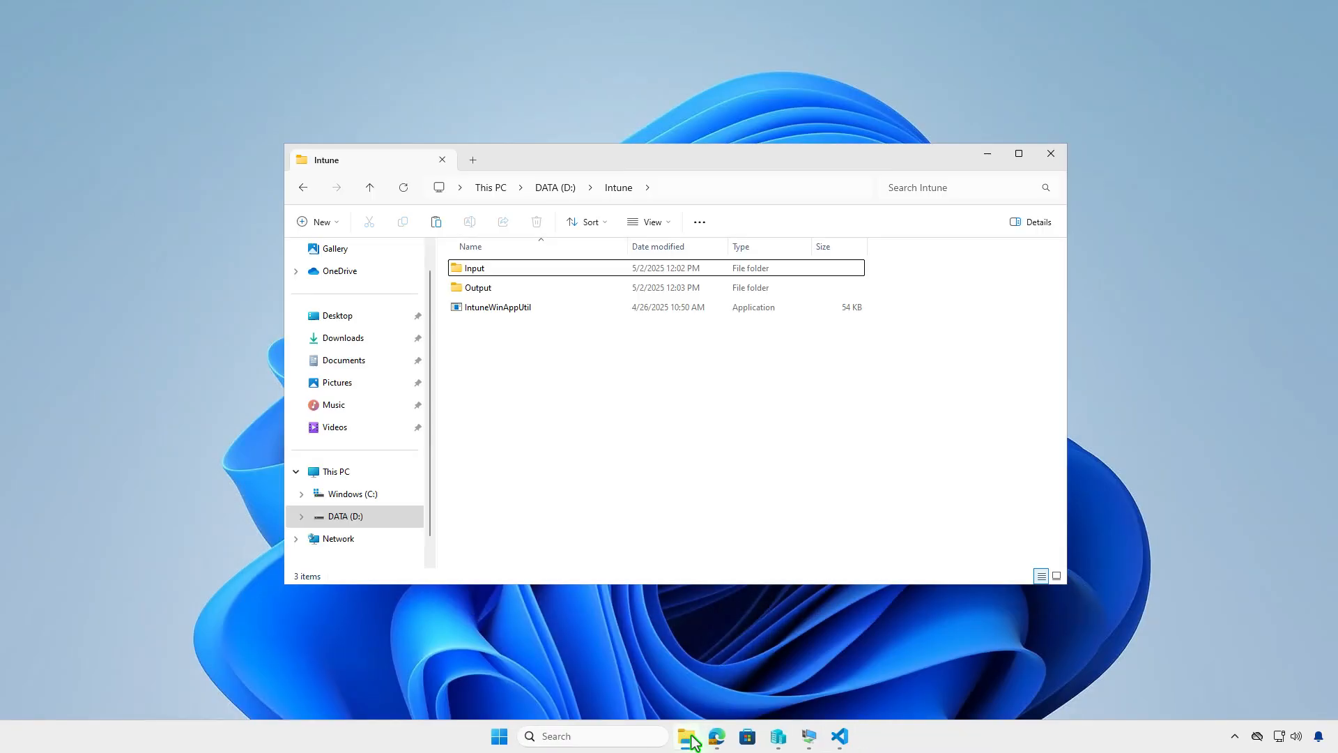
double_click(503, 291)
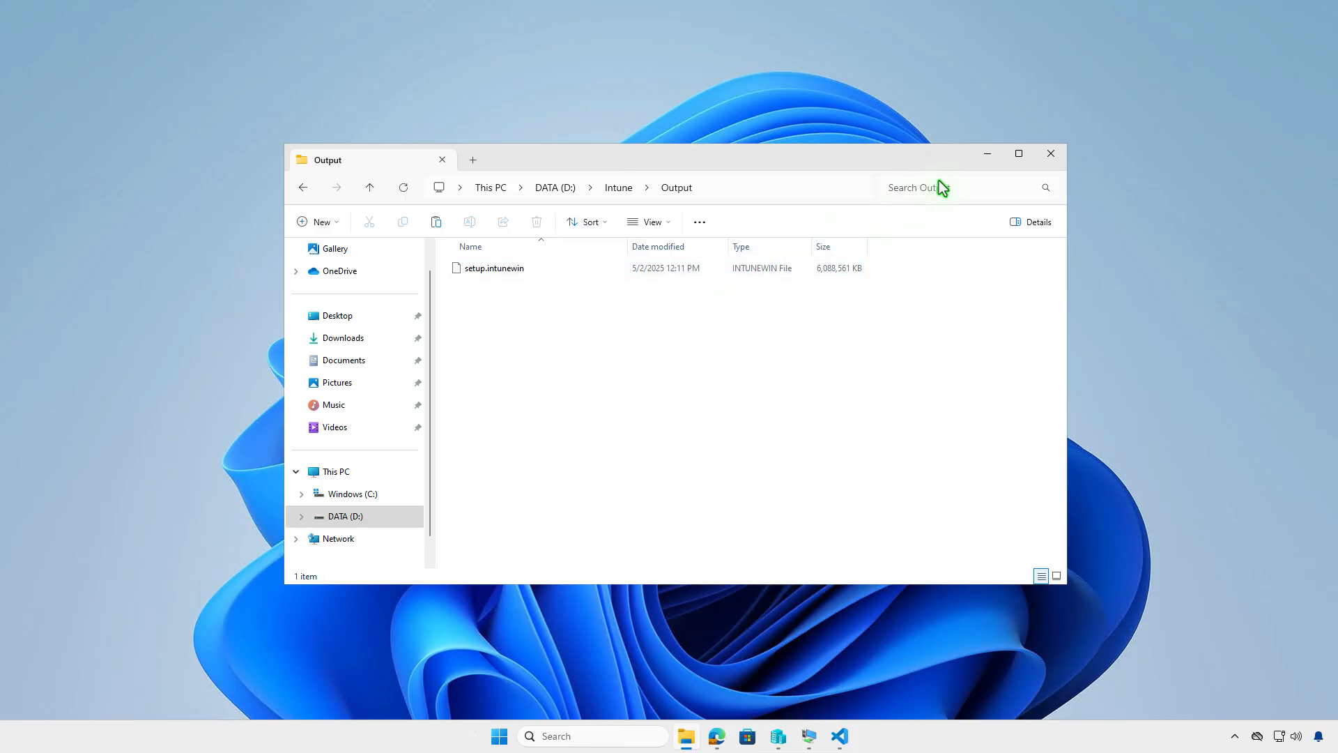
click(986, 154)
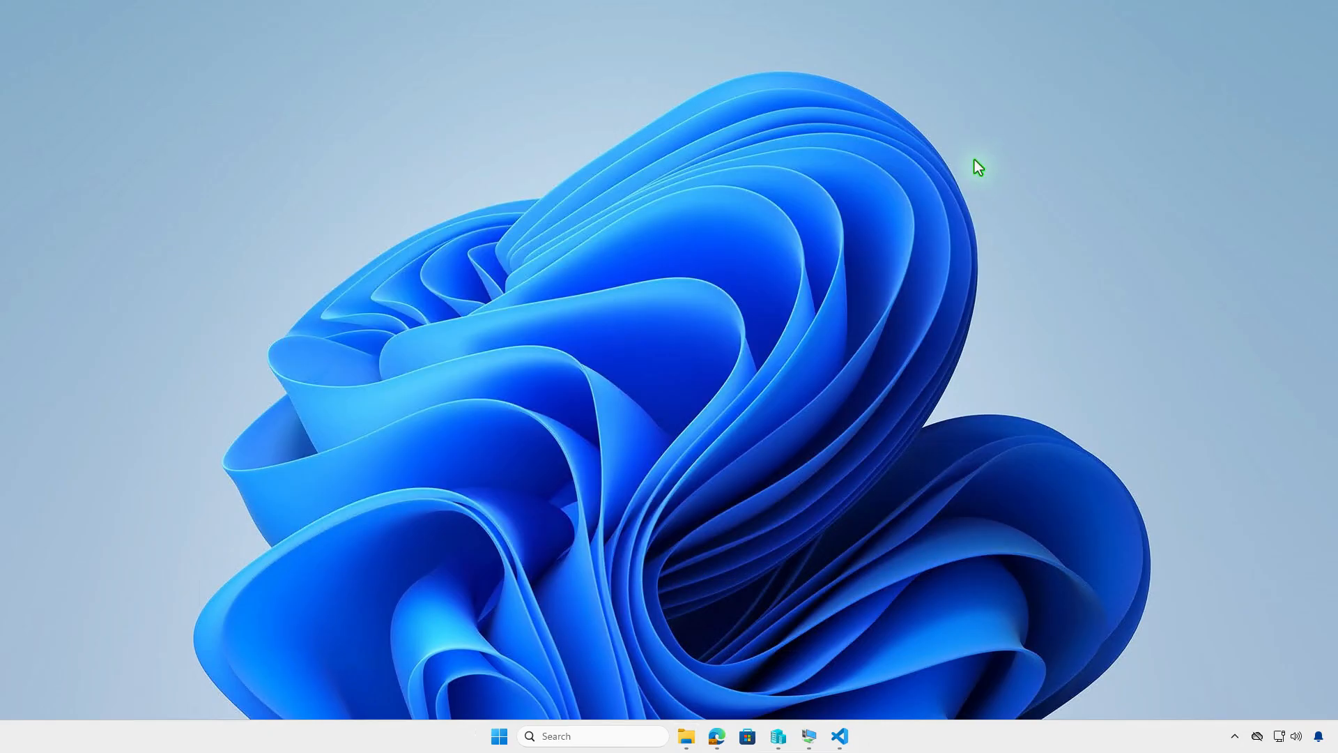
Step: Start creating a new Windows app under Apps in the Microsoft Intune admin center
click(720, 738)
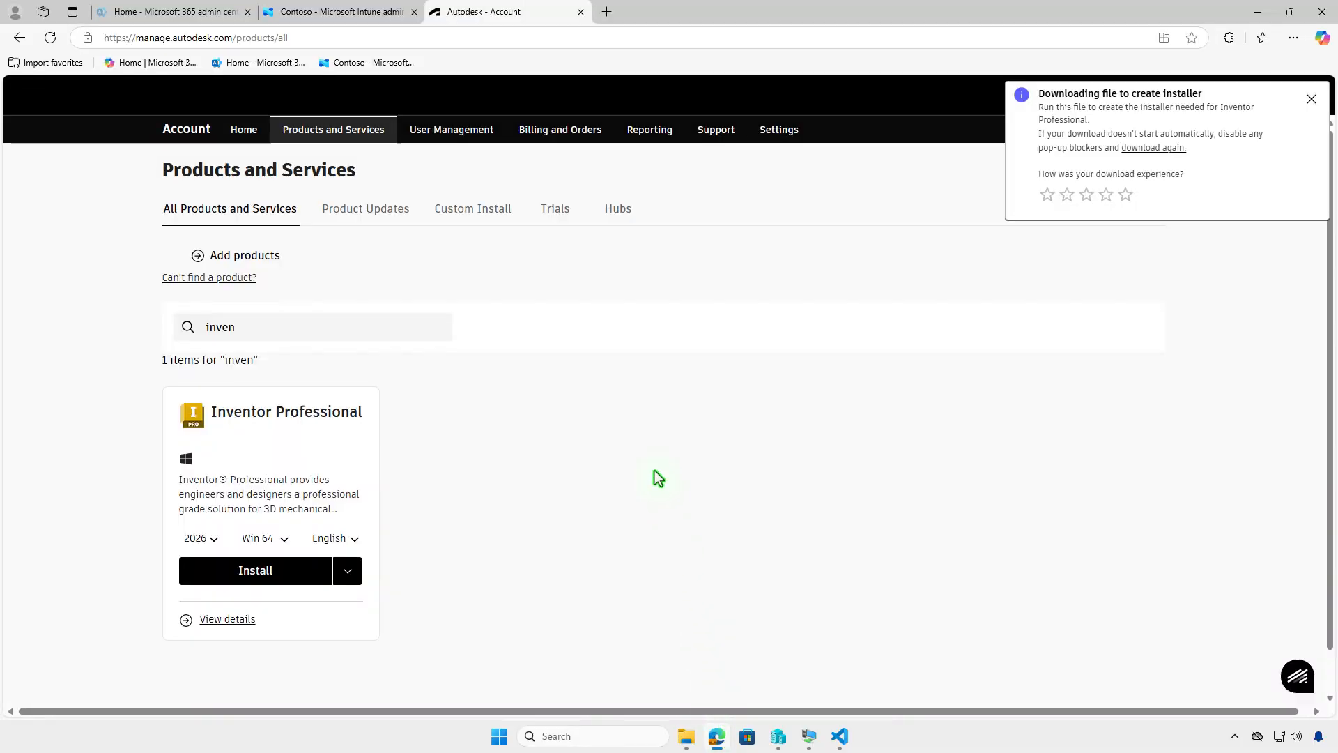
click(366, 20)
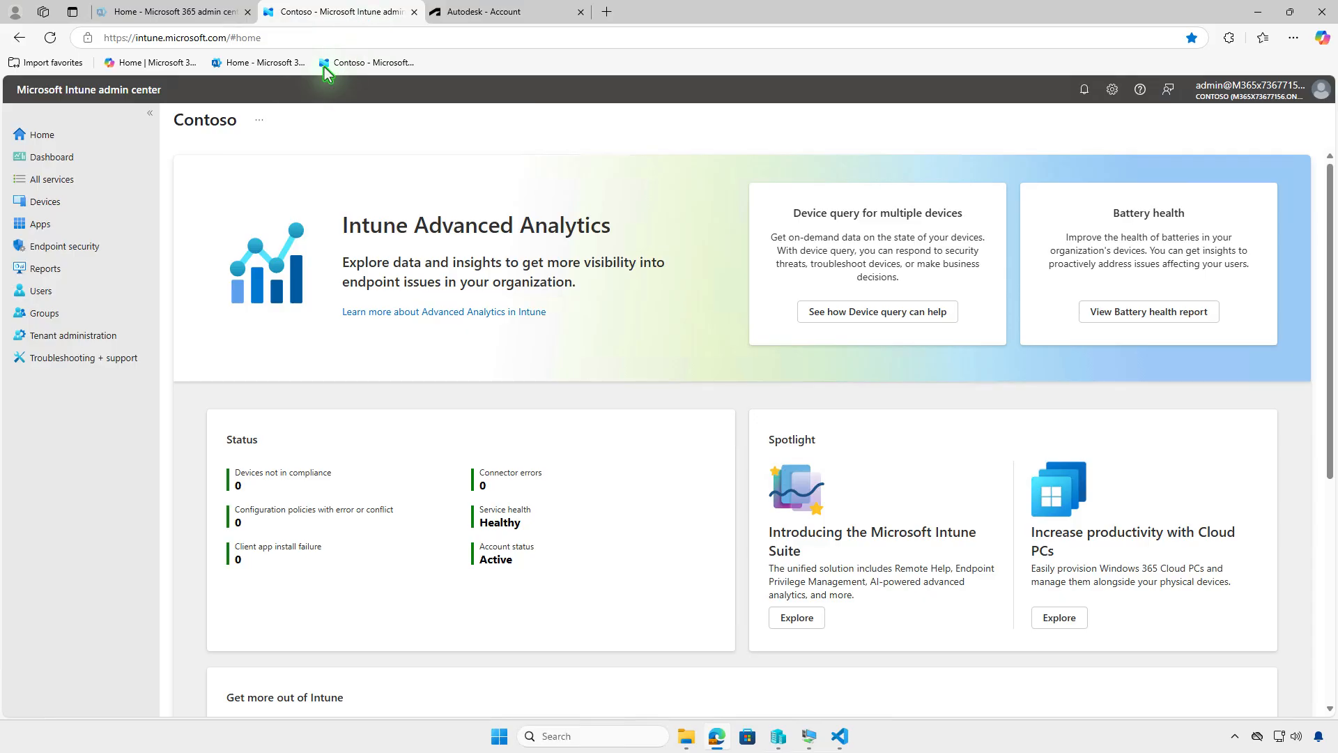
click(113, 225)
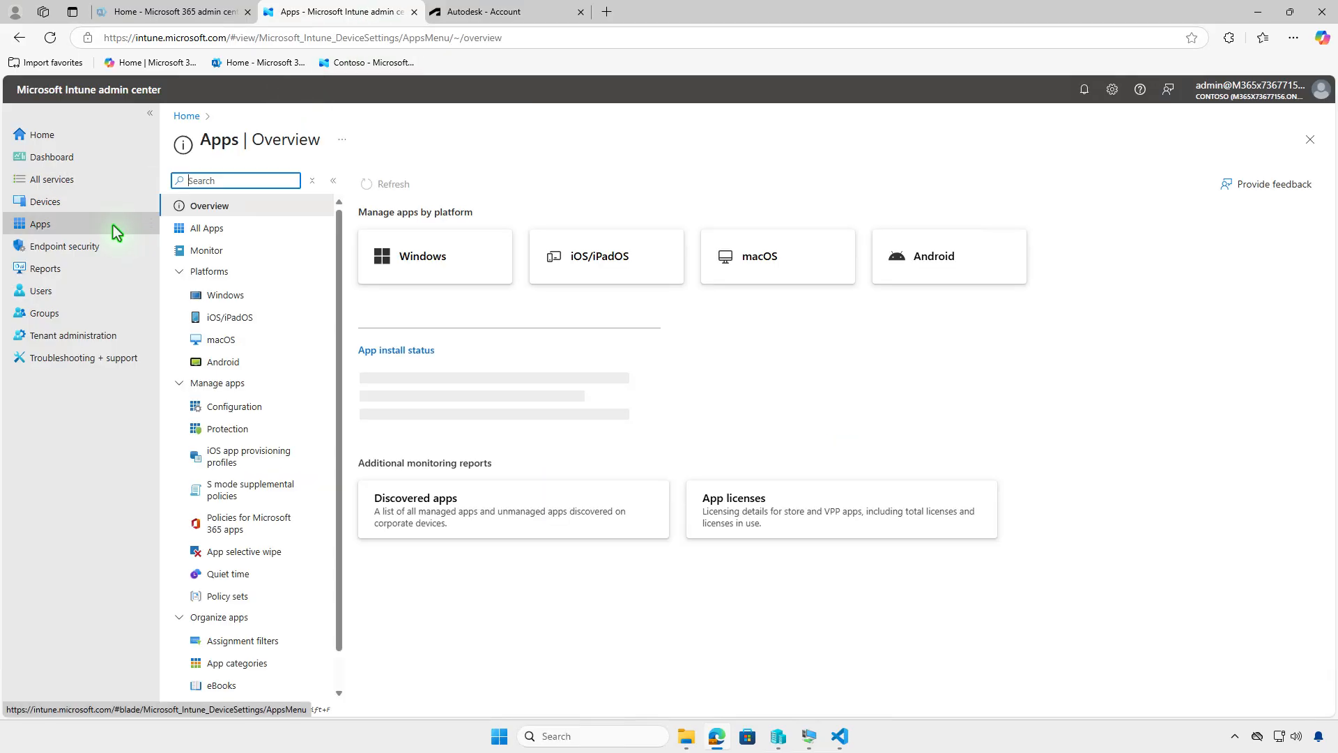
click(257, 296)
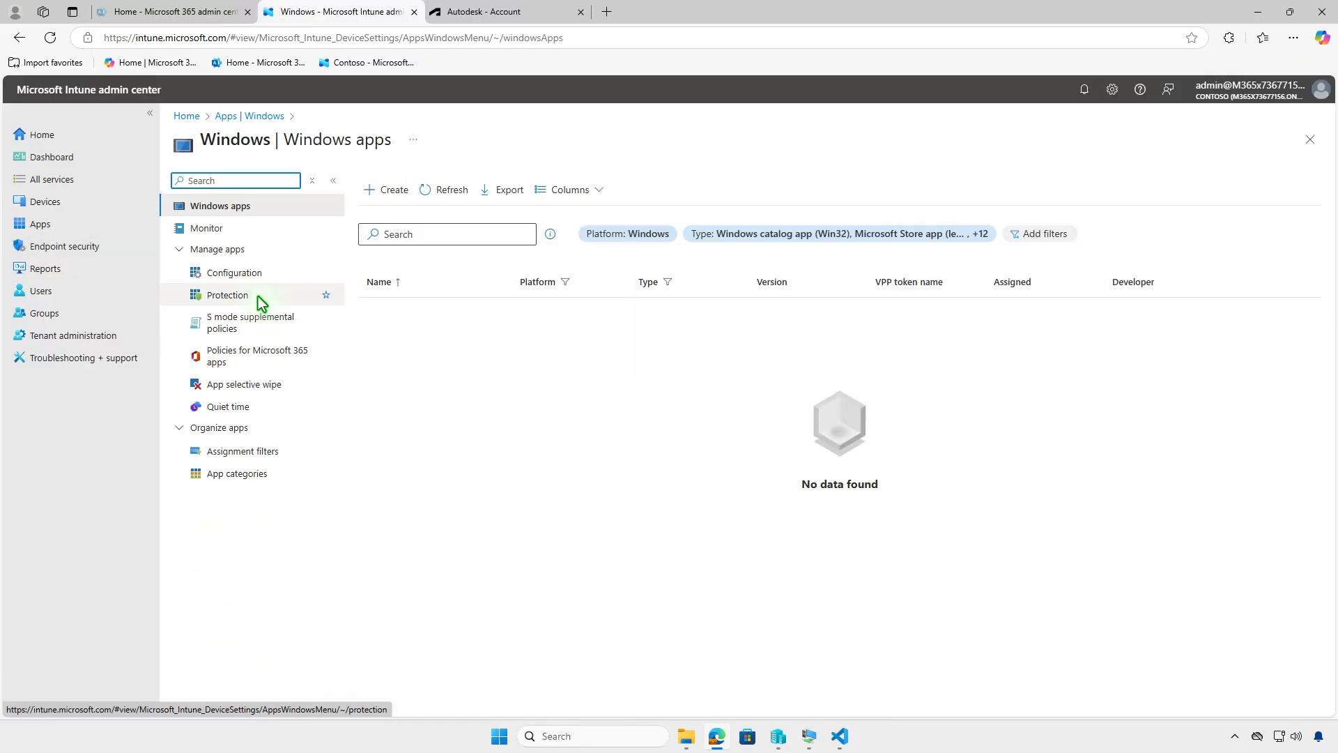
click(375, 195)
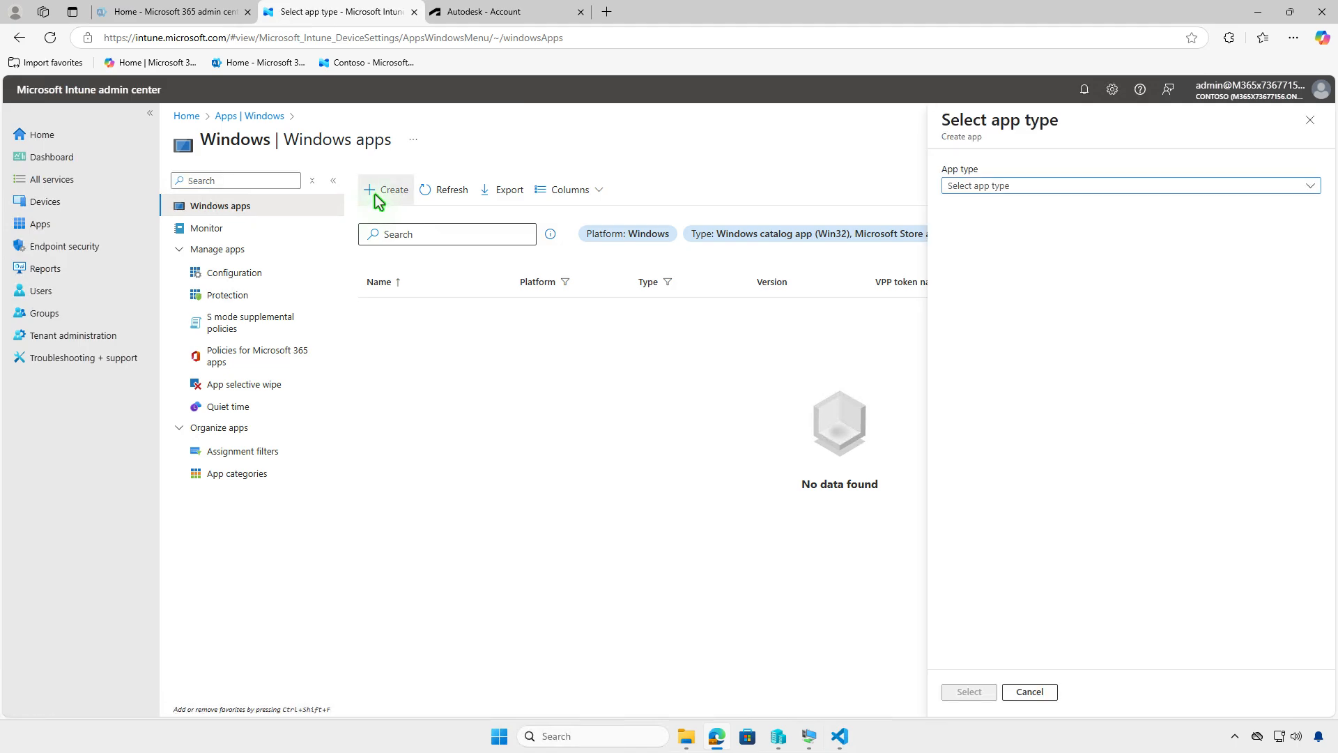
Step: Choose Windows app (Win32) as the app type
click(1147, 186)
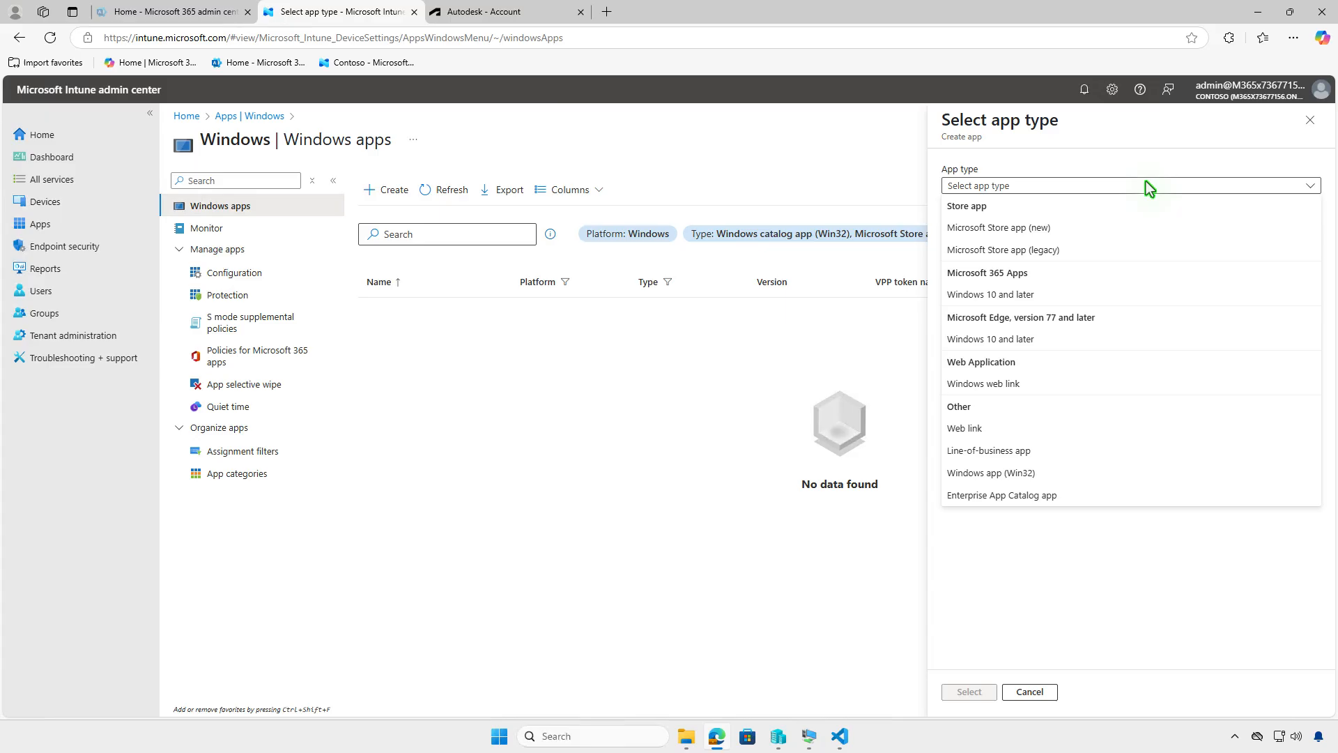
click(1056, 480)
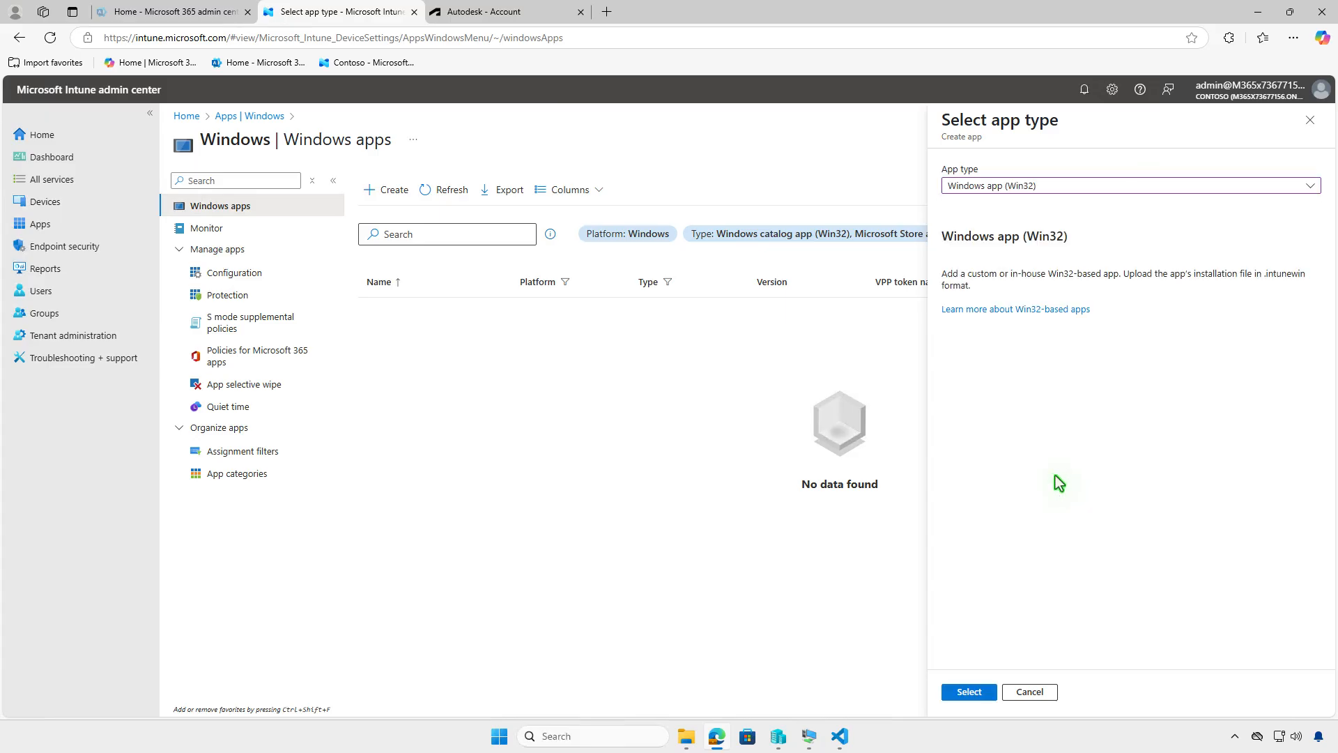
click(971, 692)
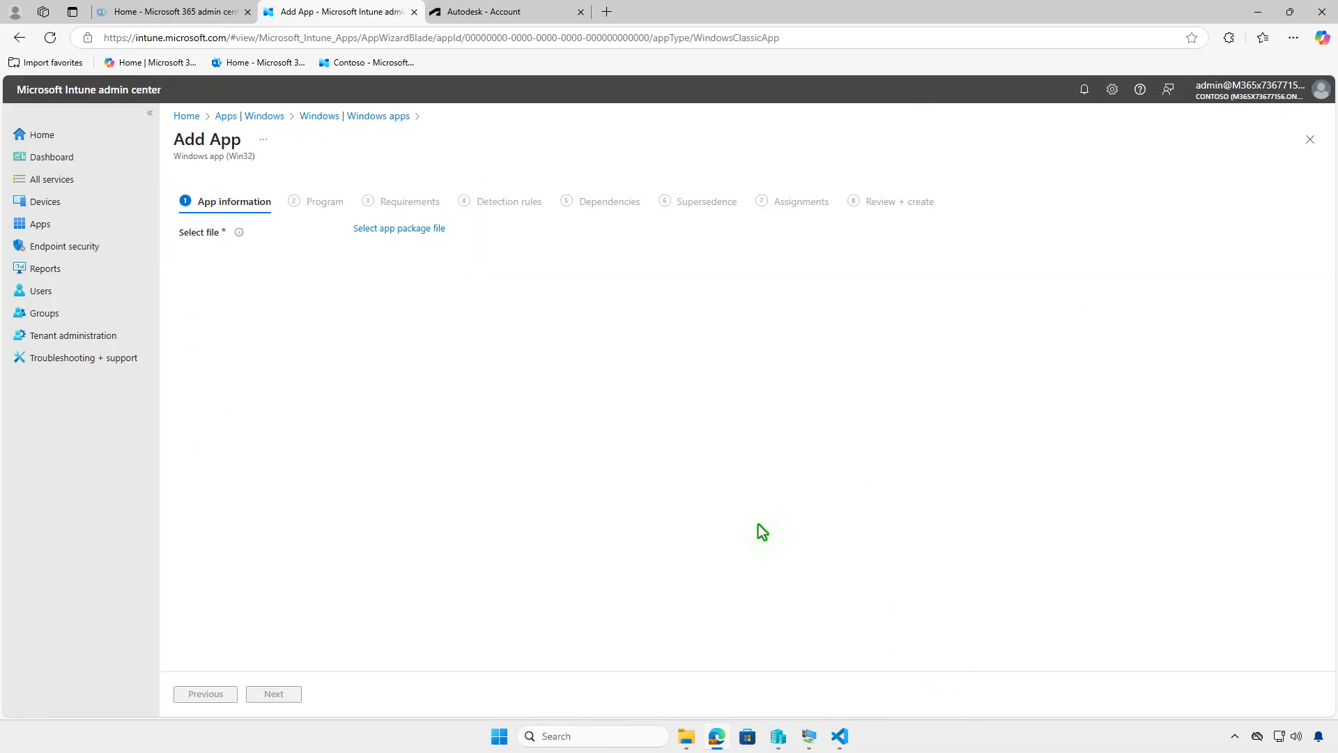
Step: Select D:\Intune\Output\setup.intunewin as the app package file and confirm it
click(435, 231)
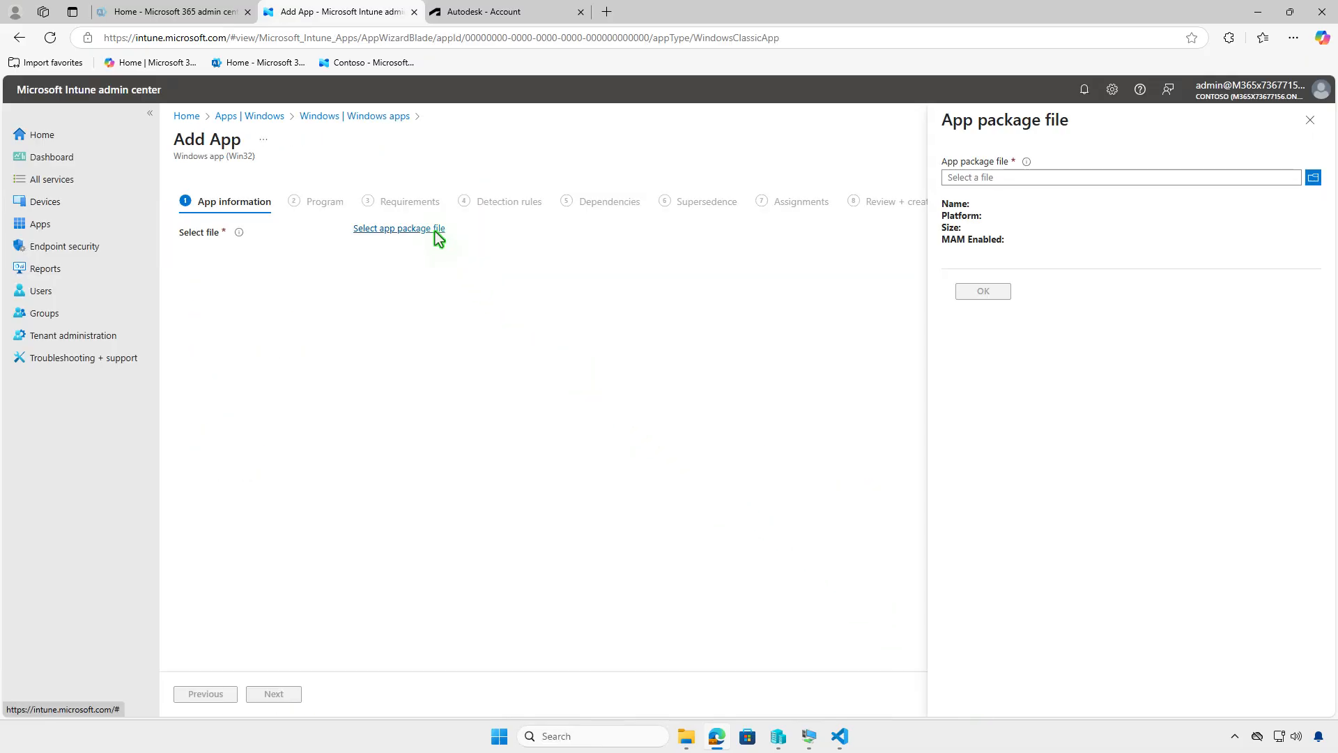
click(1051, 176)
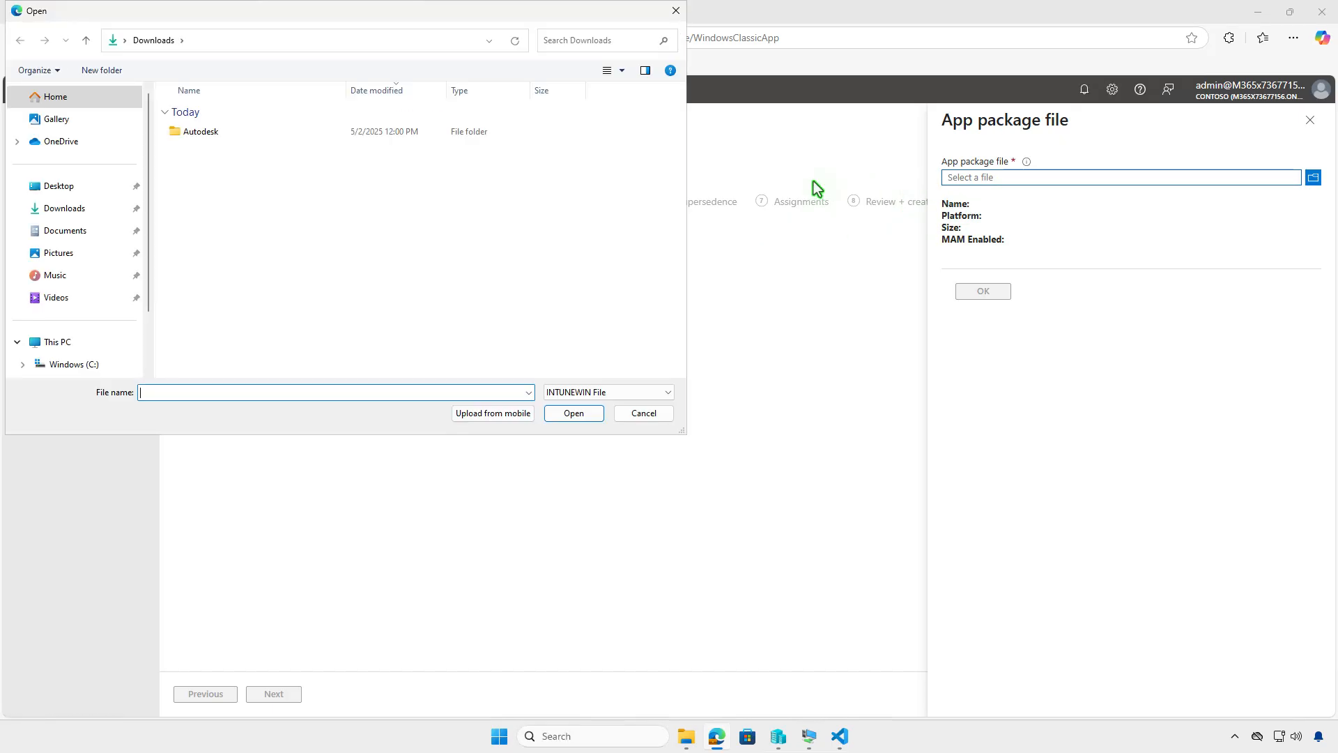
click(116, 344)
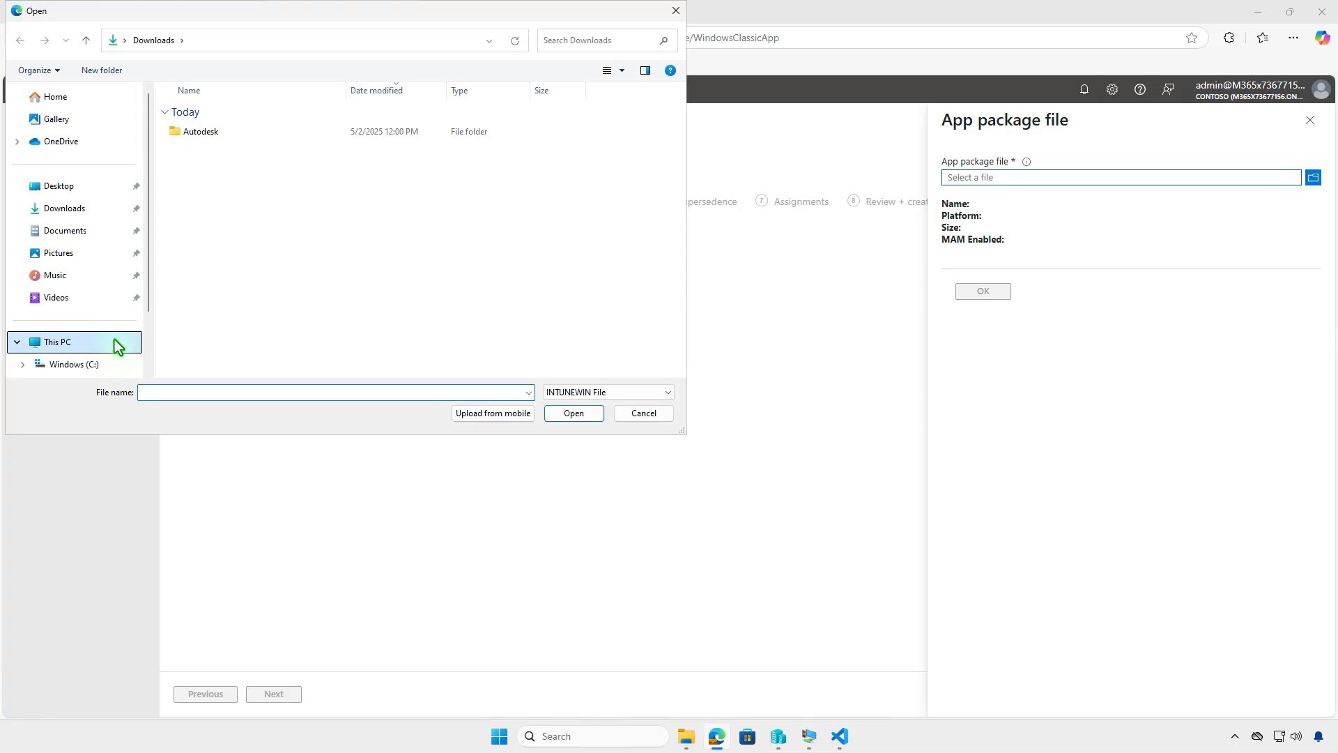
double_click(427, 127)
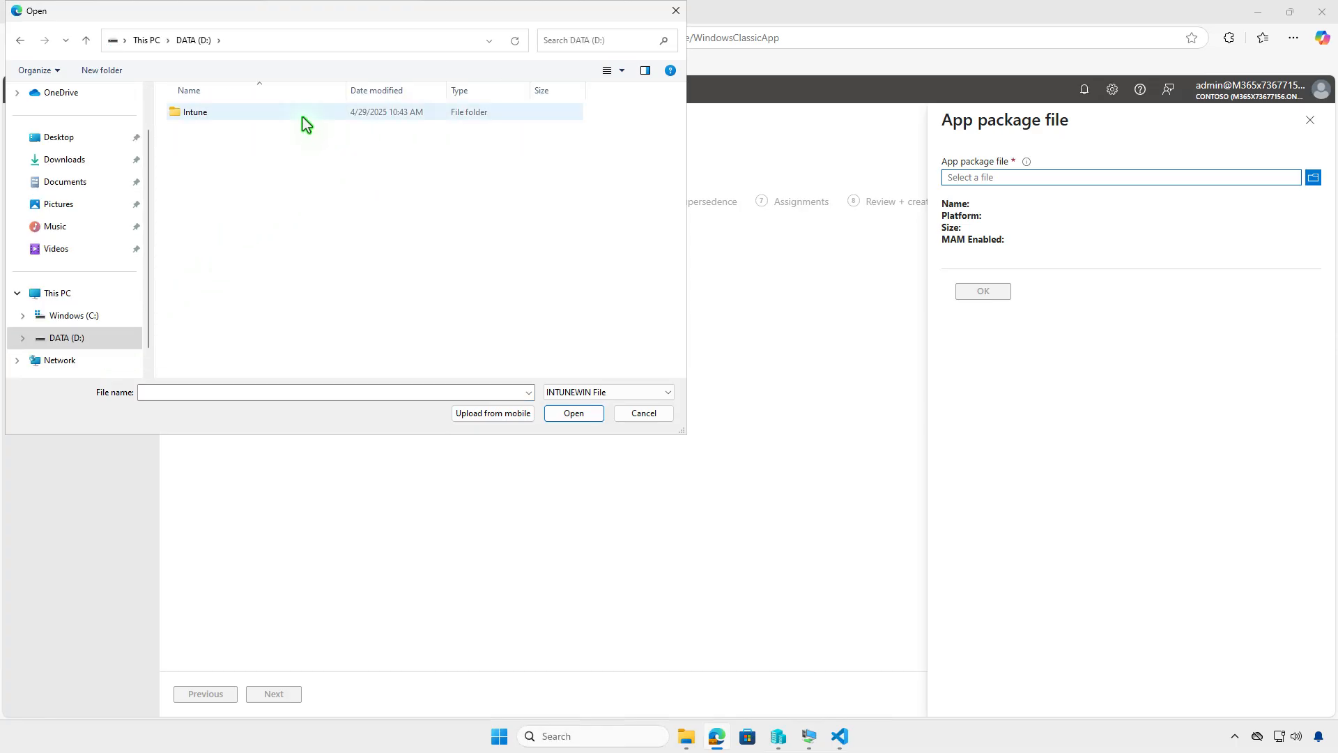
double_click(303, 115)
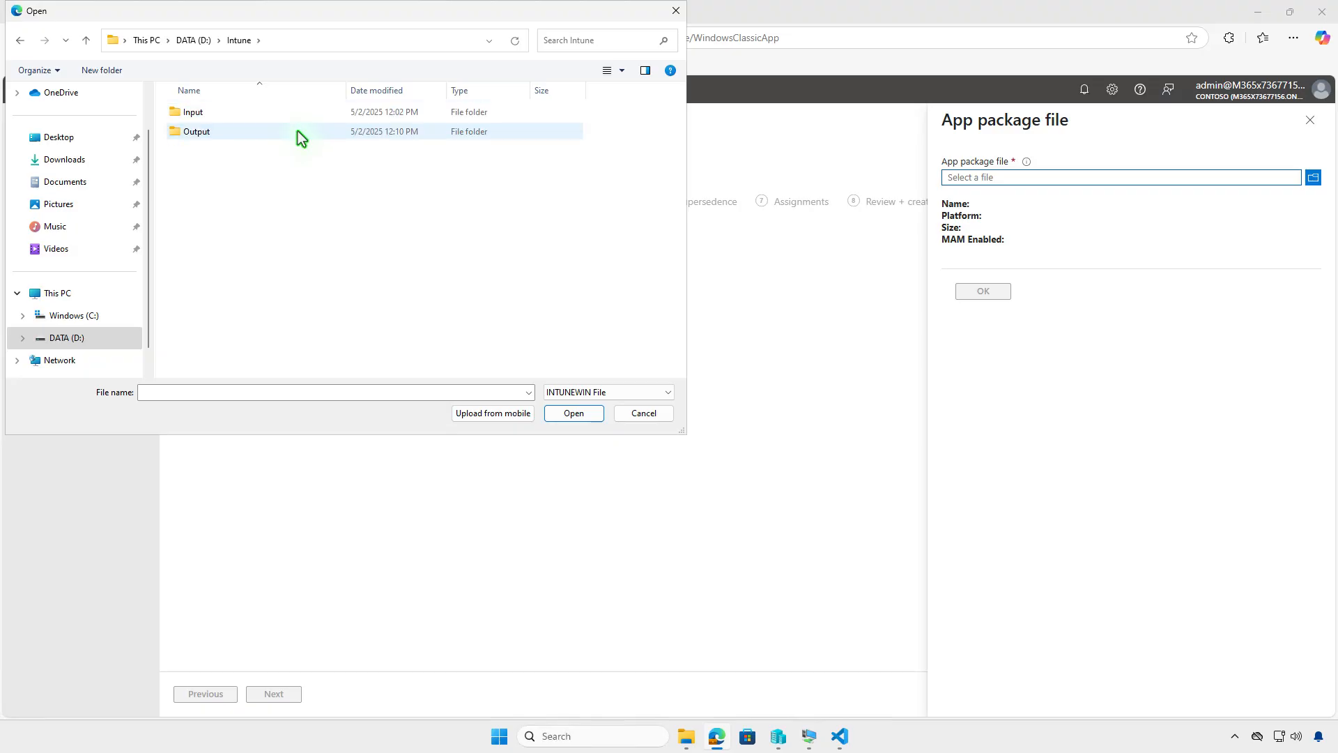
double_click(299, 131)
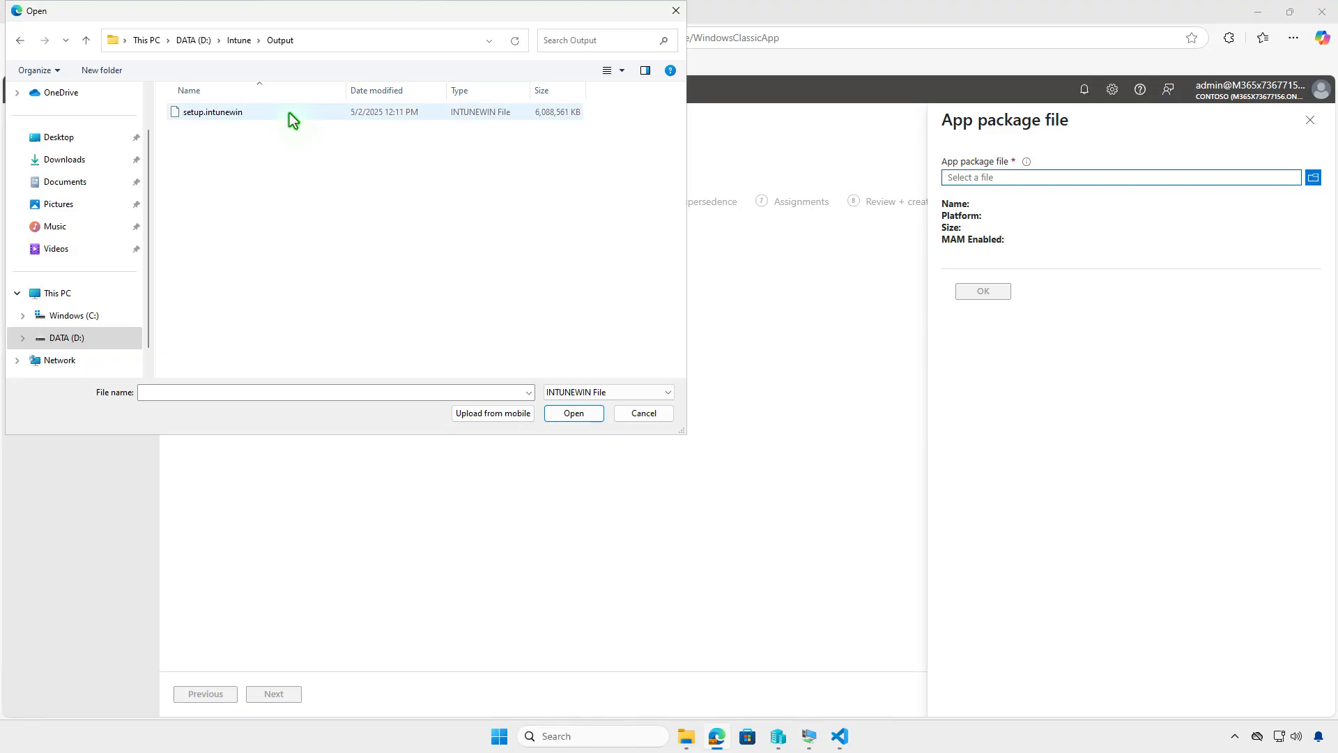
click(289, 113)
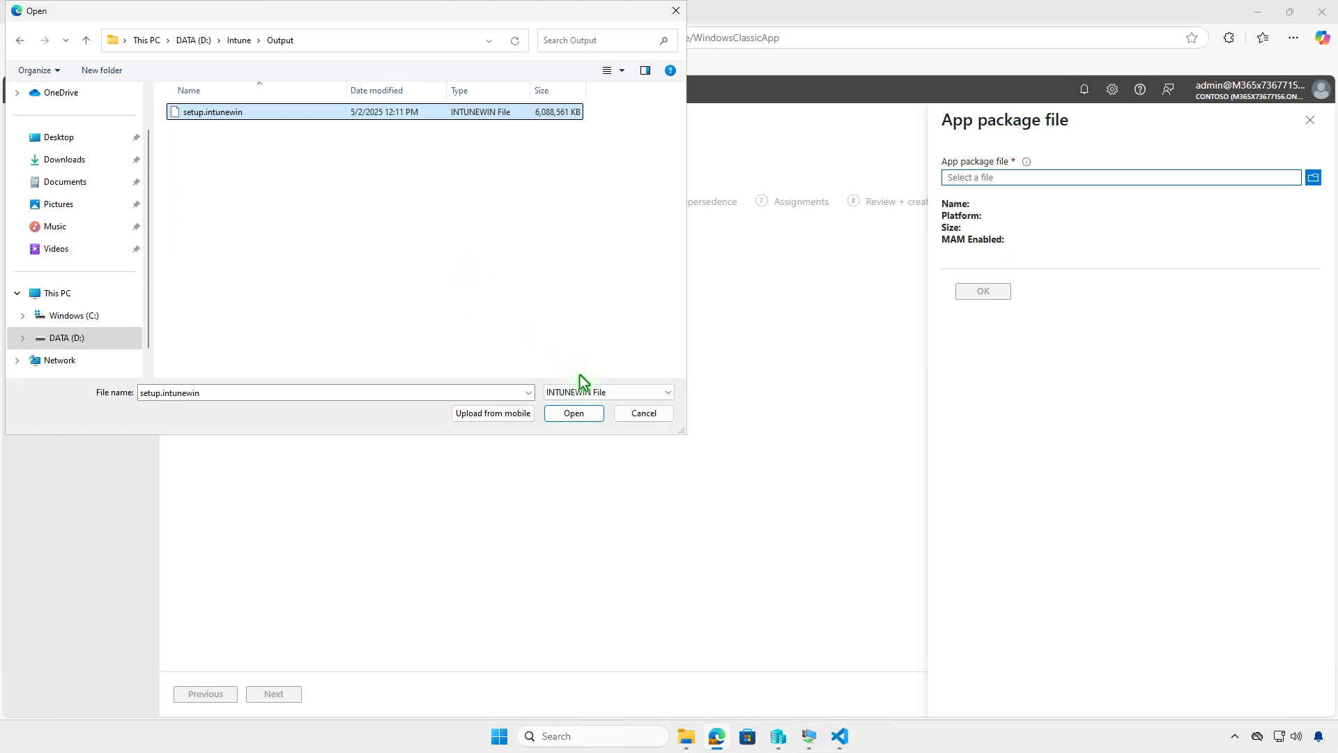
click(578, 415)
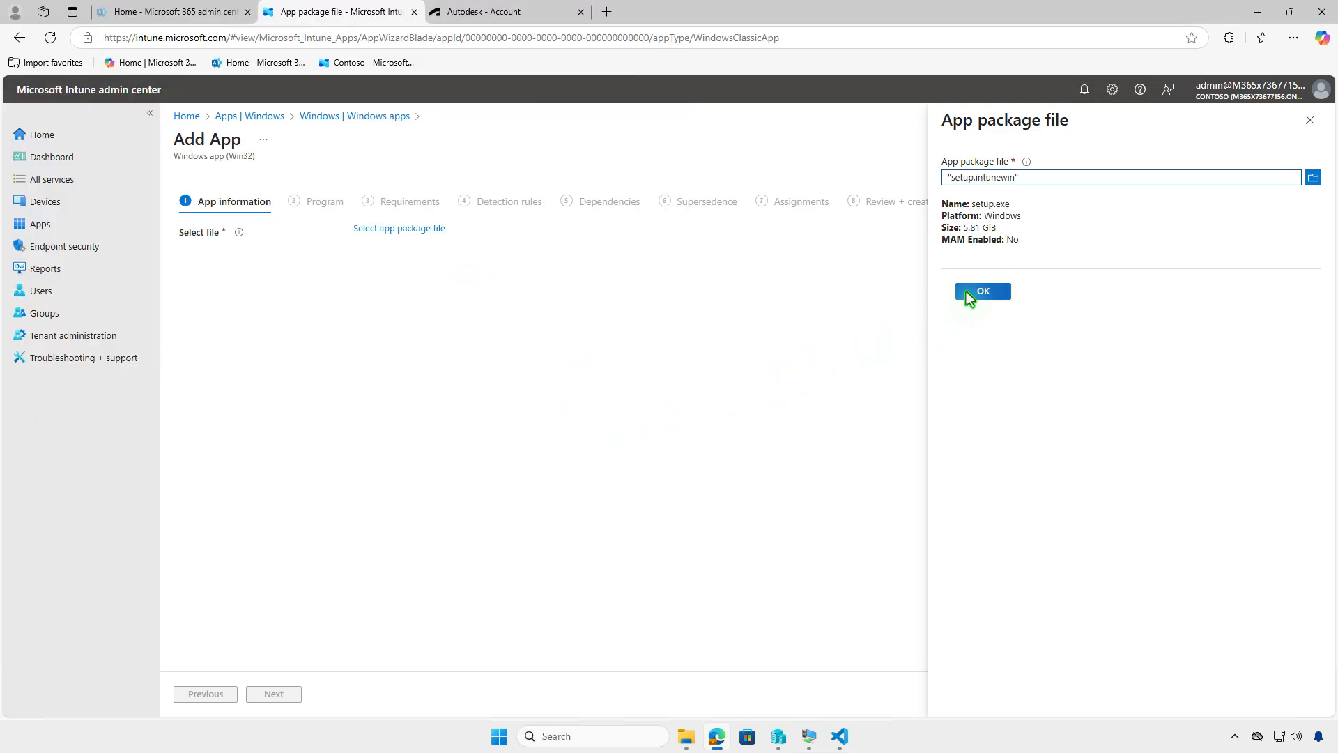
click(966, 292)
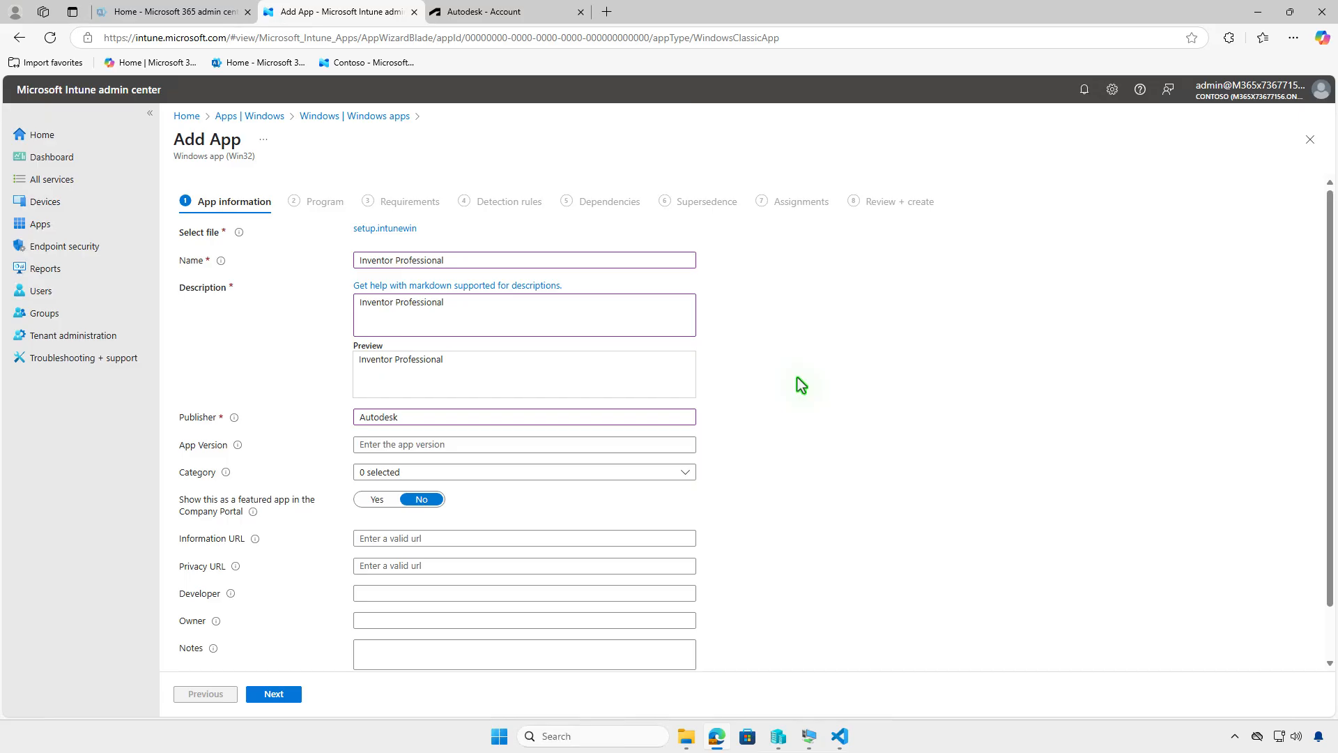
Step: Upload the 797Q1-WW3740-L562-1__41097 image from Downloads as the app logo and proceed to the Program page
scroll(797, 378, down, 1)
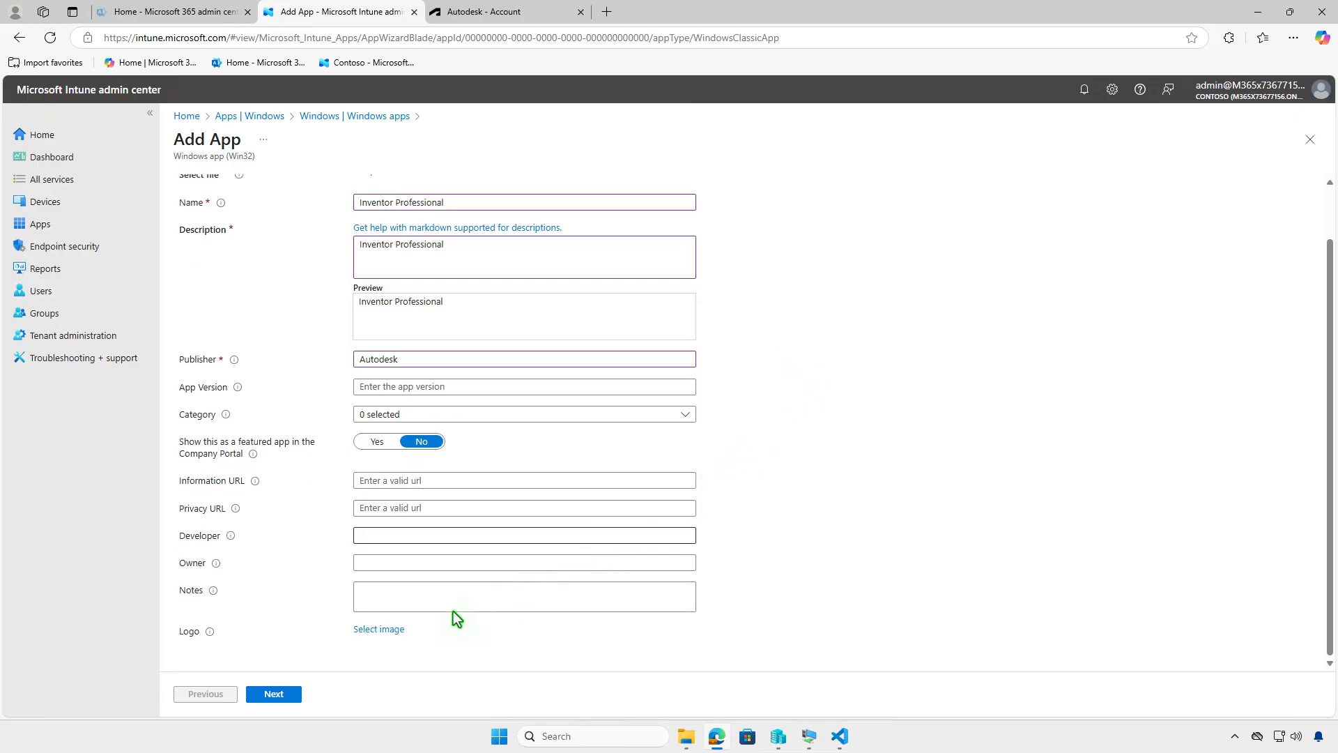
click(388, 632)
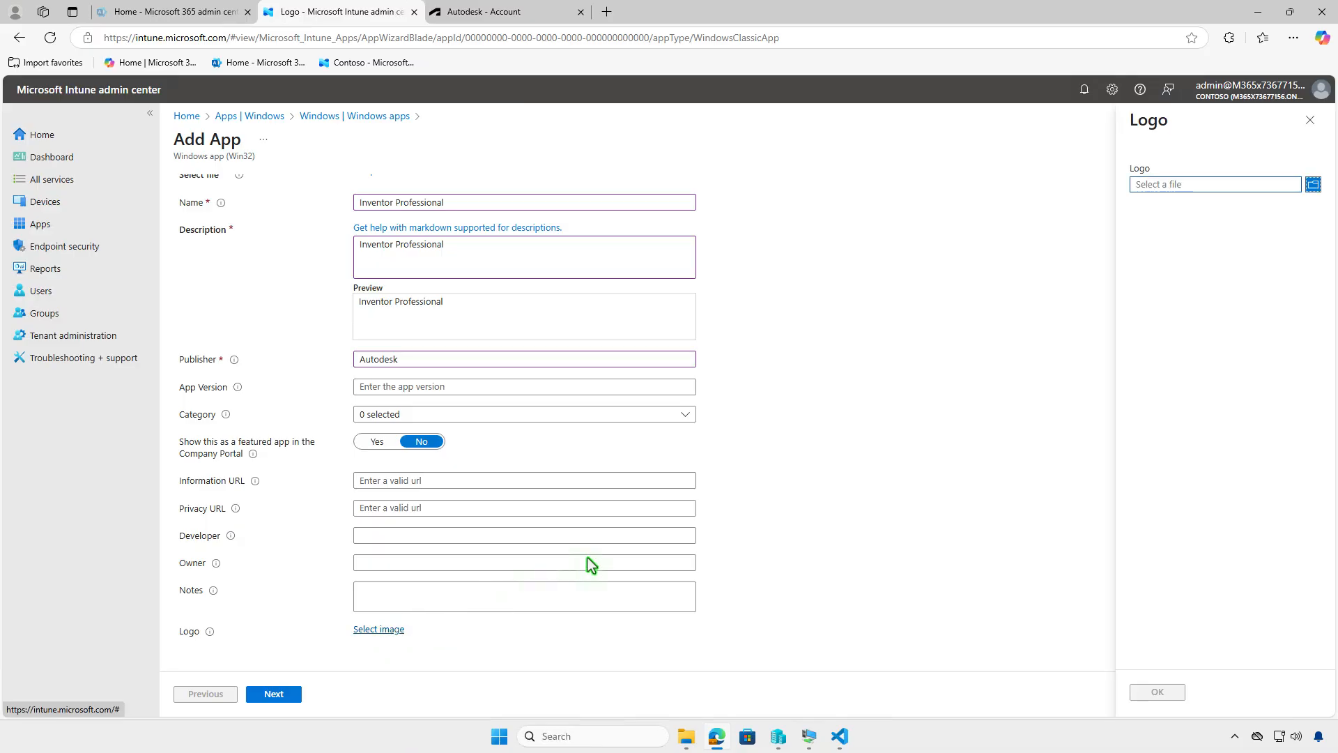
click(1190, 187)
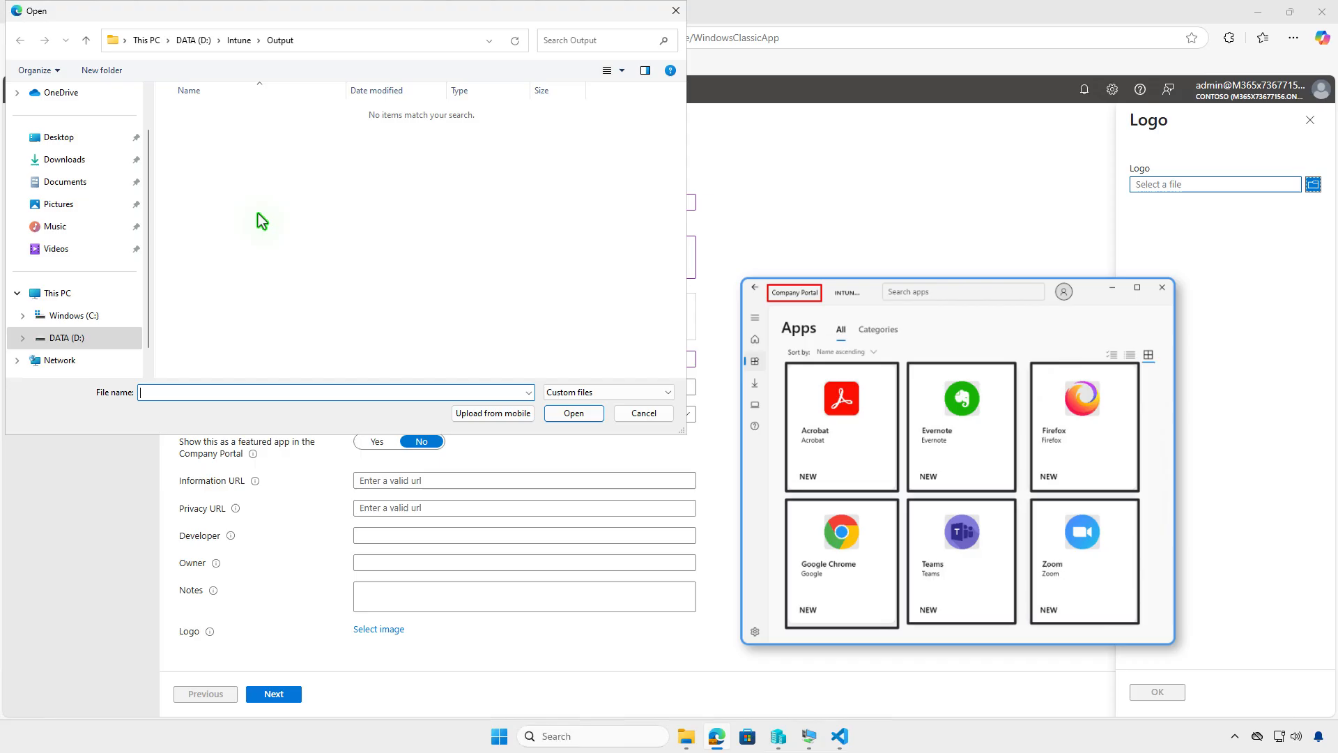
click(82, 164)
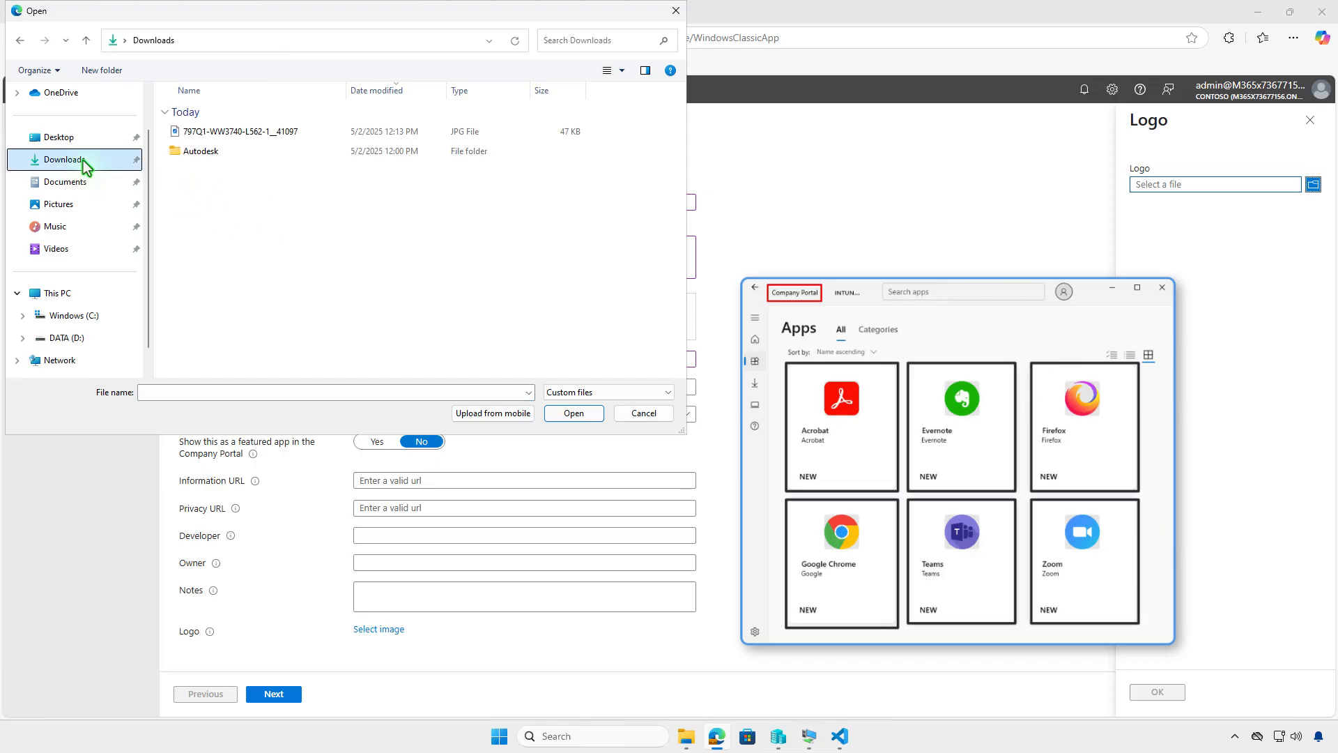
click(282, 132)
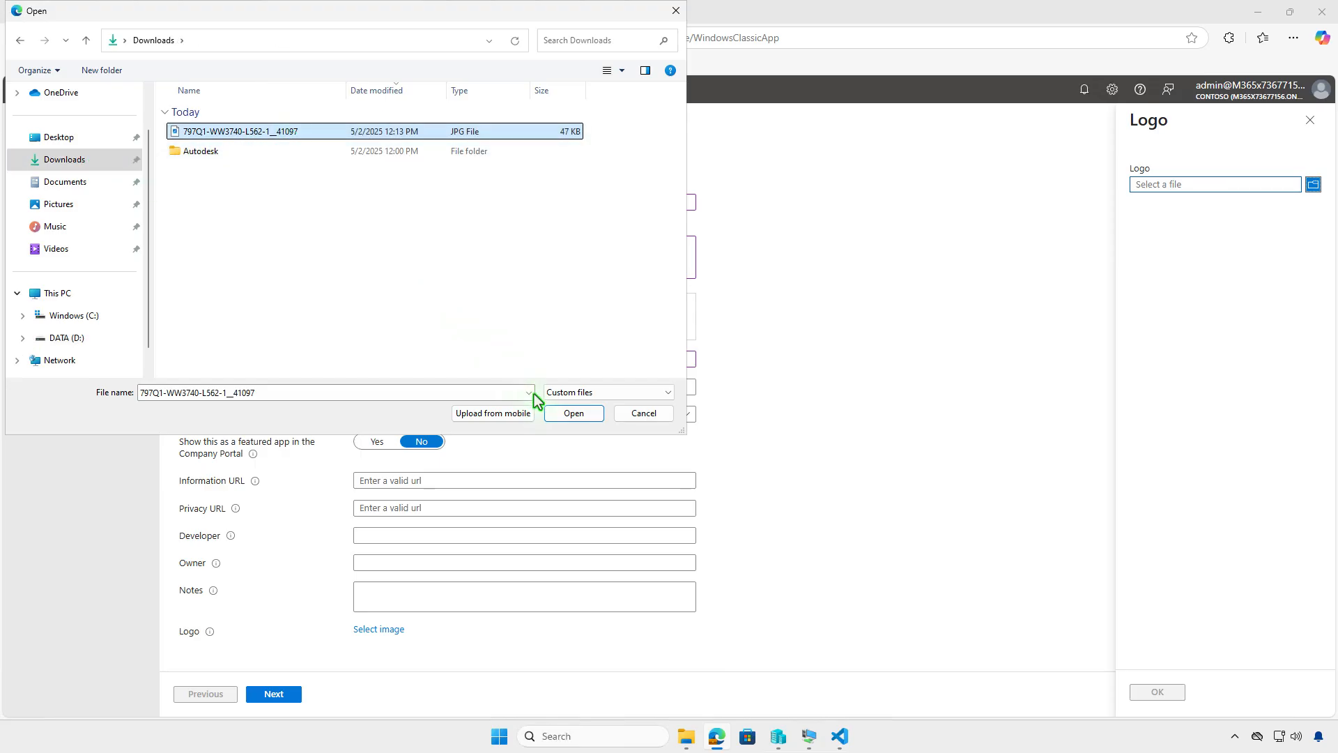
click(568, 413)
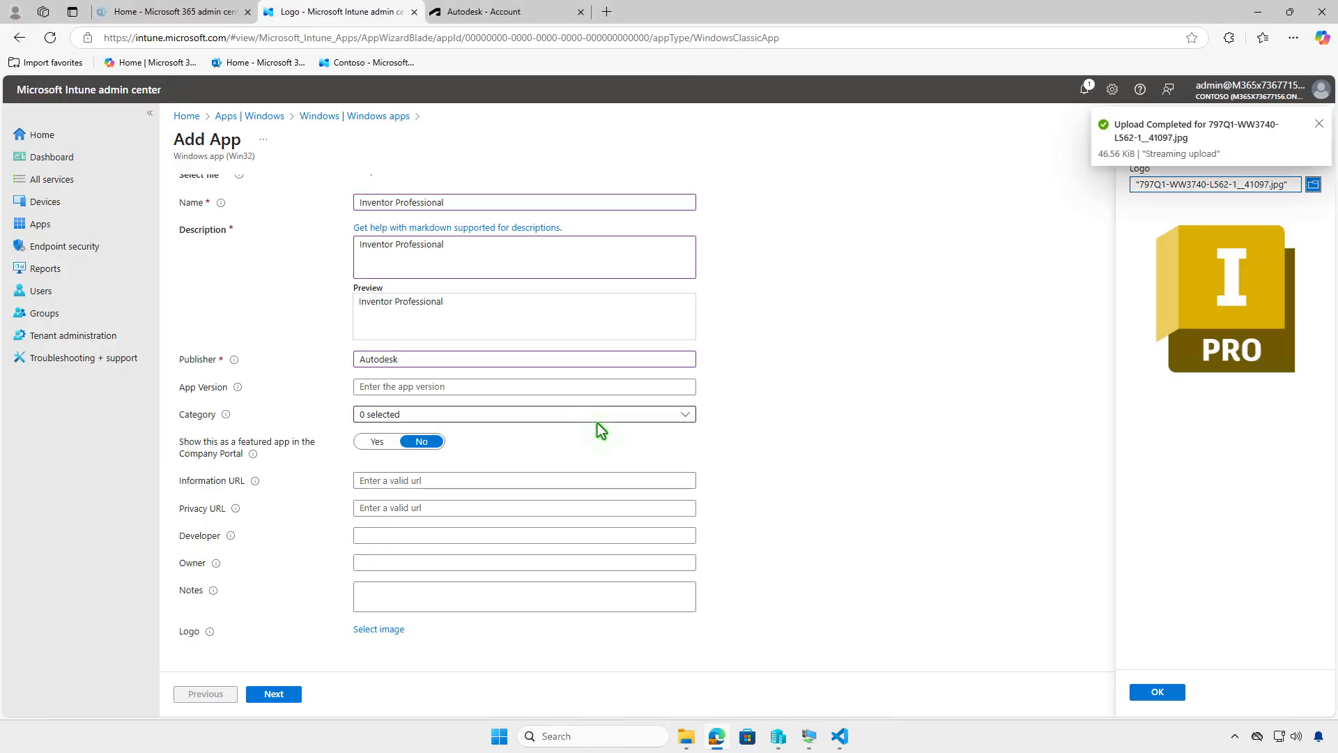
click(1158, 694)
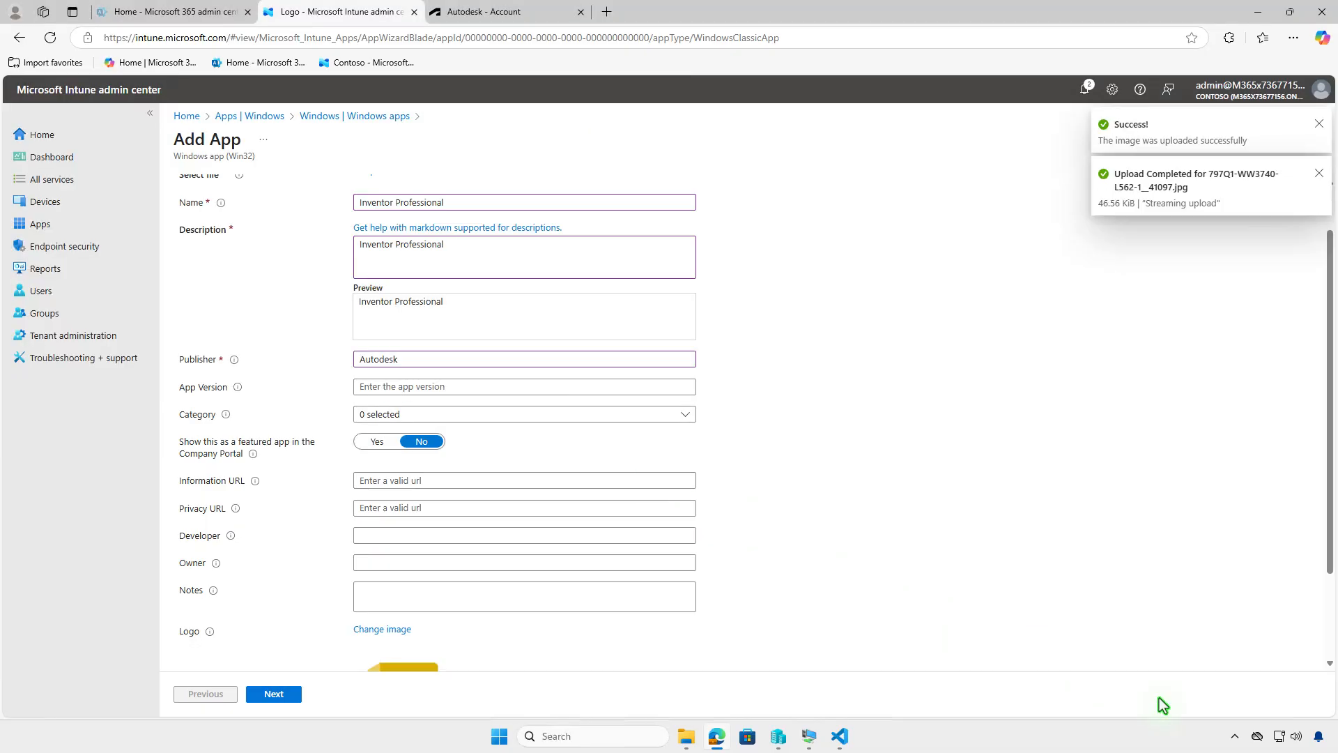
scroll(858, 541, down, 2)
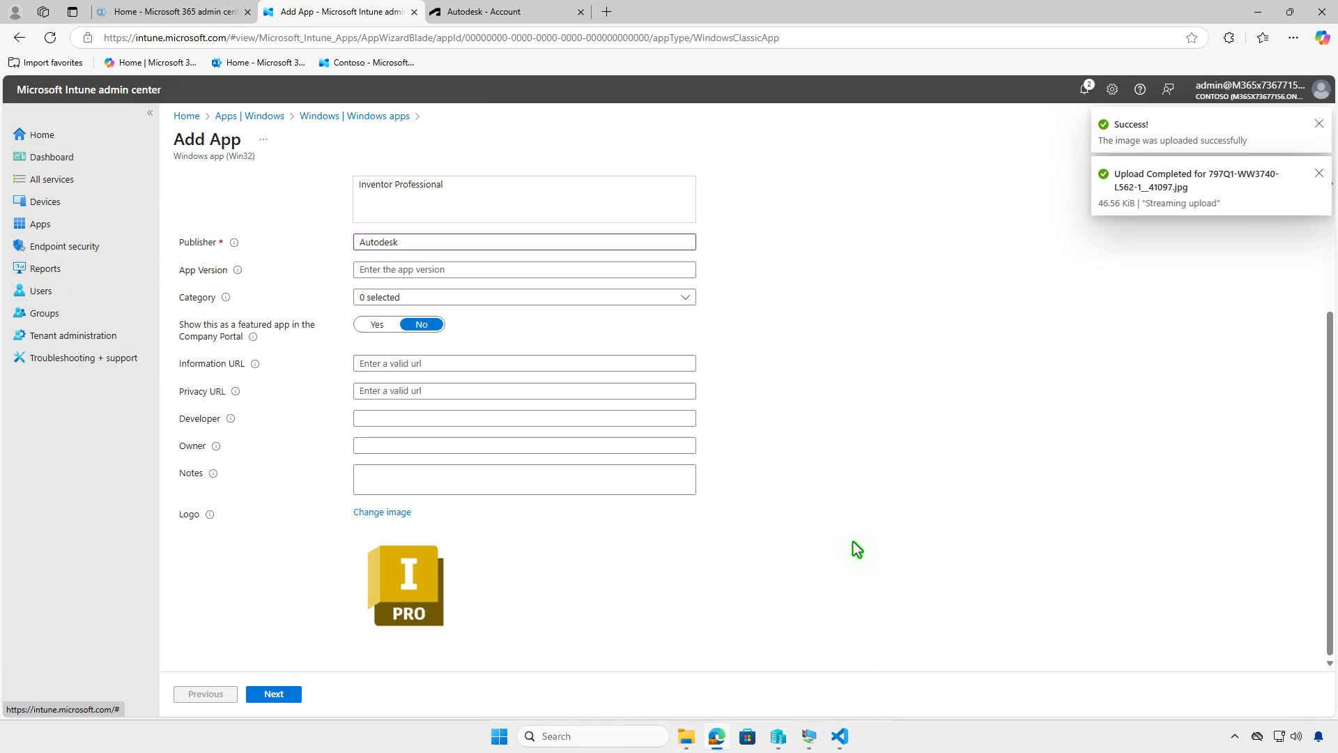
click(276, 695)
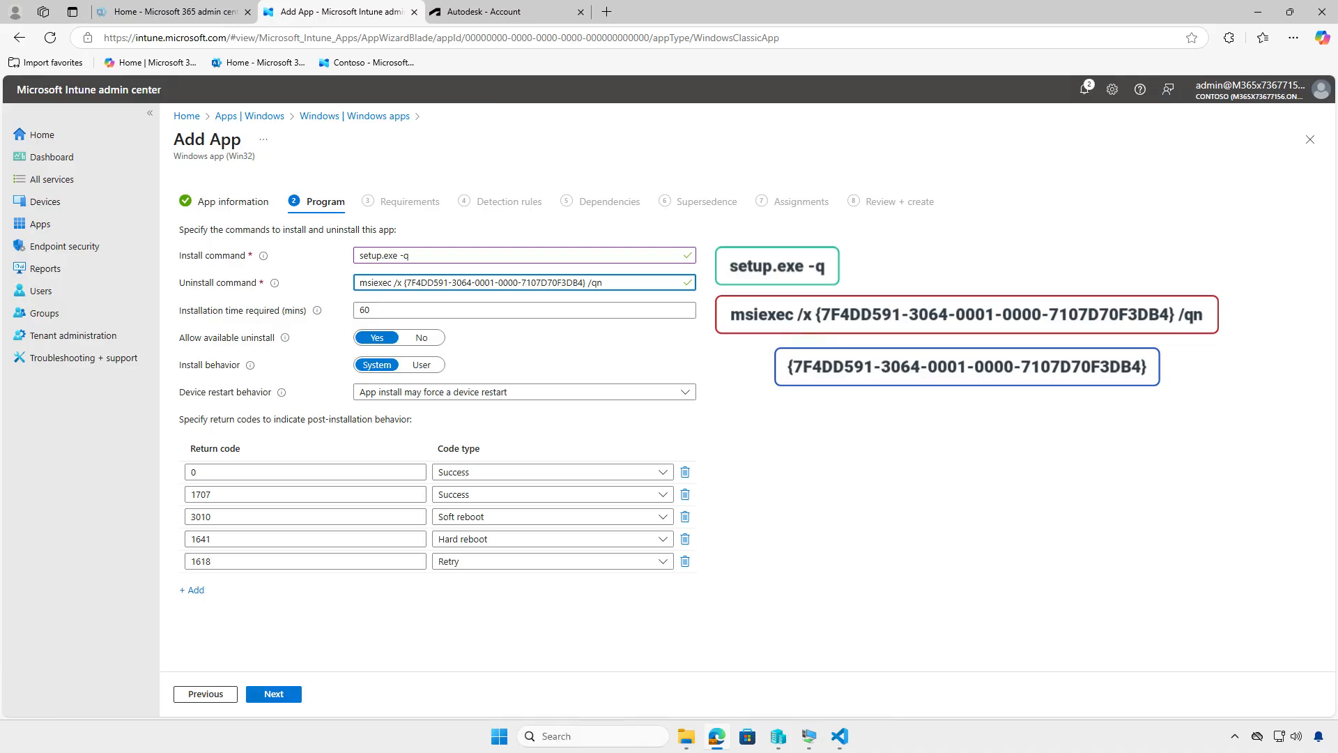
Step: Open setup.xml in Downloads\Autodesk\Inventor Professional 2026 - (EN) to examine the product code for the uninstall command
click(806, 322)
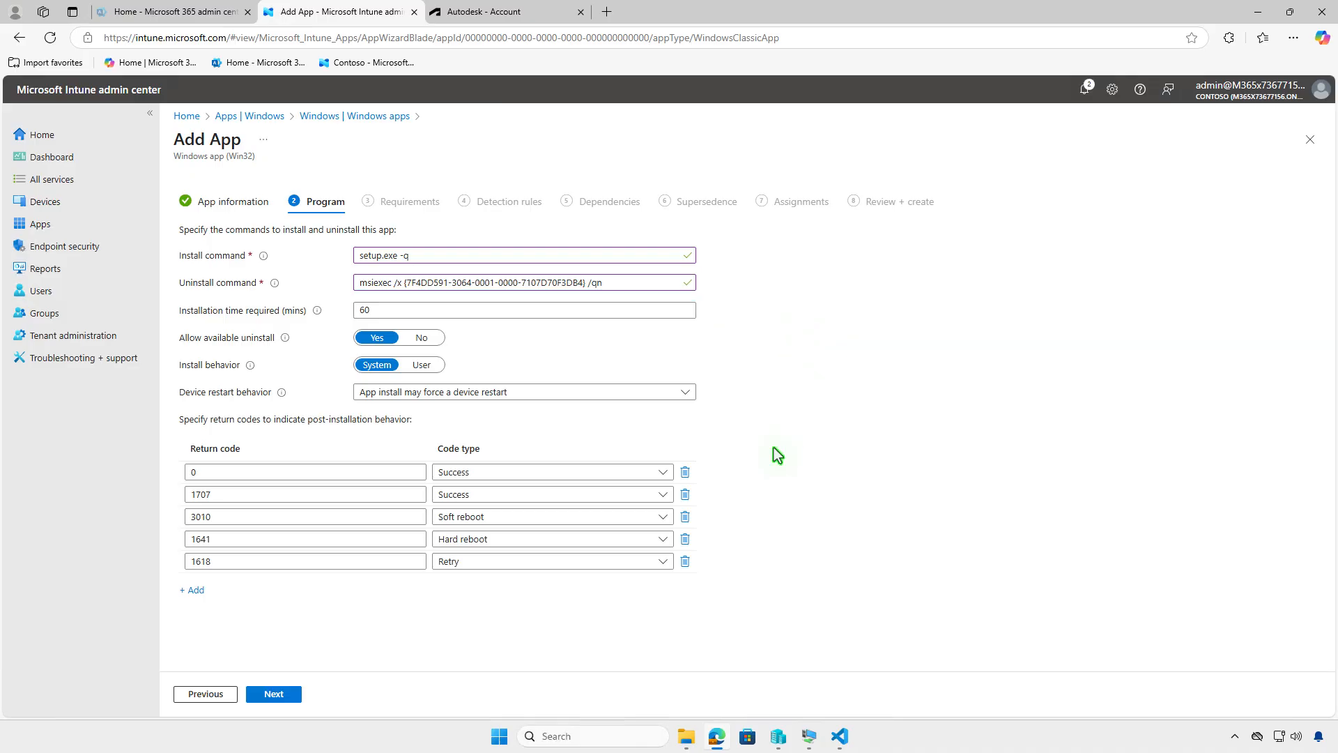
click(687, 736)
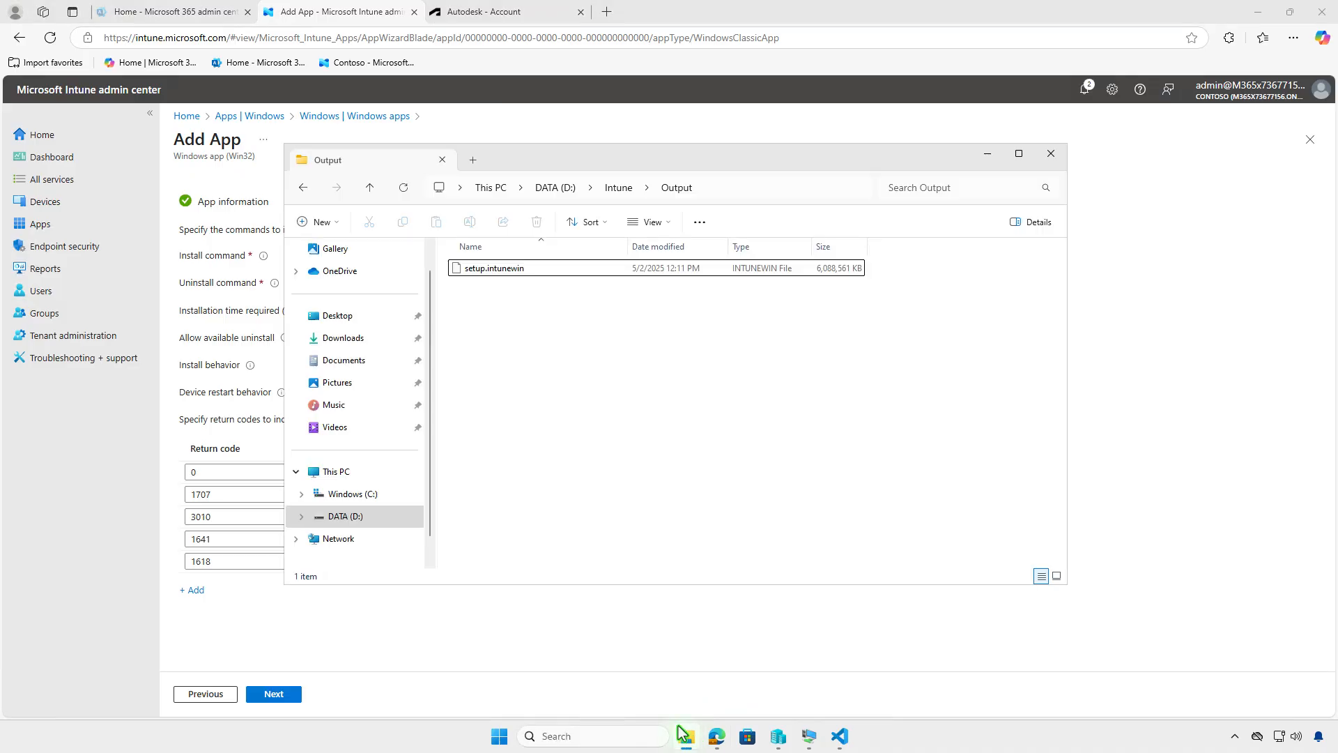
click(374, 345)
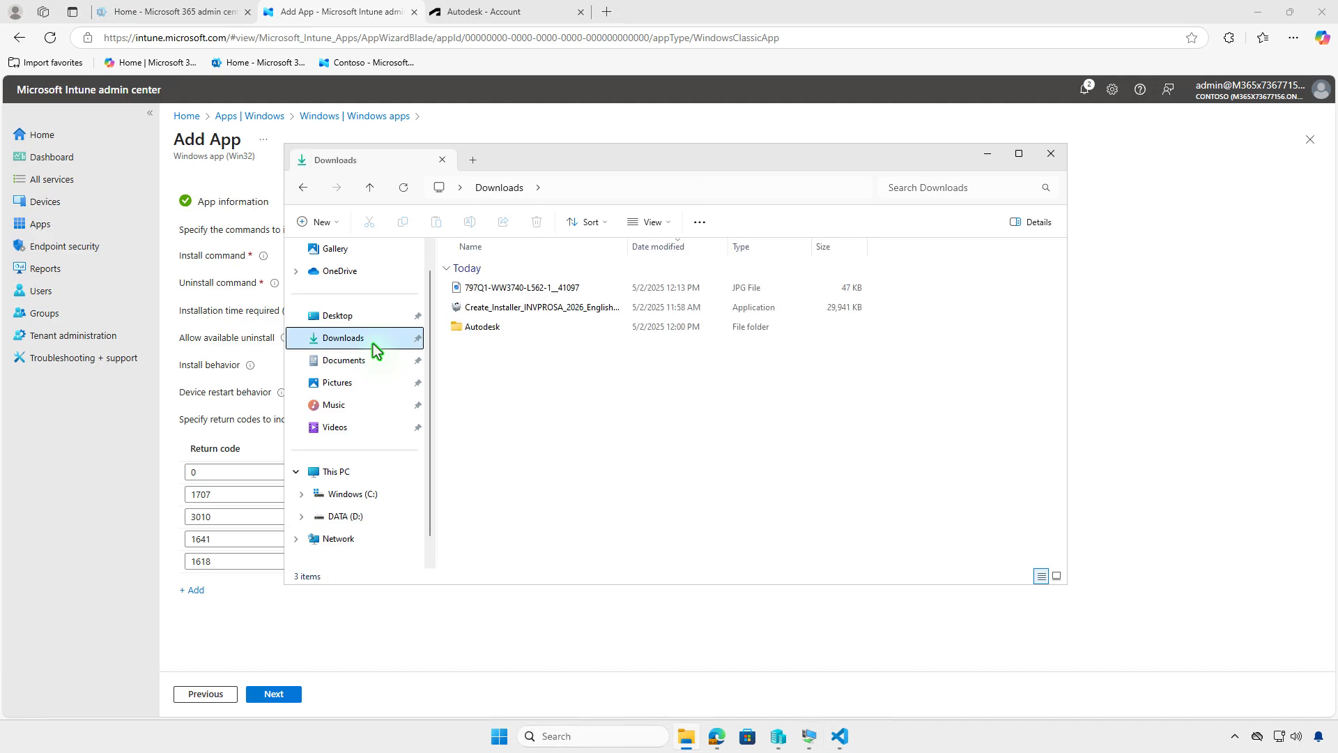
double_click(532, 328)
double_click(629, 288)
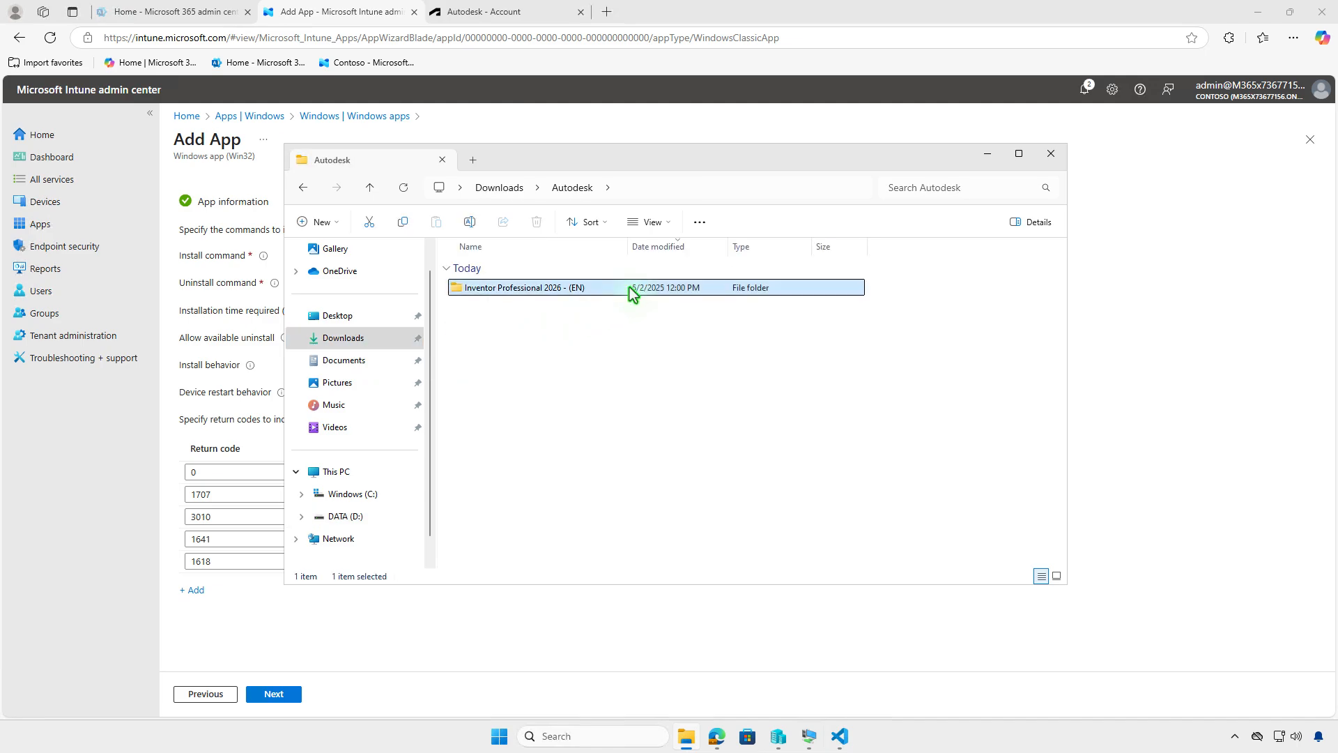
double_click(546, 287)
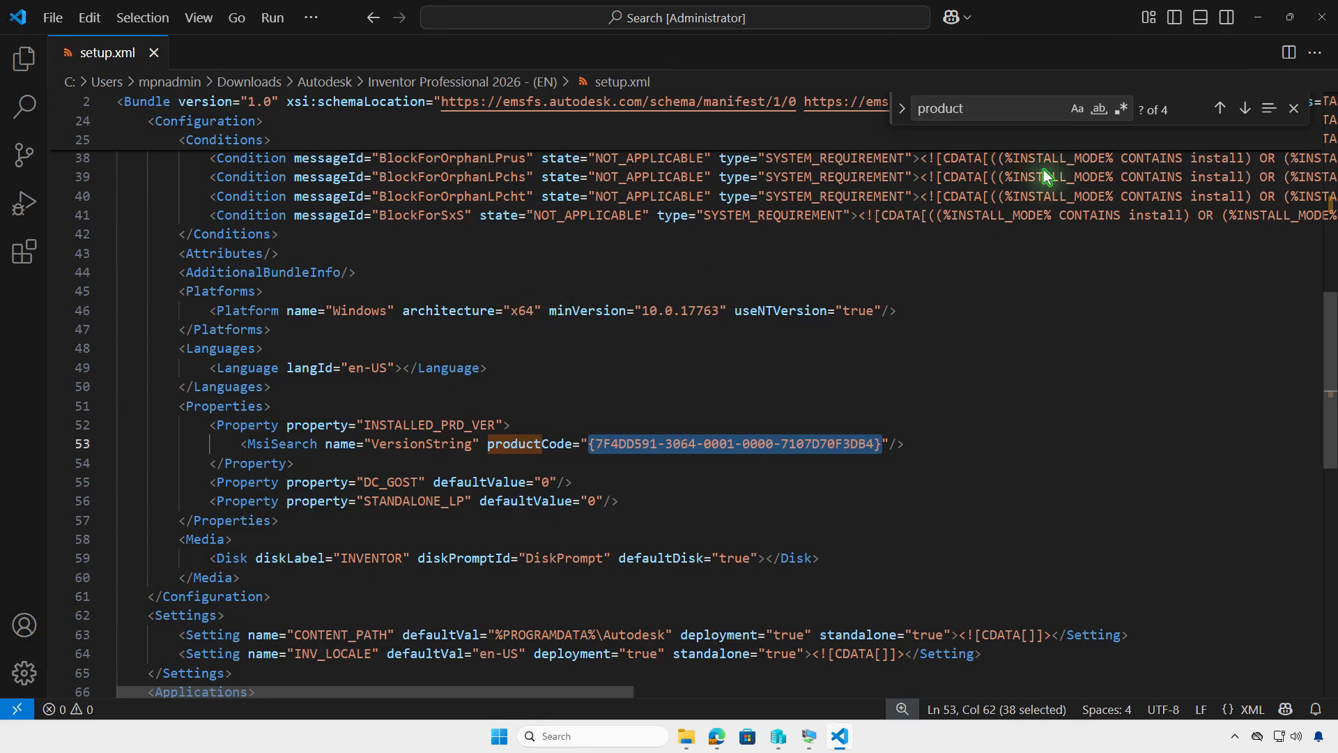
click(1263, 23)
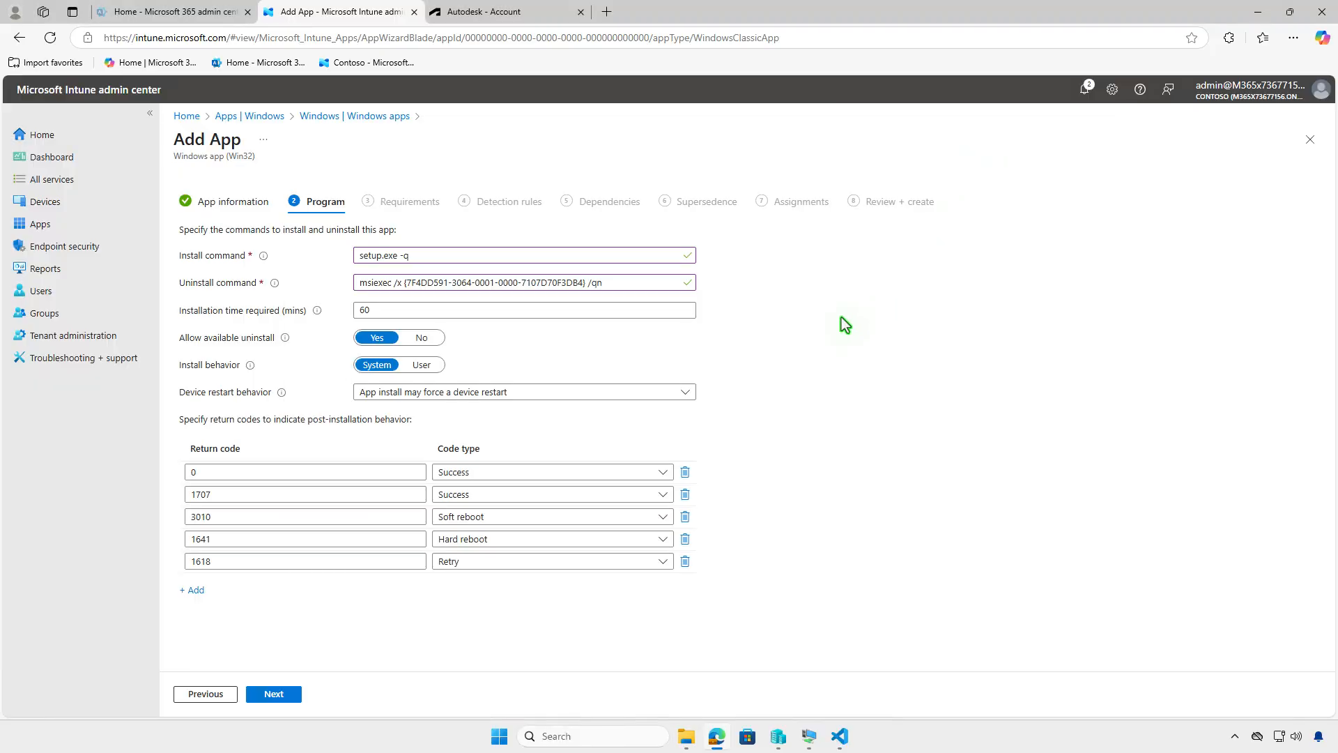
Step: Set the installation time required to 120 minutes and continue to Requirements
drag(391, 313, 339, 322)
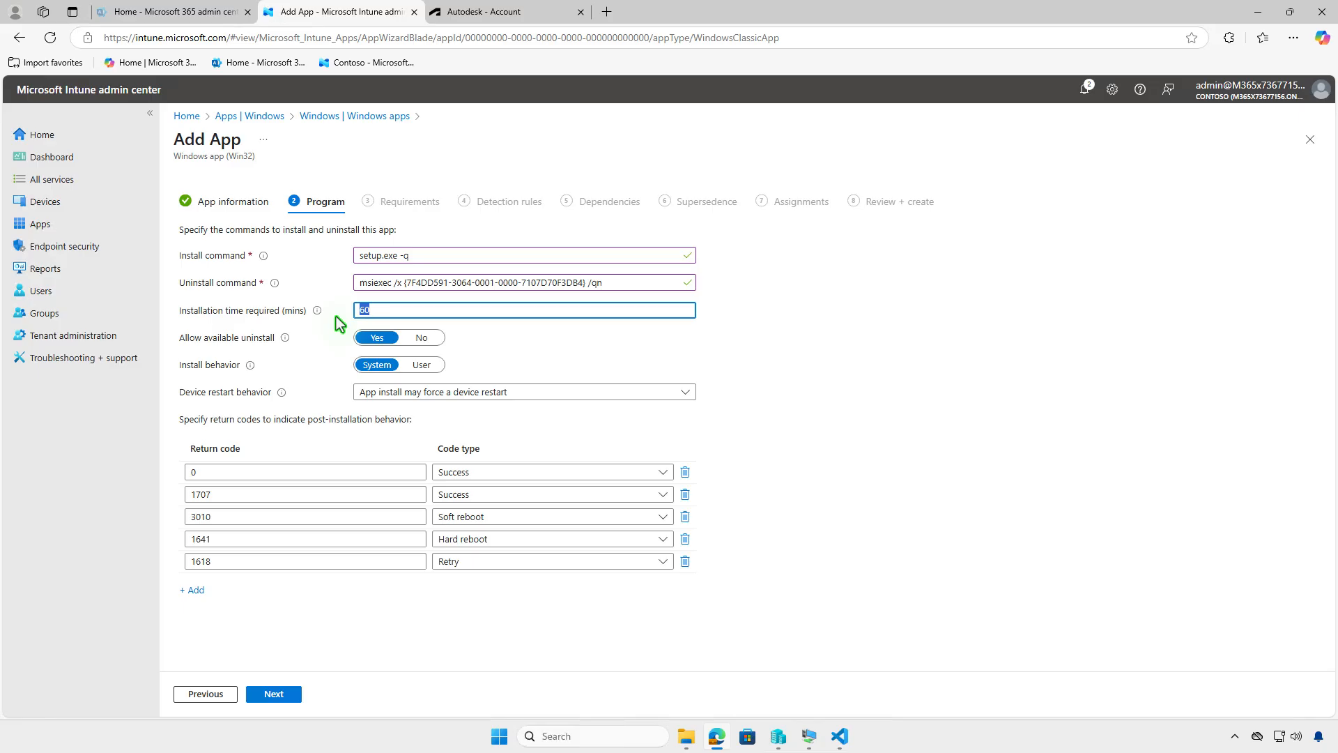
text(120)
click(292, 696)
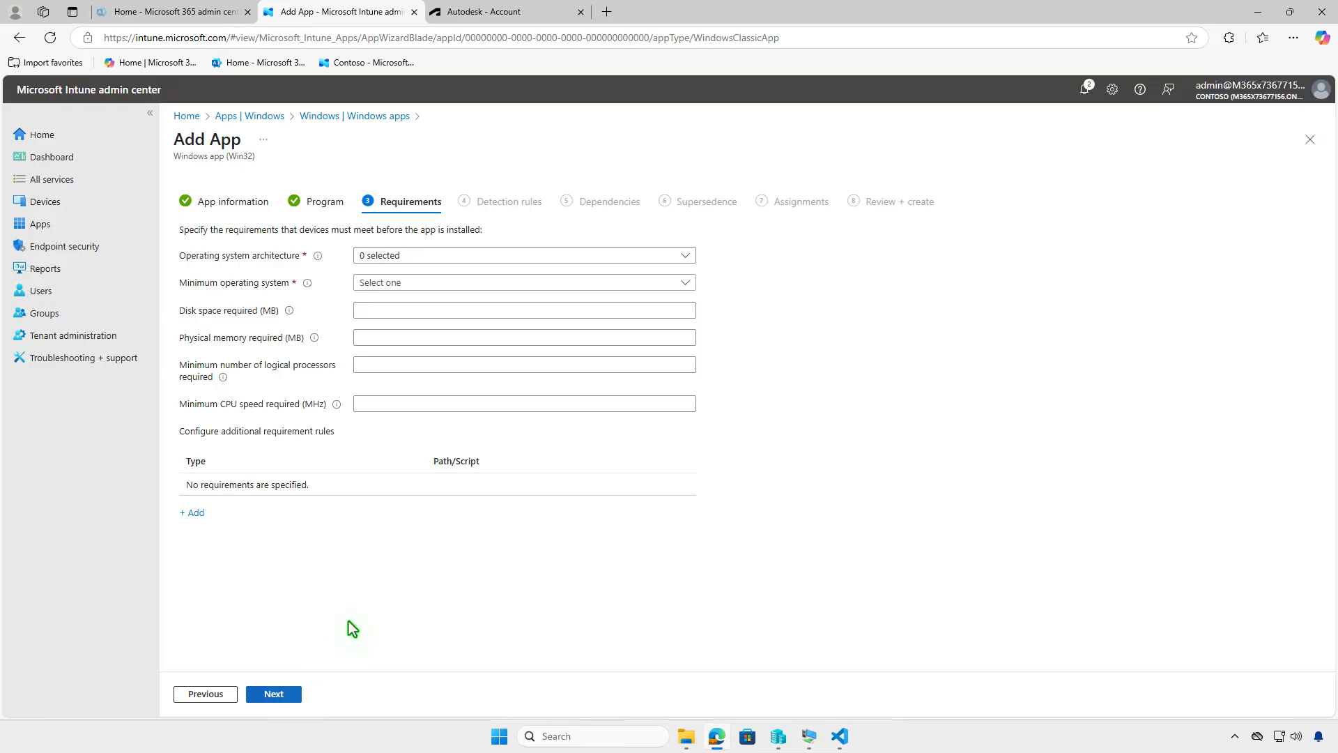
Step: Require 64-bit architecture and Windows 10 1607 as minimum operating system, then continue to Detection rules
click(474, 263)
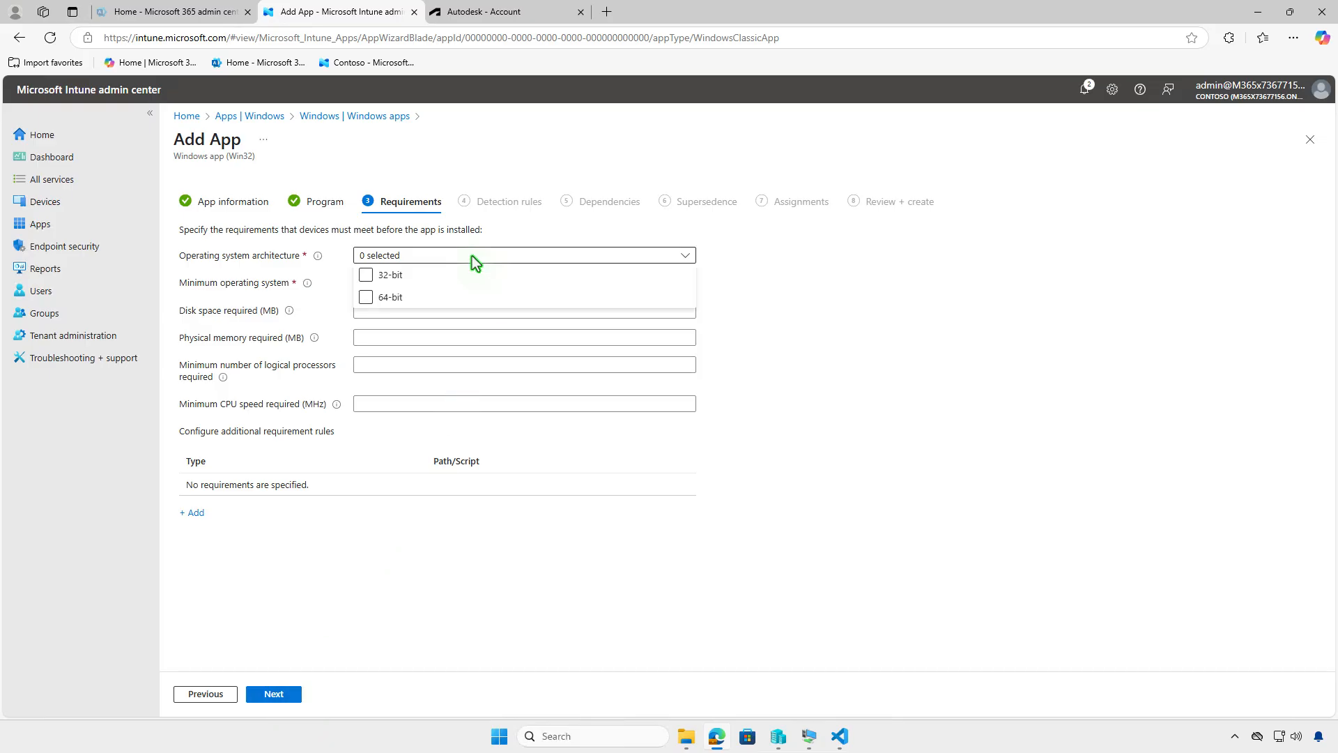
click(367, 299)
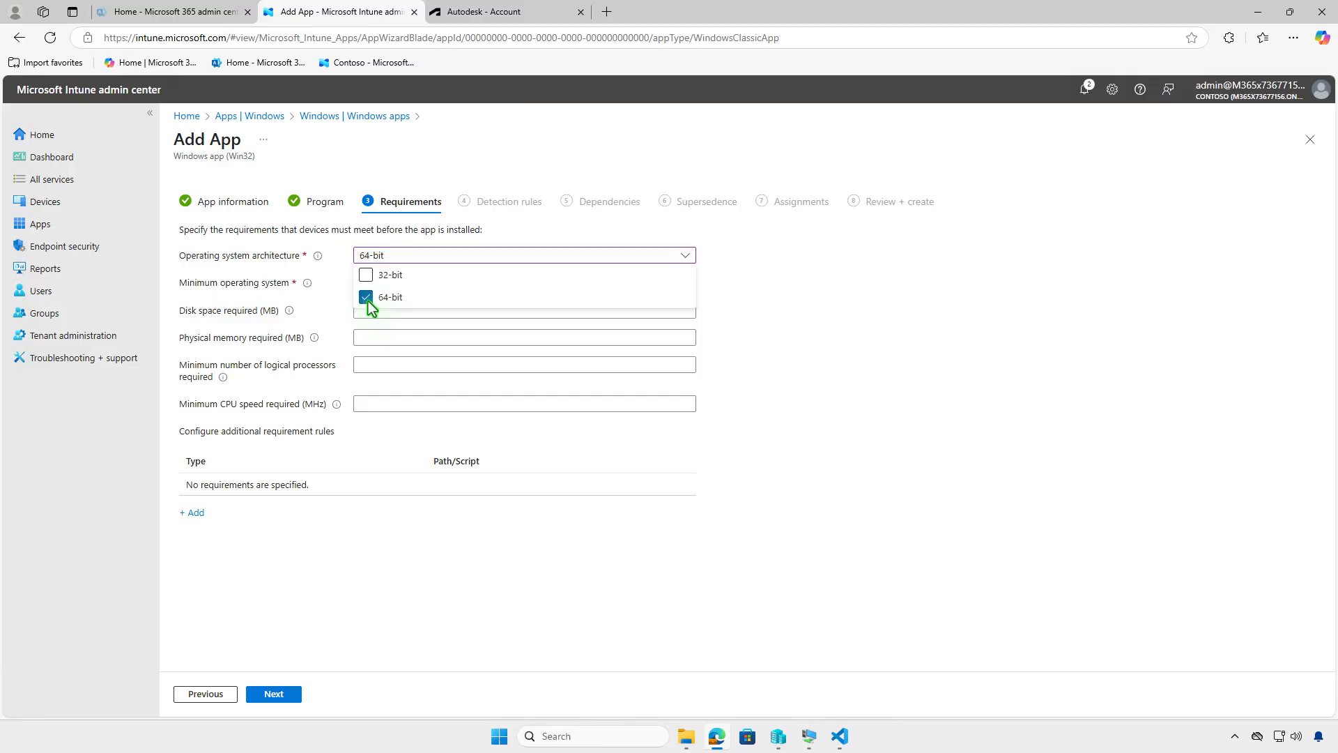
click(328, 315)
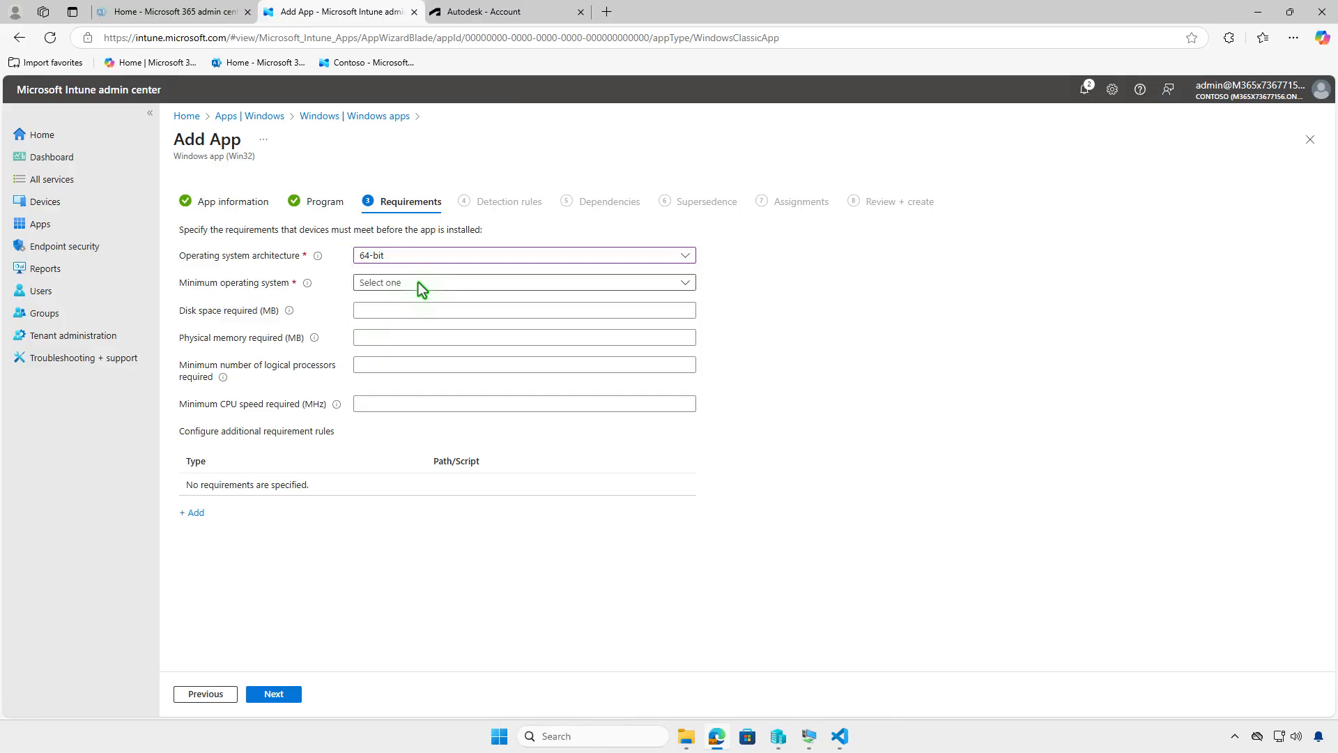
click(419, 282)
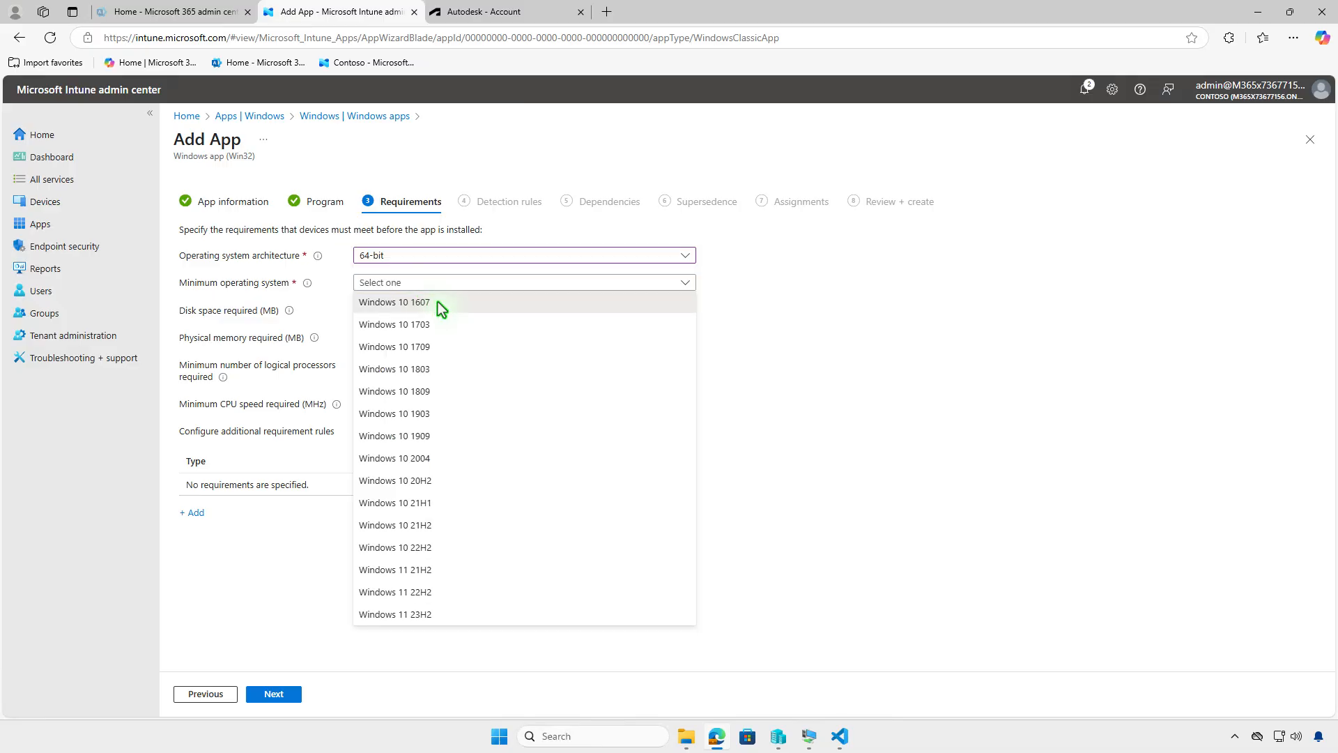
click(437, 302)
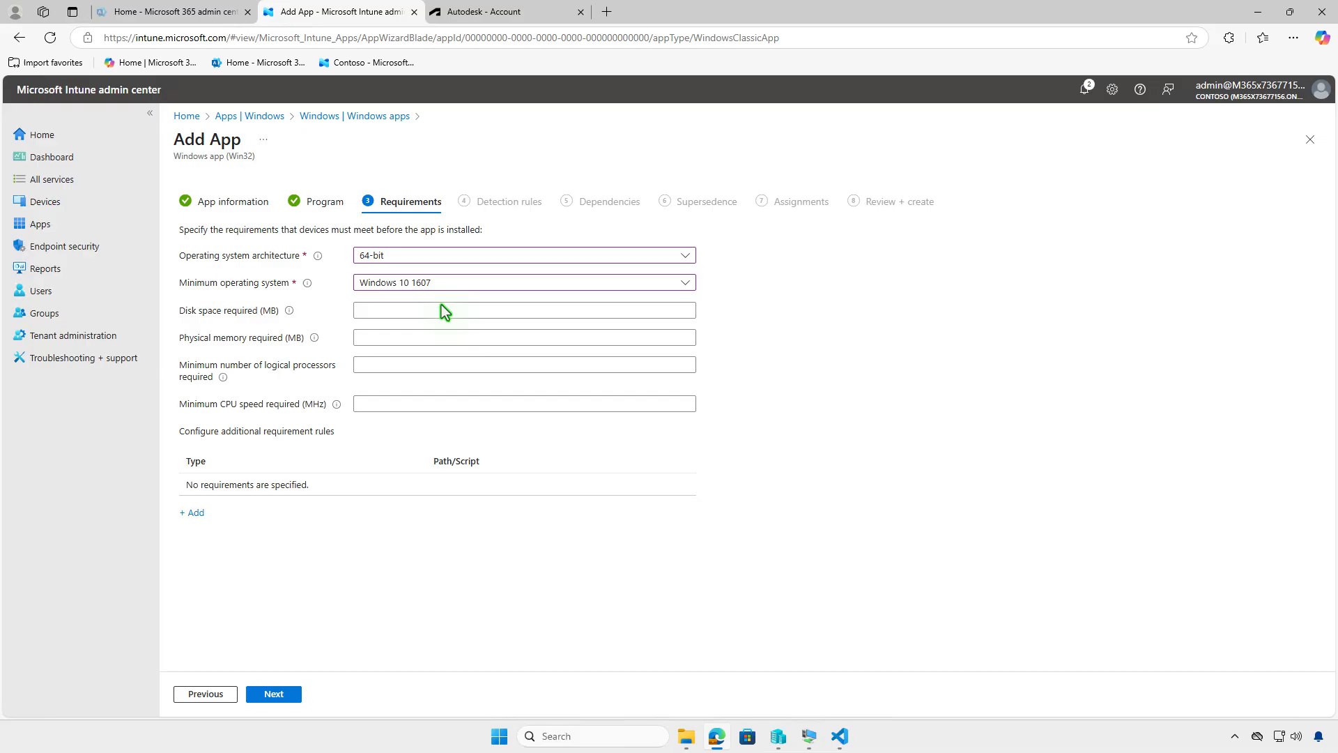
click(288, 699)
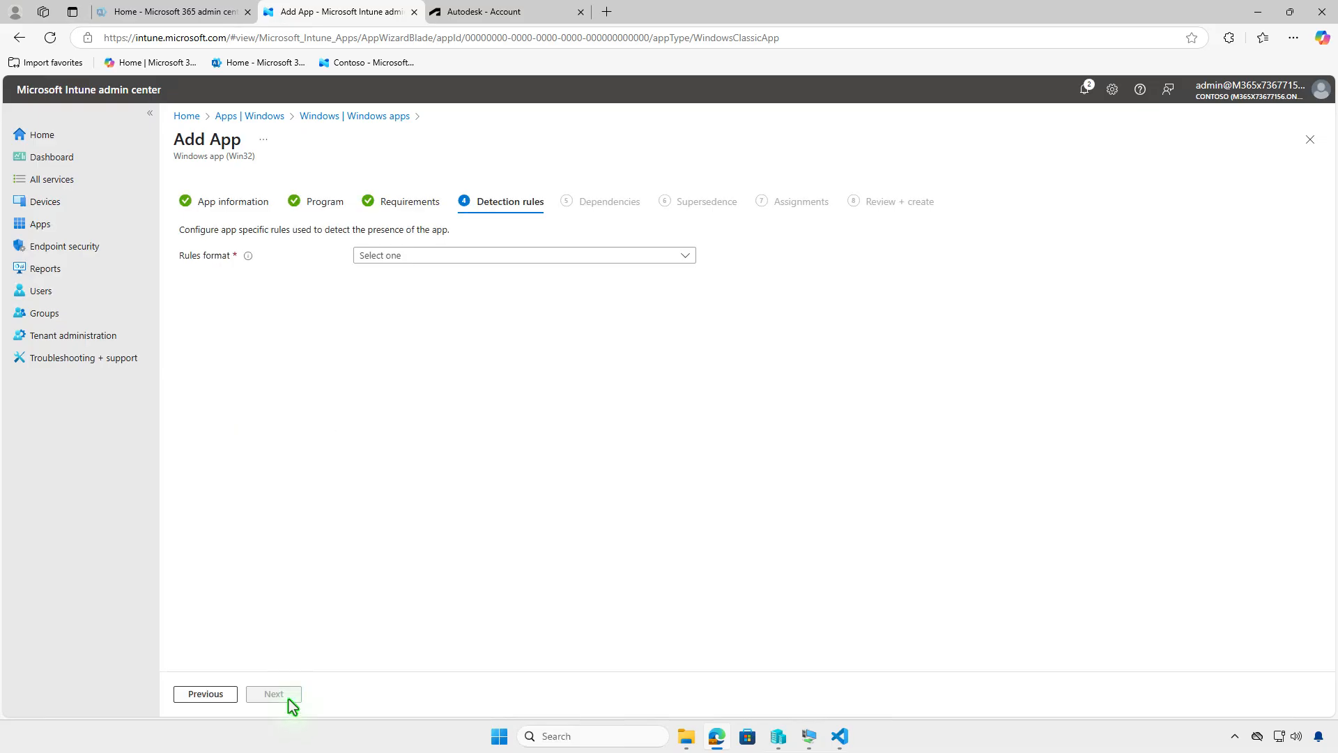
Step: Choose to configure detection rules manually and add a new detection rule of type MSI
click(581, 258)
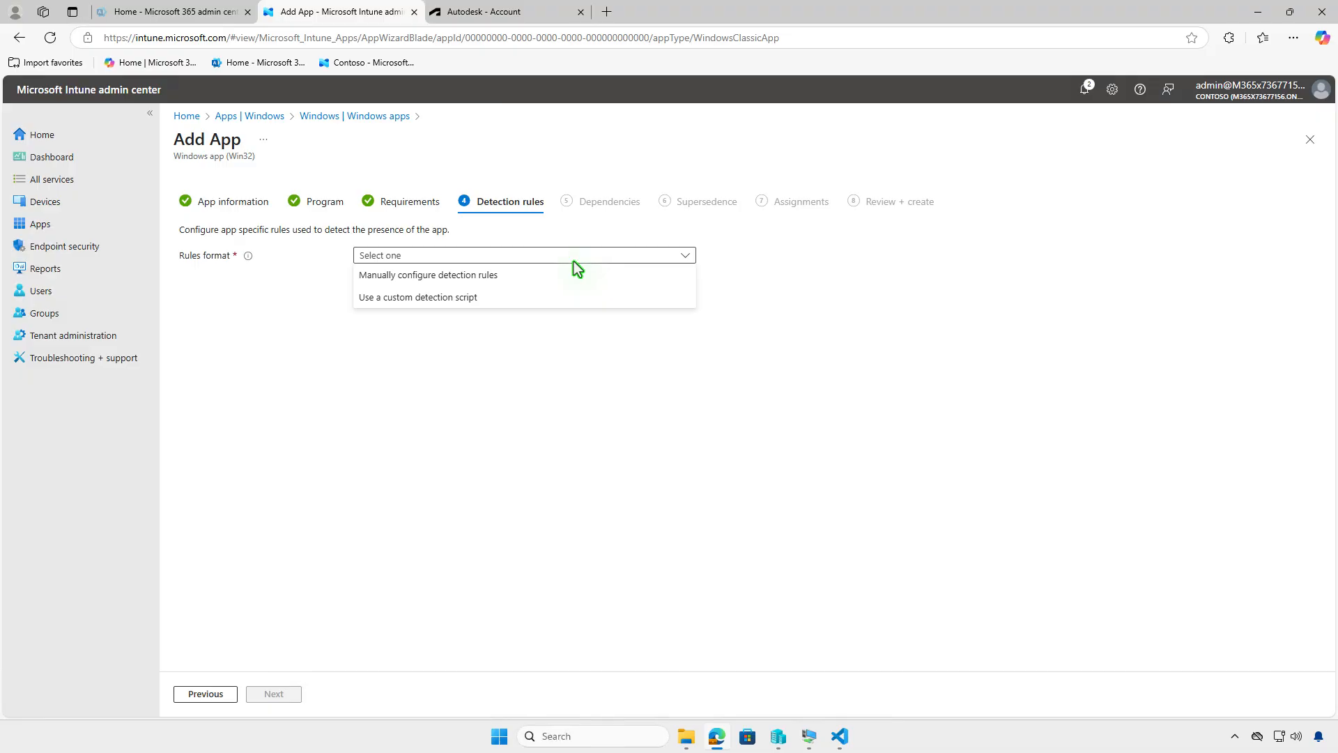
click(547, 276)
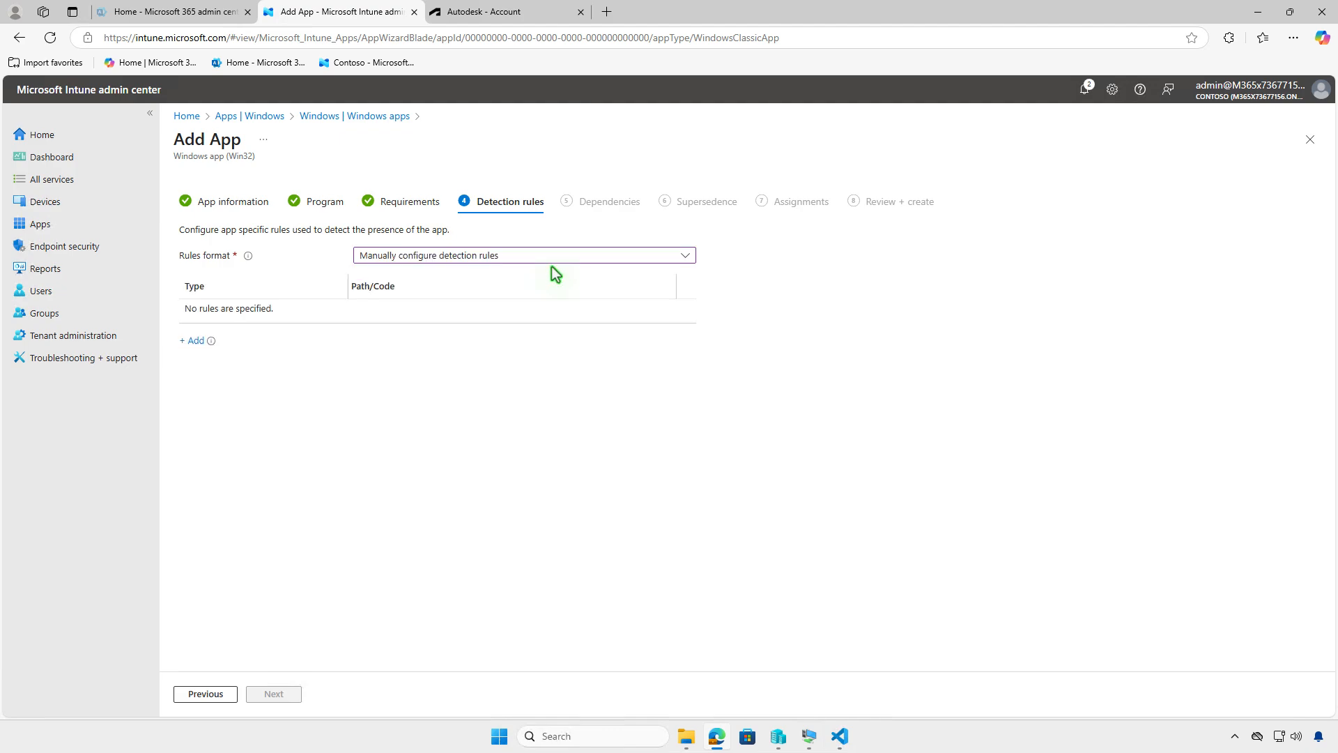
click(196, 343)
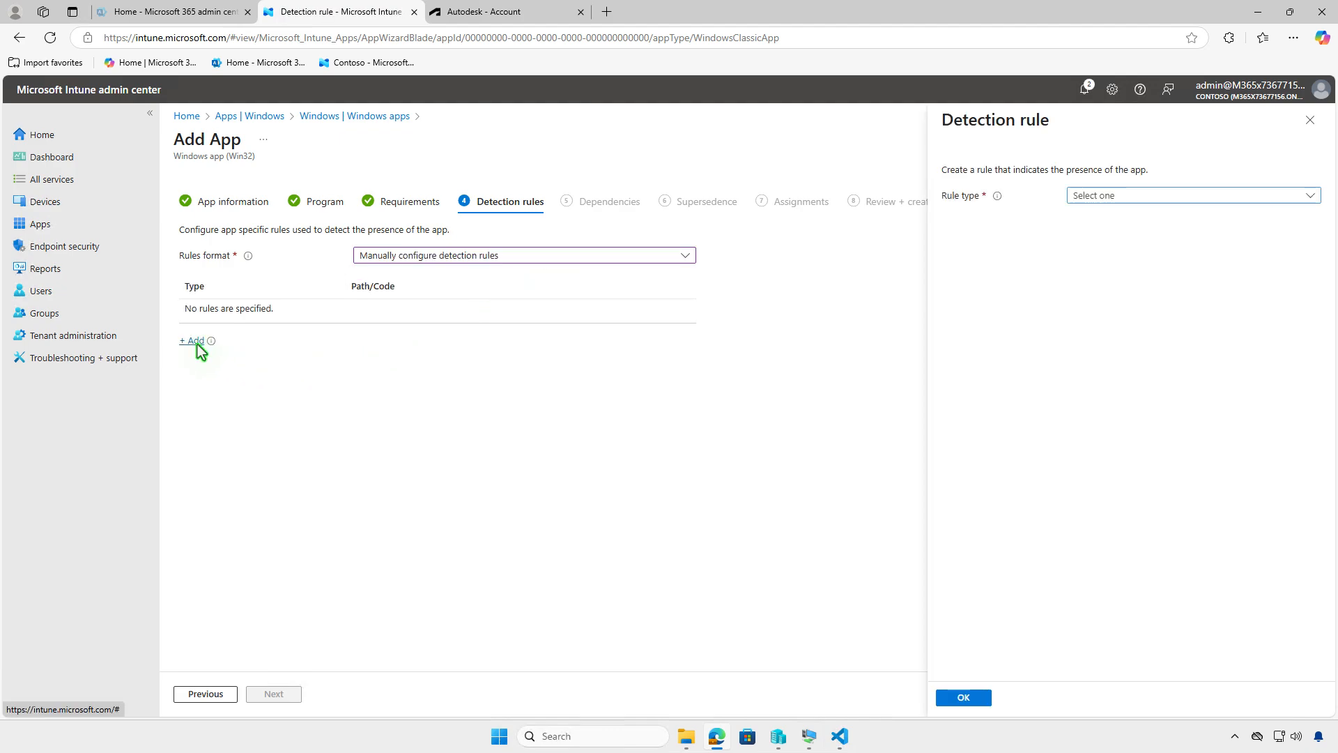
click(1198, 189)
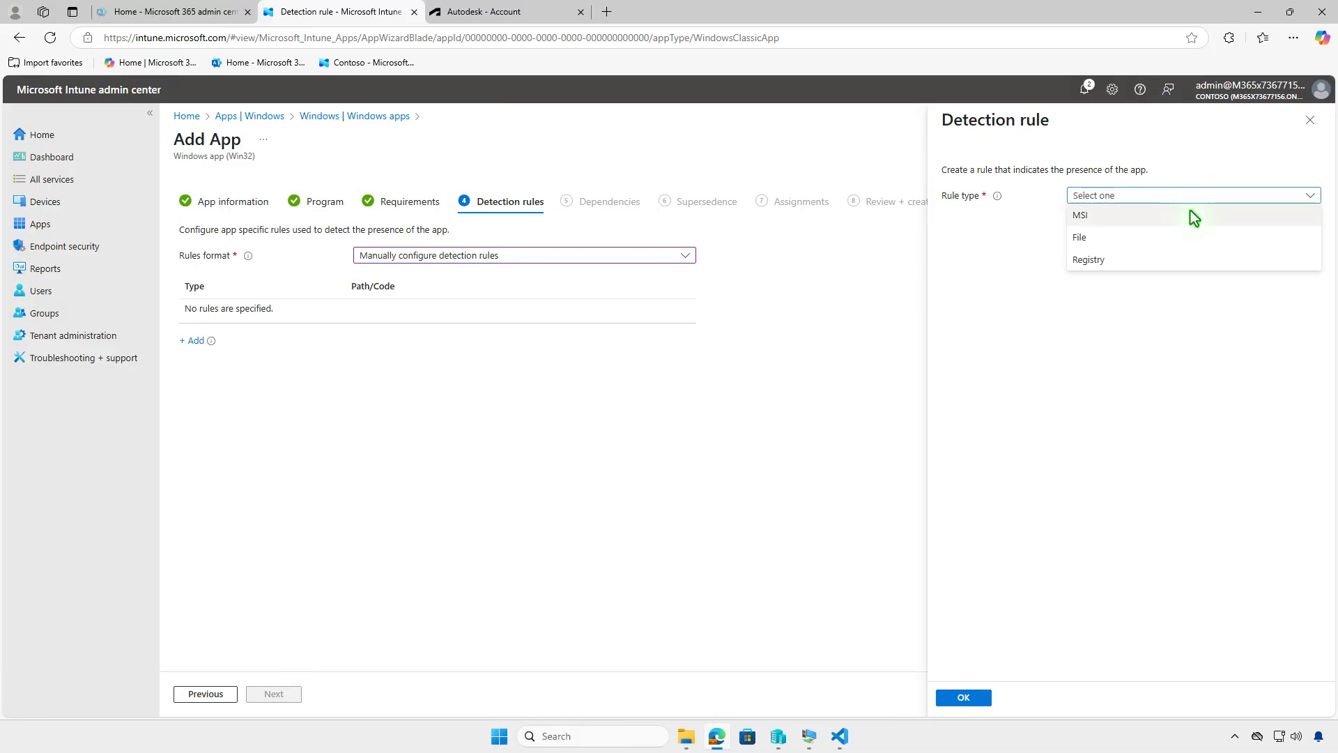
click(1190, 212)
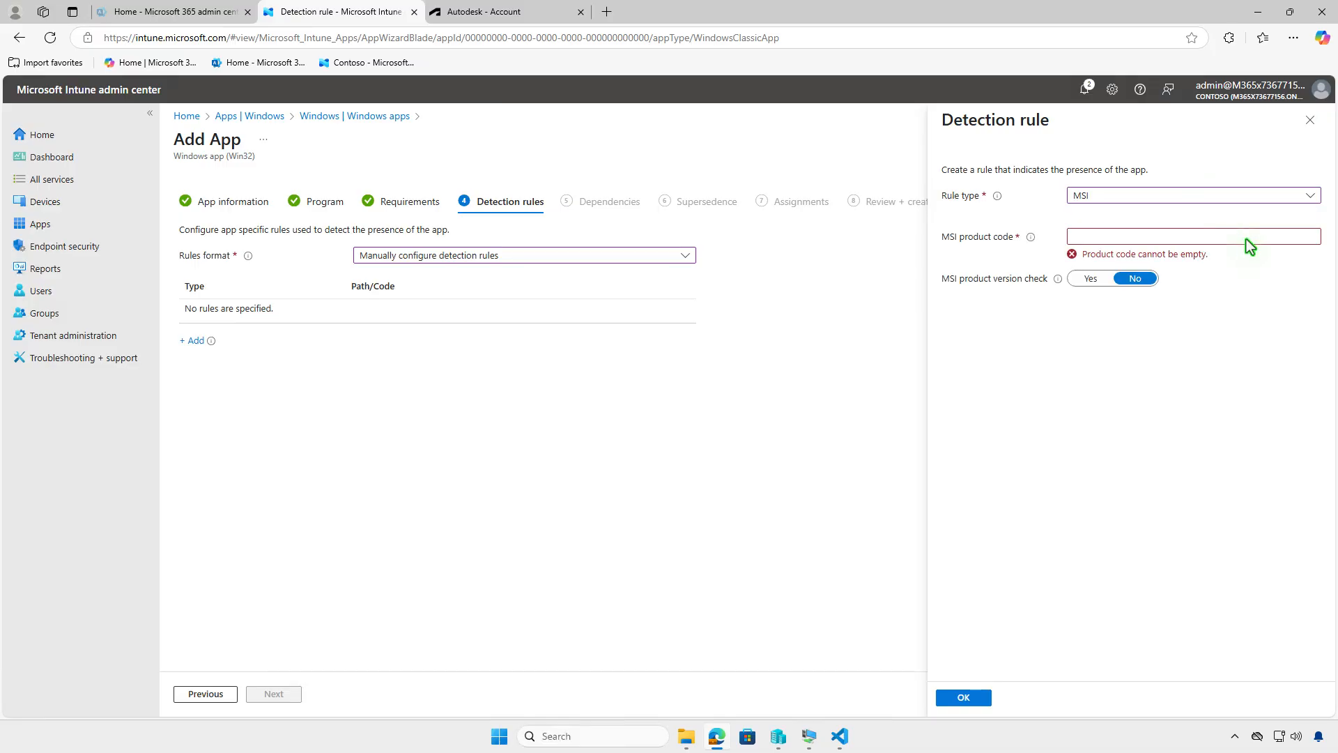
Step: Copy the productCode GUID from the MsiSearch line in setup.xml without its braces
click(839, 735)
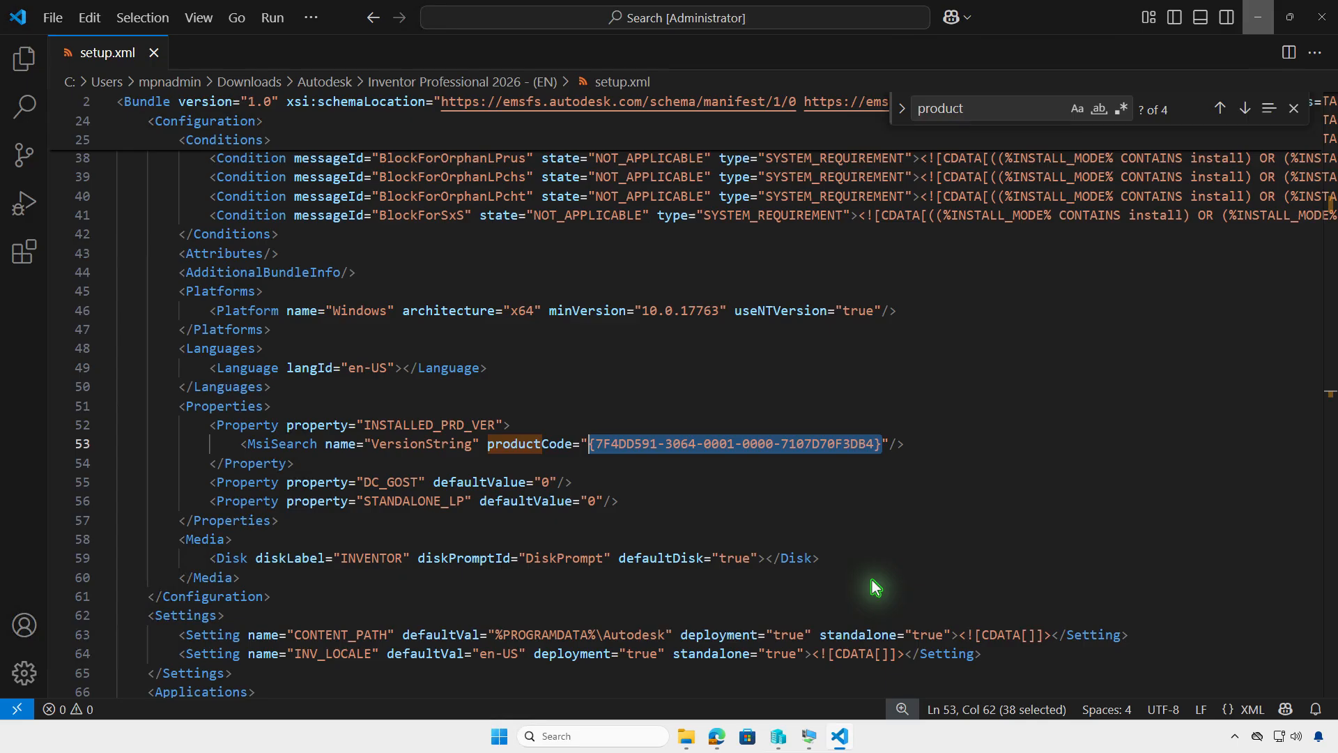
click(867, 457)
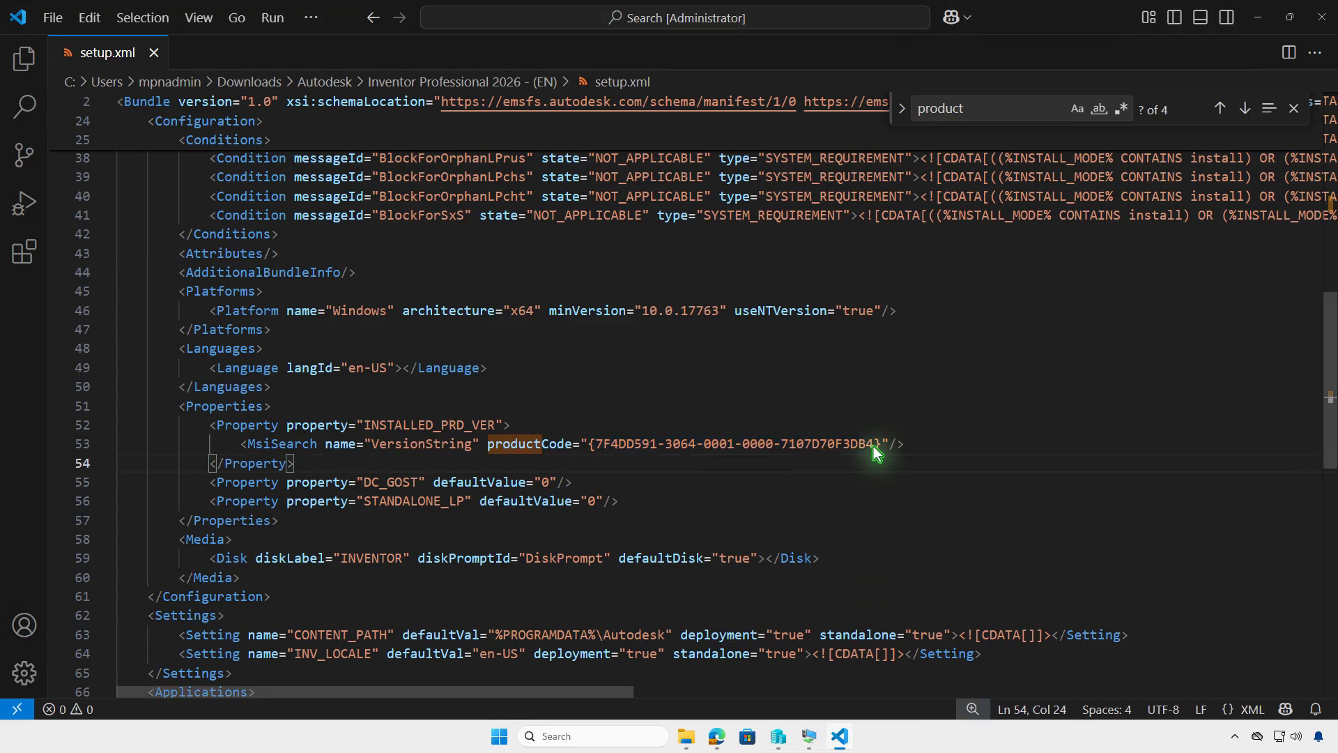
drag(871, 448, 597, 445)
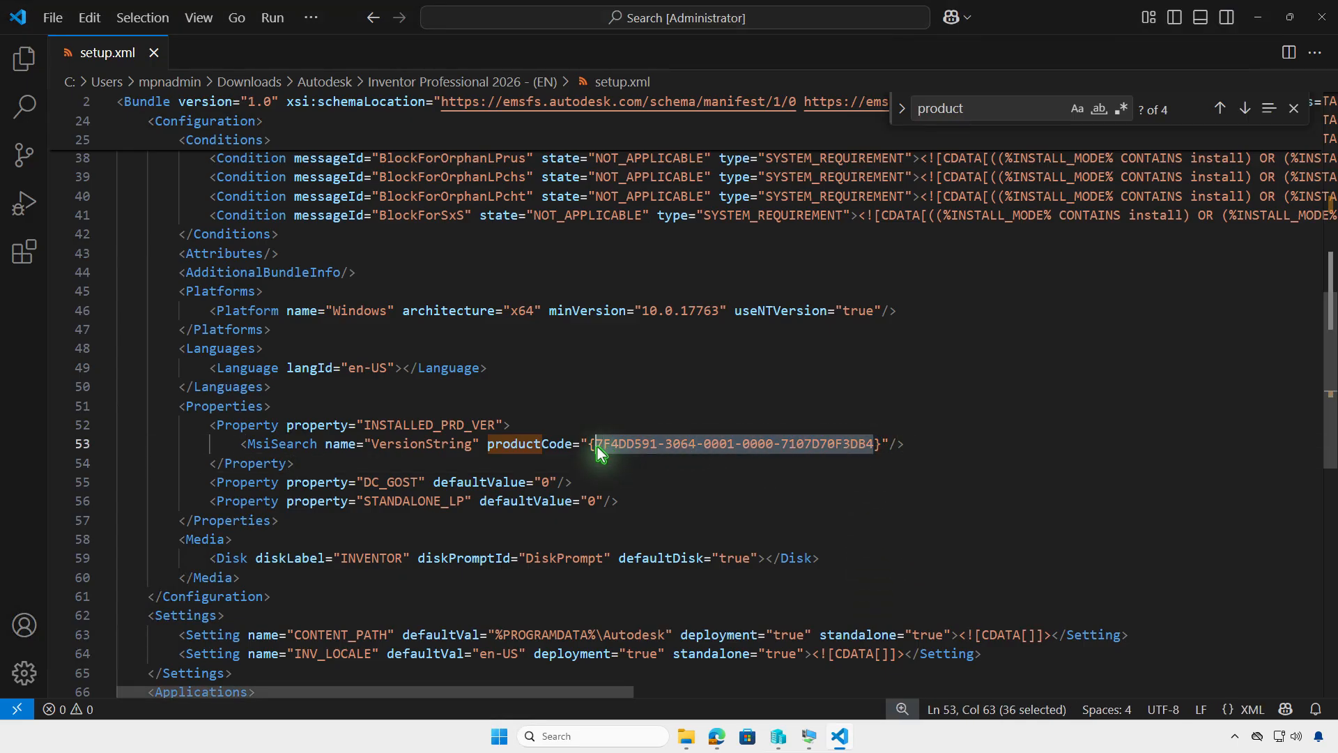
right_click(624, 446)
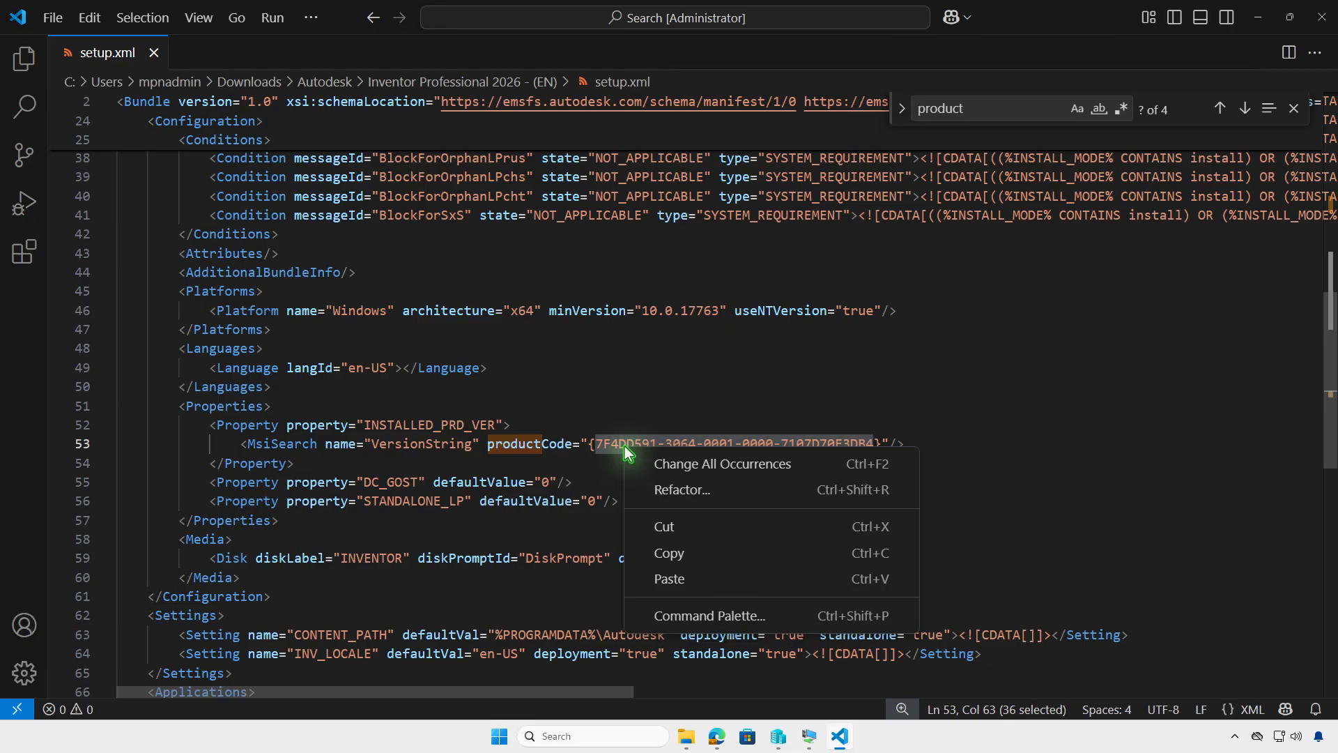
click(716, 547)
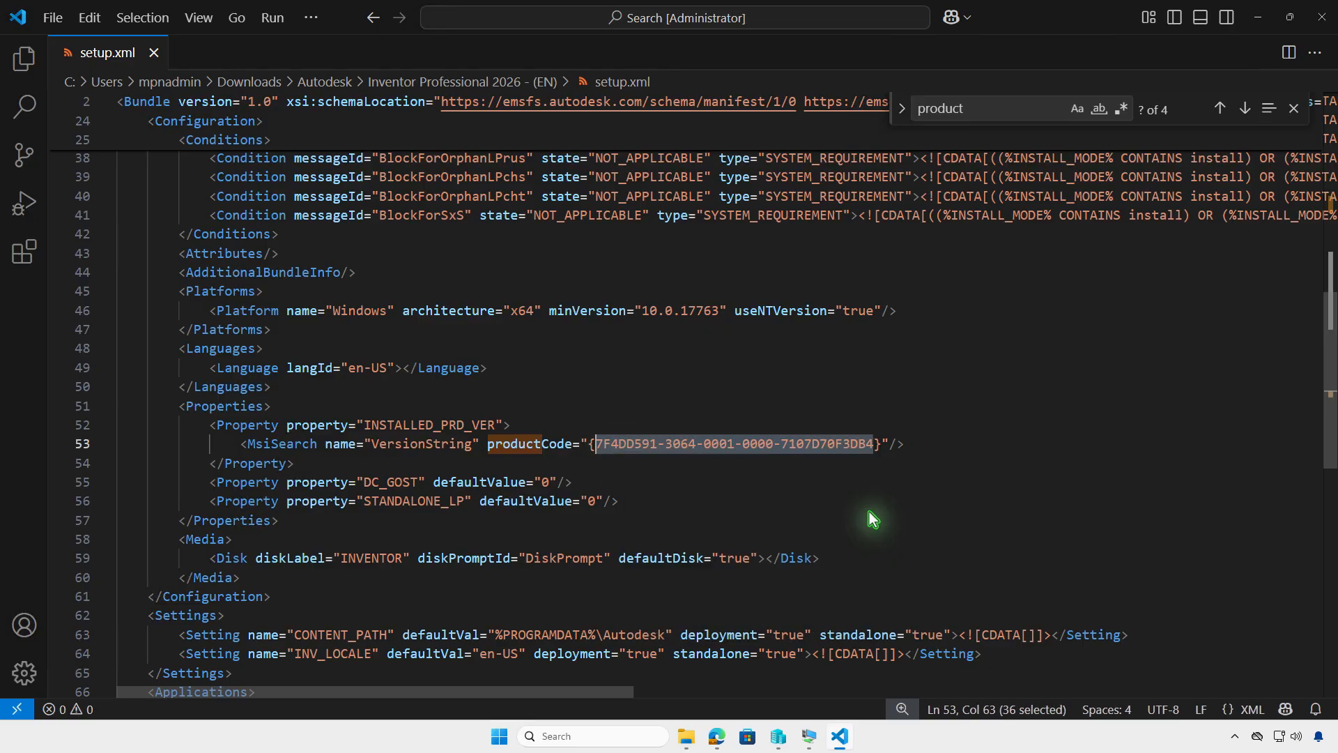
click(1258, 17)
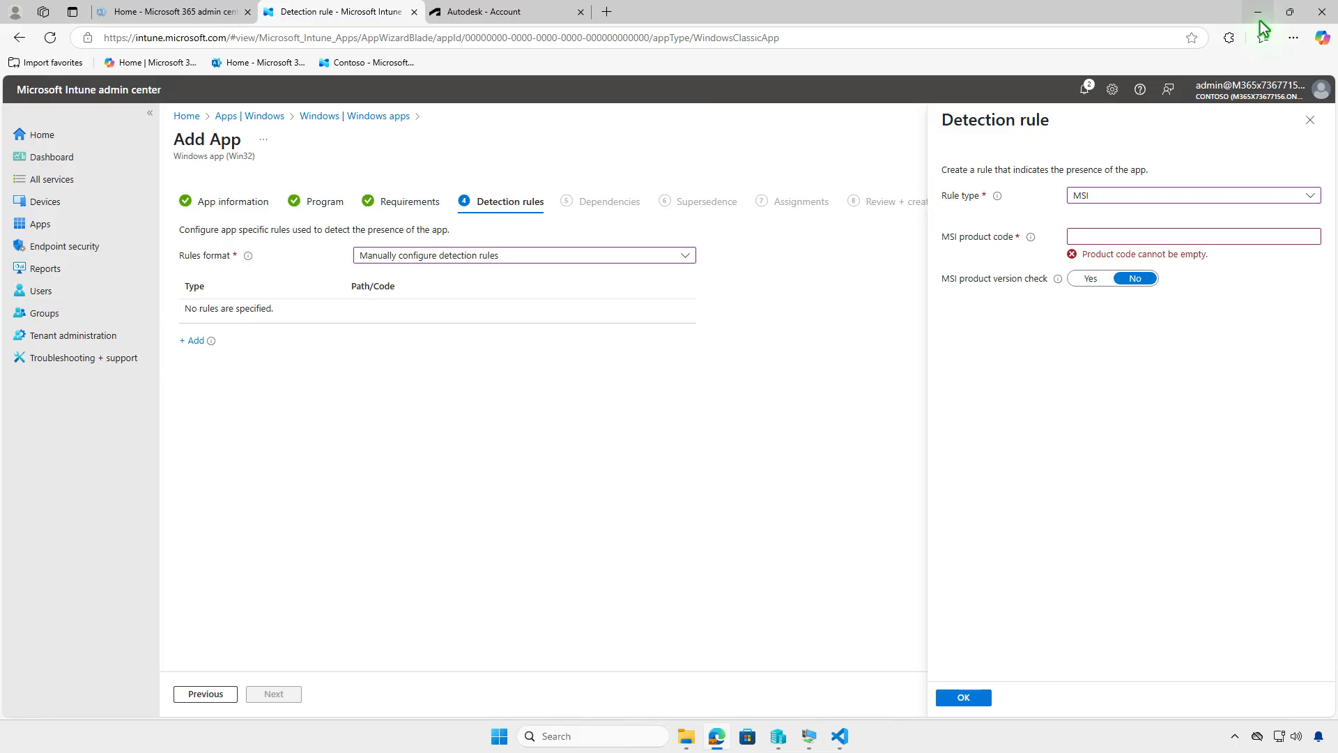
Step: Paste the copied GUID as the MSI product code and save the detection rule
click(1279, 237)
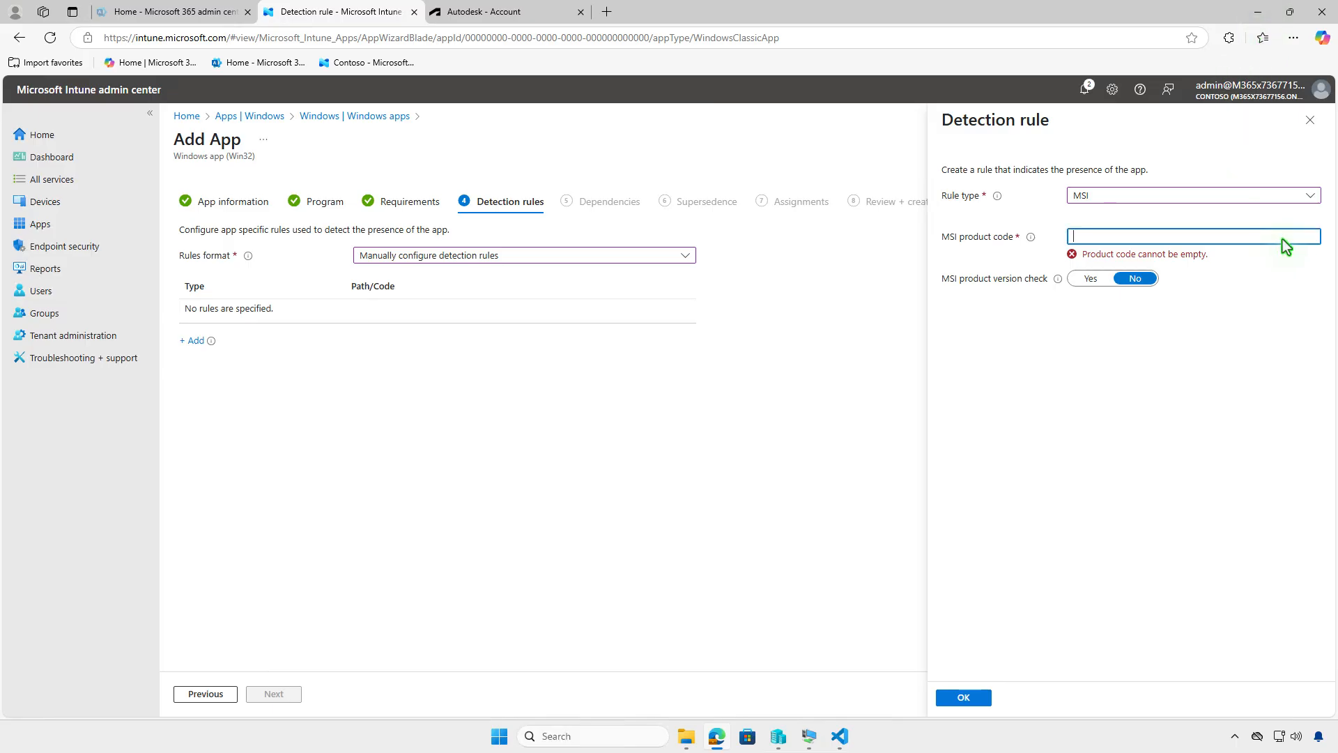
key(ctrl+v)
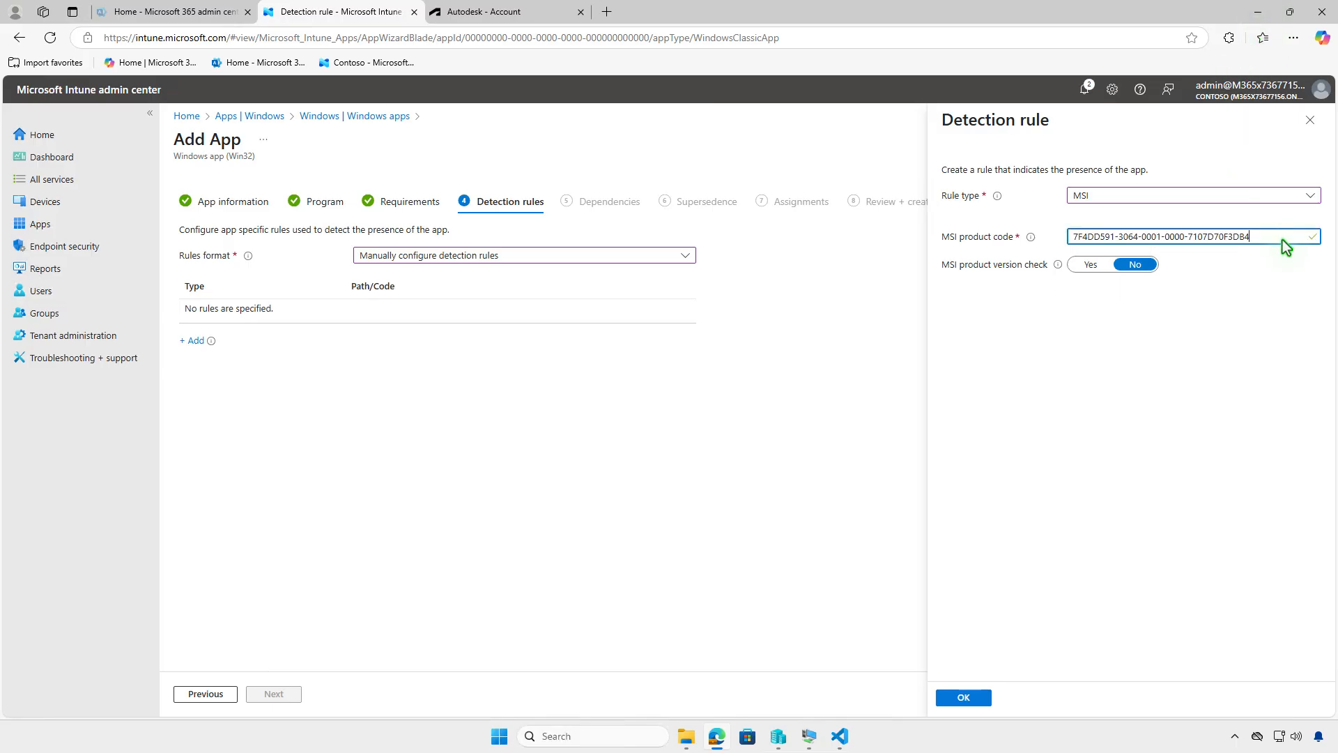
click(984, 697)
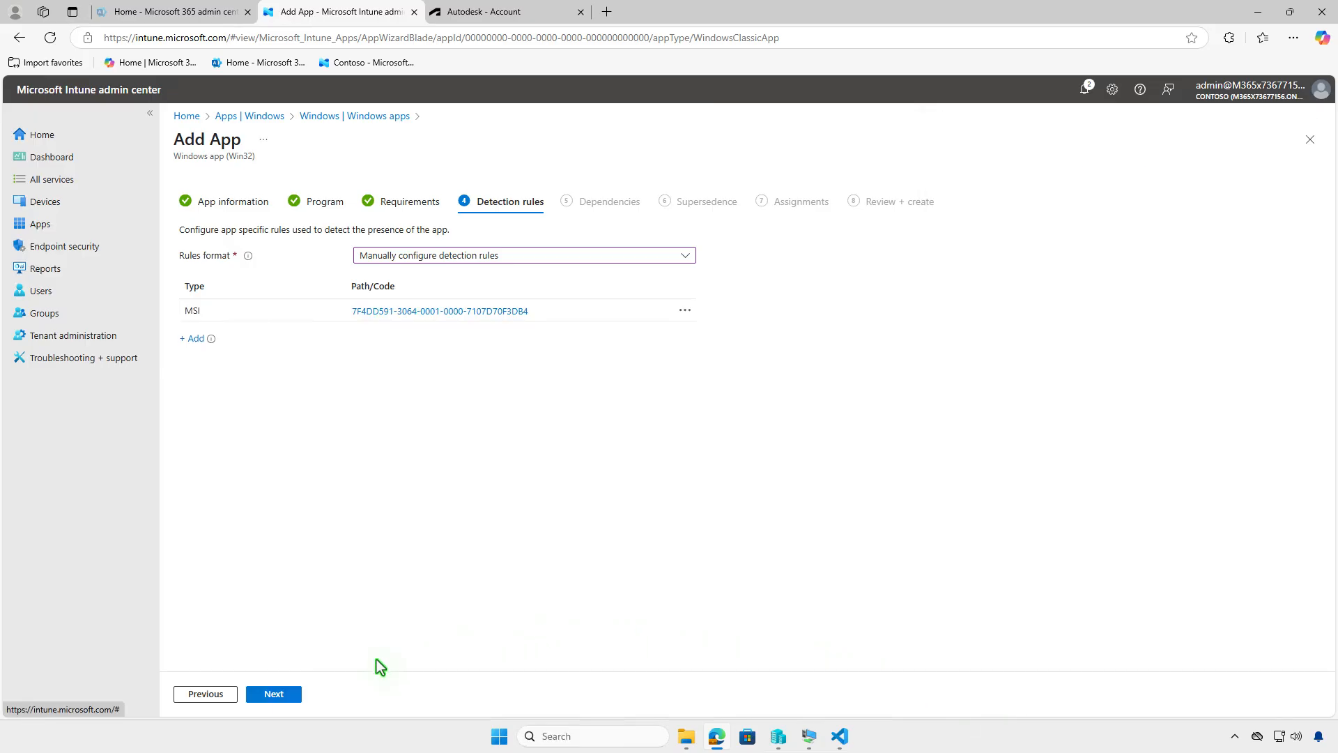
Step: Continue past Detection rules, Dependencies and Supersedence without changes to reach Assignments
click(273, 694)
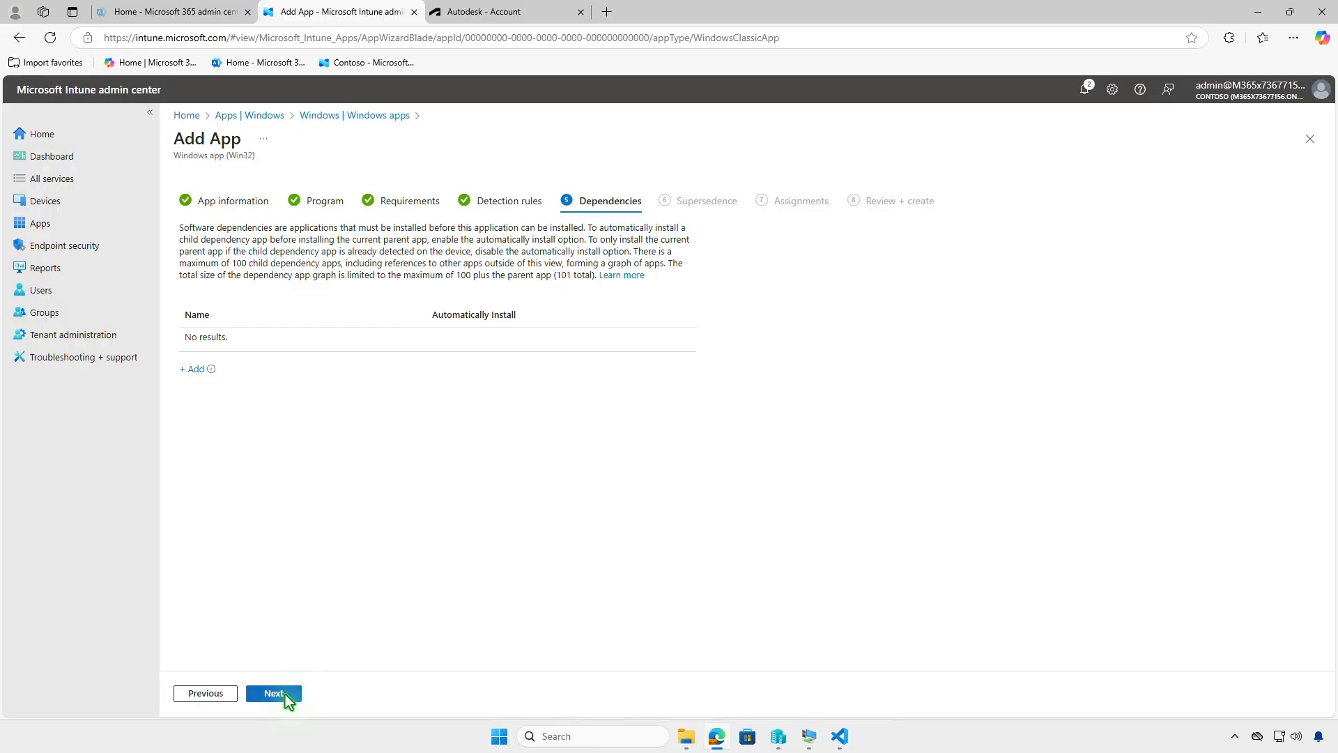
click(273, 694)
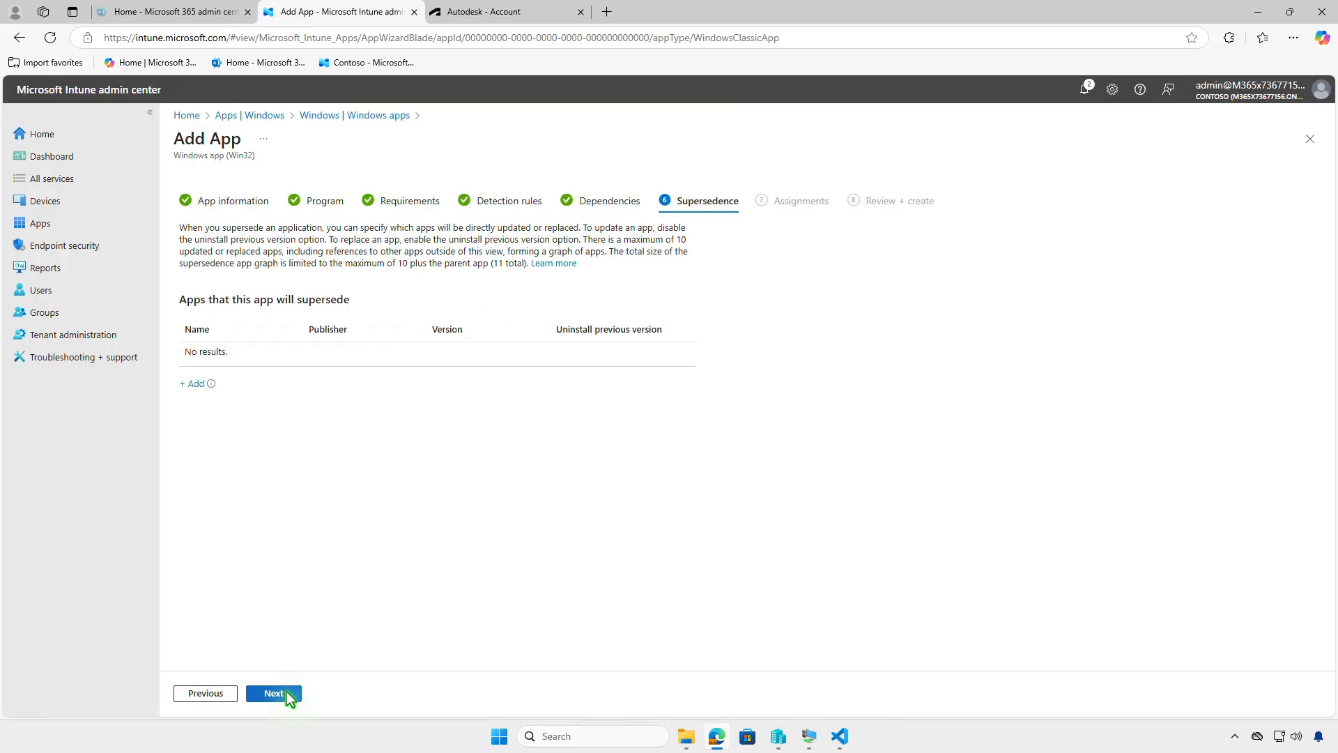
click(287, 692)
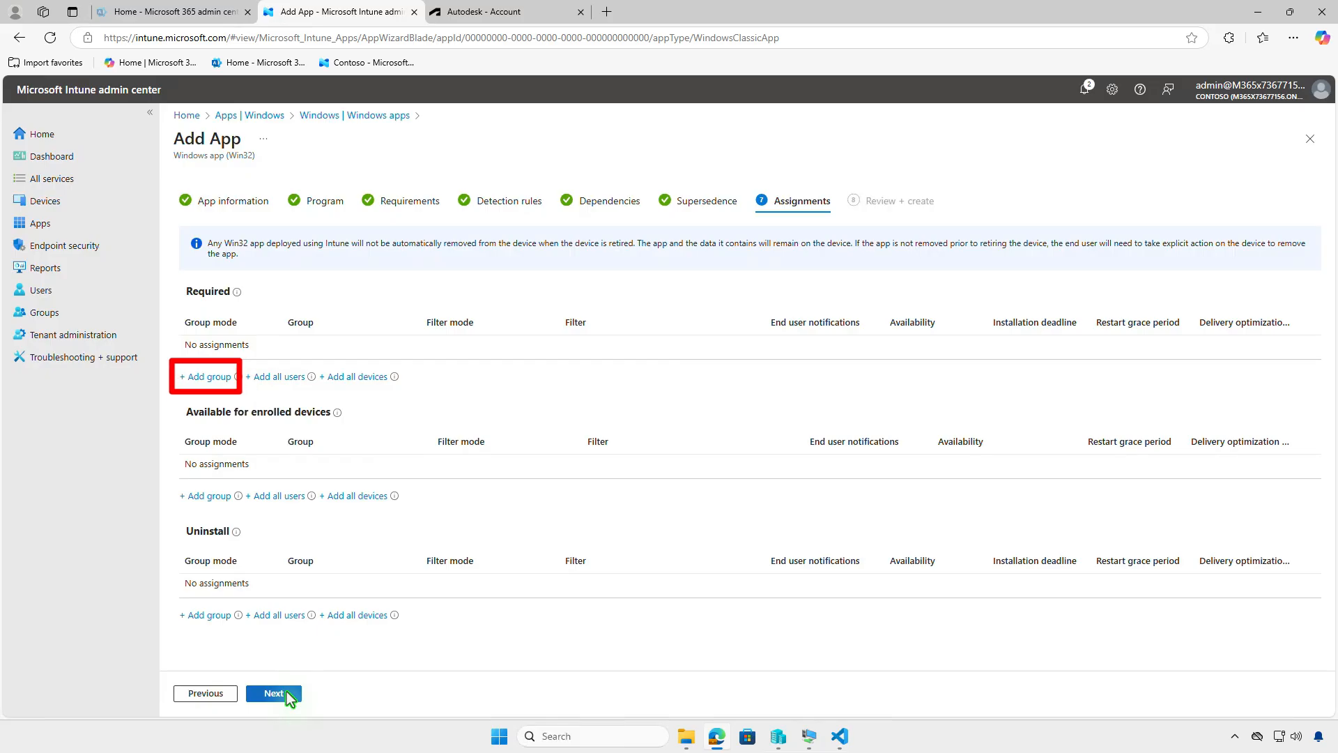
Step: Add the Test_Devices group as a Required assignment and review its default assignment settings
click(220, 378)
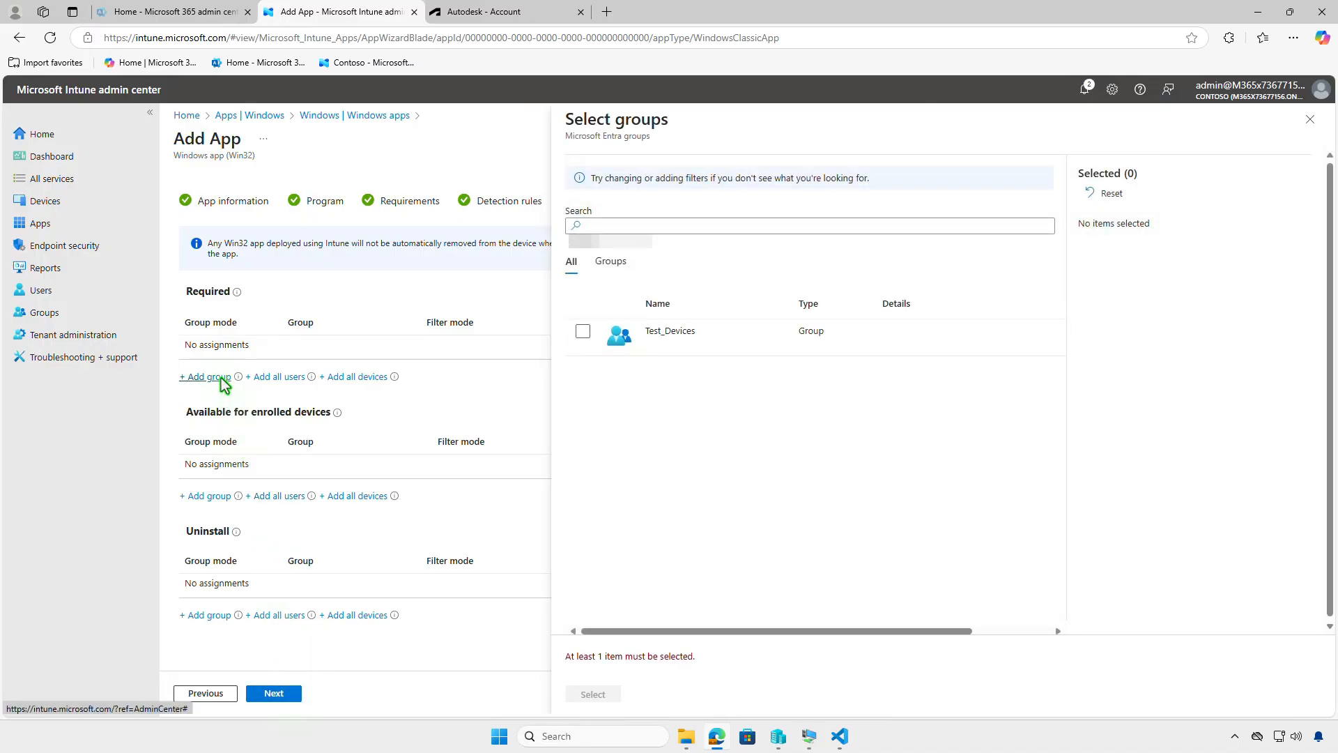
click(583, 332)
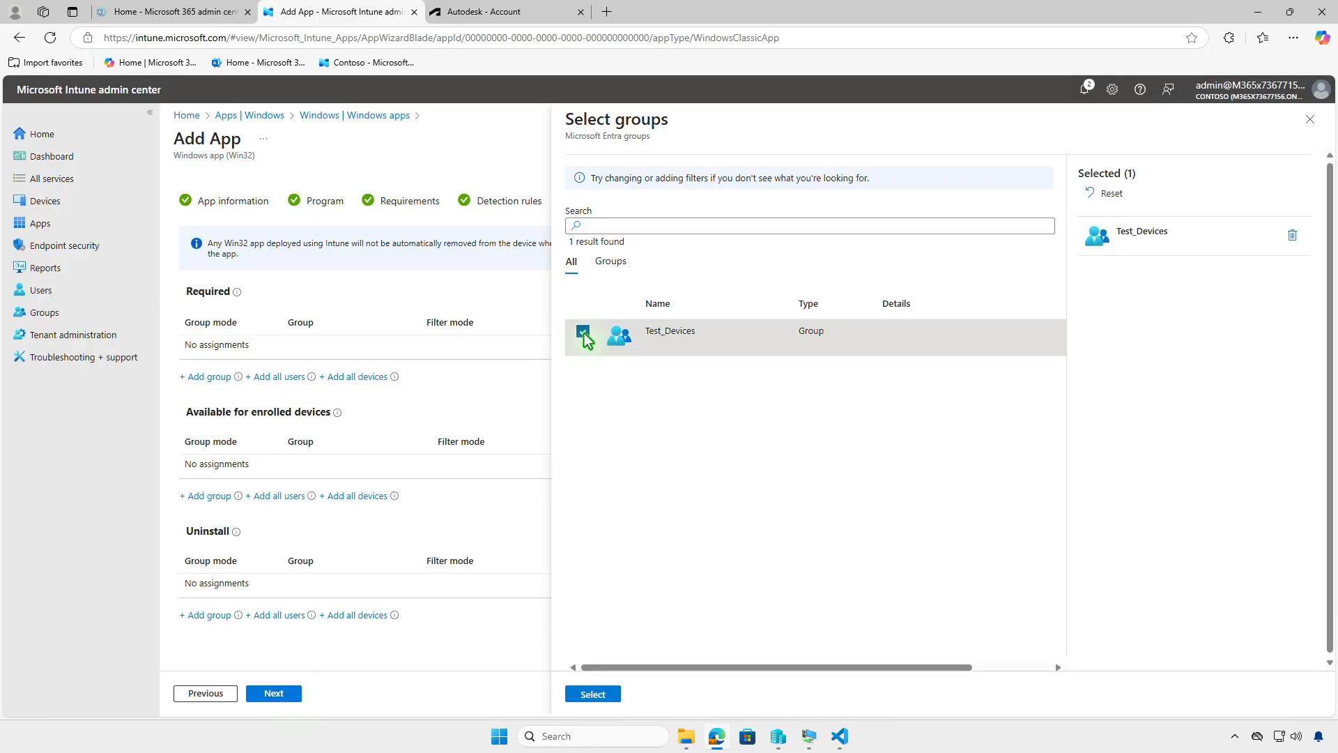
click(598, 694)
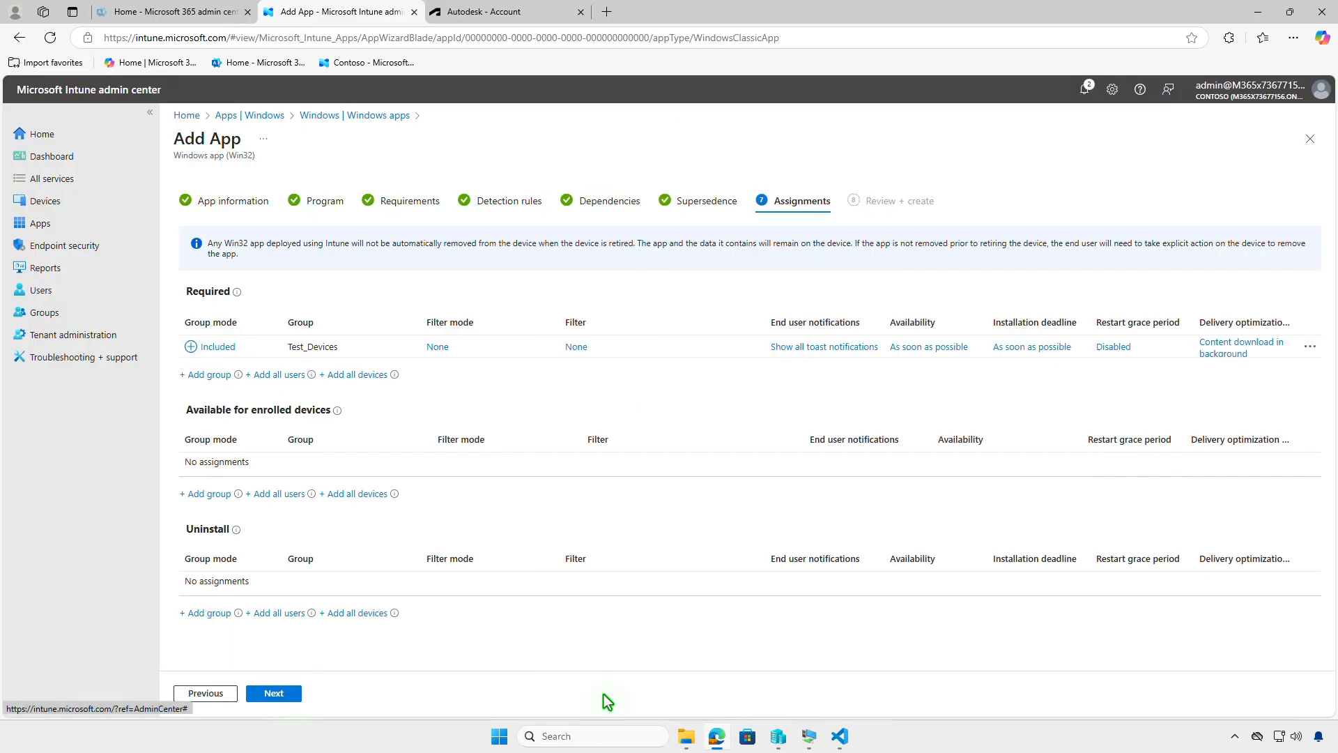
click(809, 348)
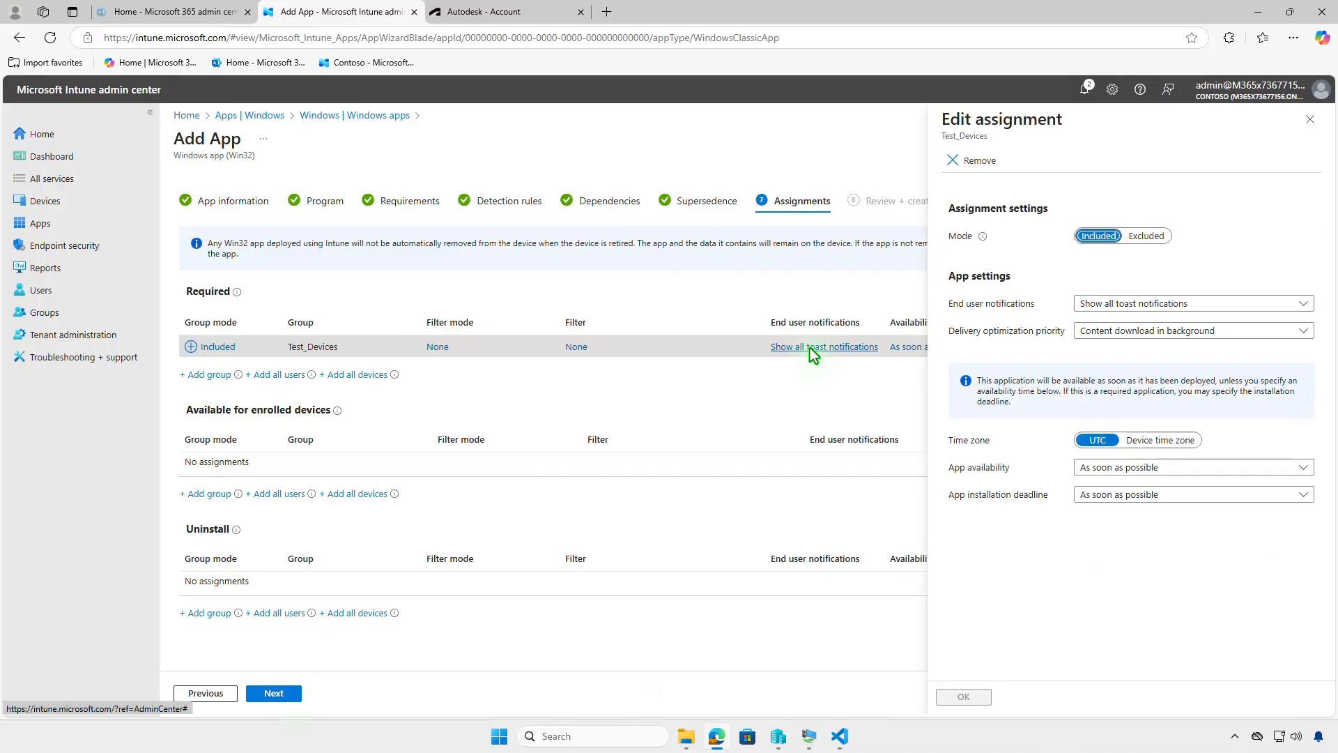
click(1308, 121)
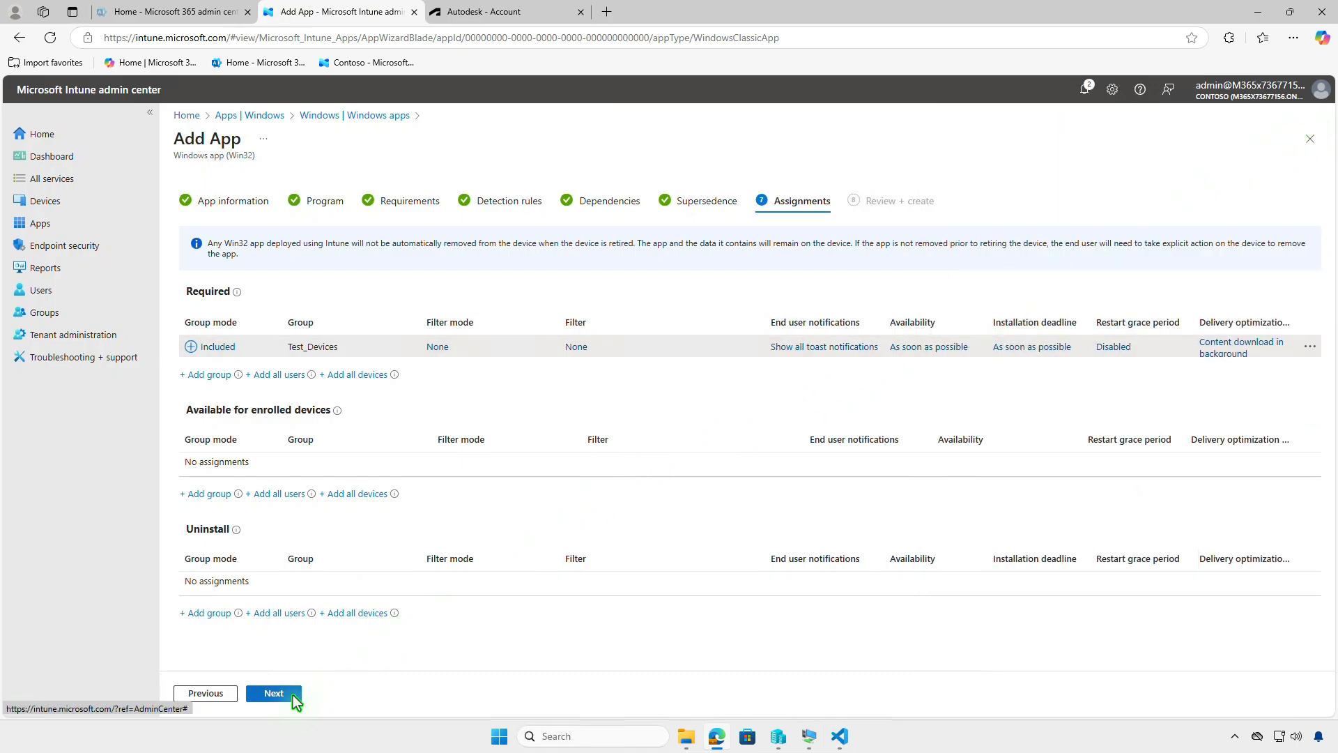
Step: Proceed to Review + create and create the Inventor Professional app
click(292, 694)
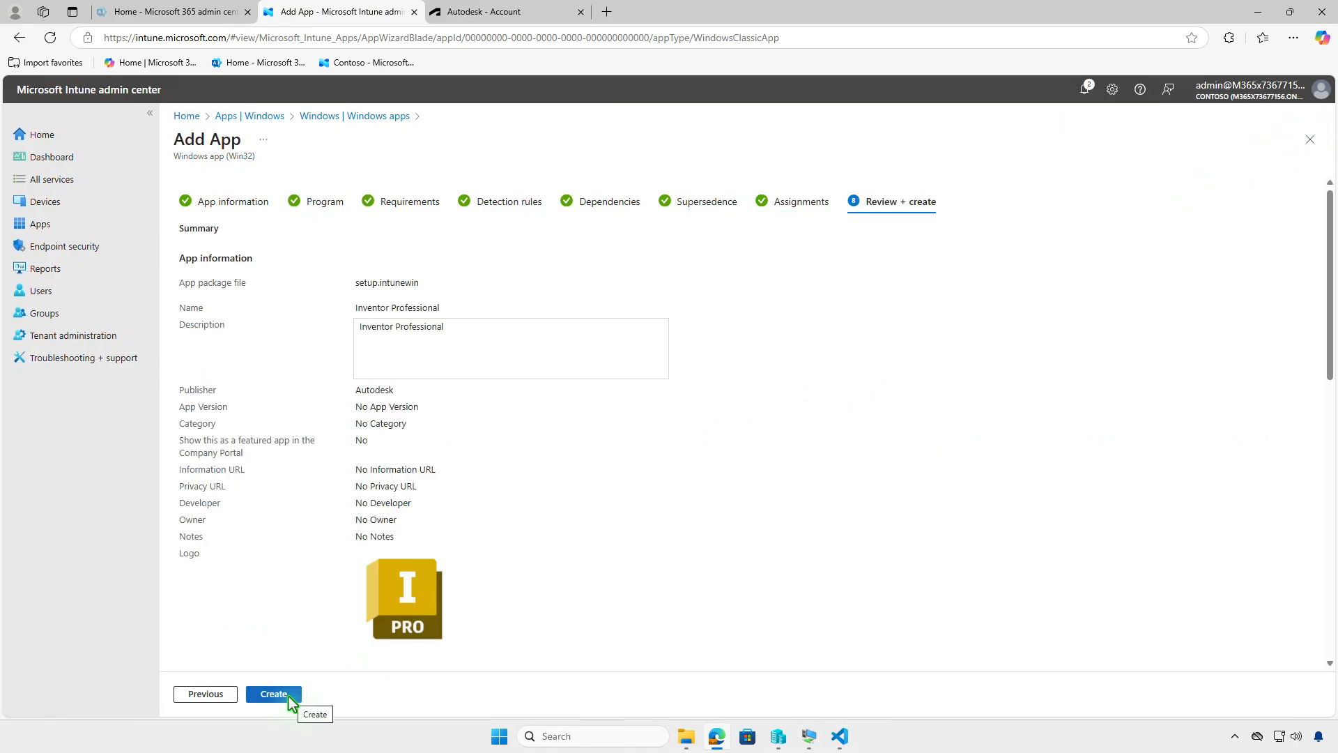
click(288, 695)
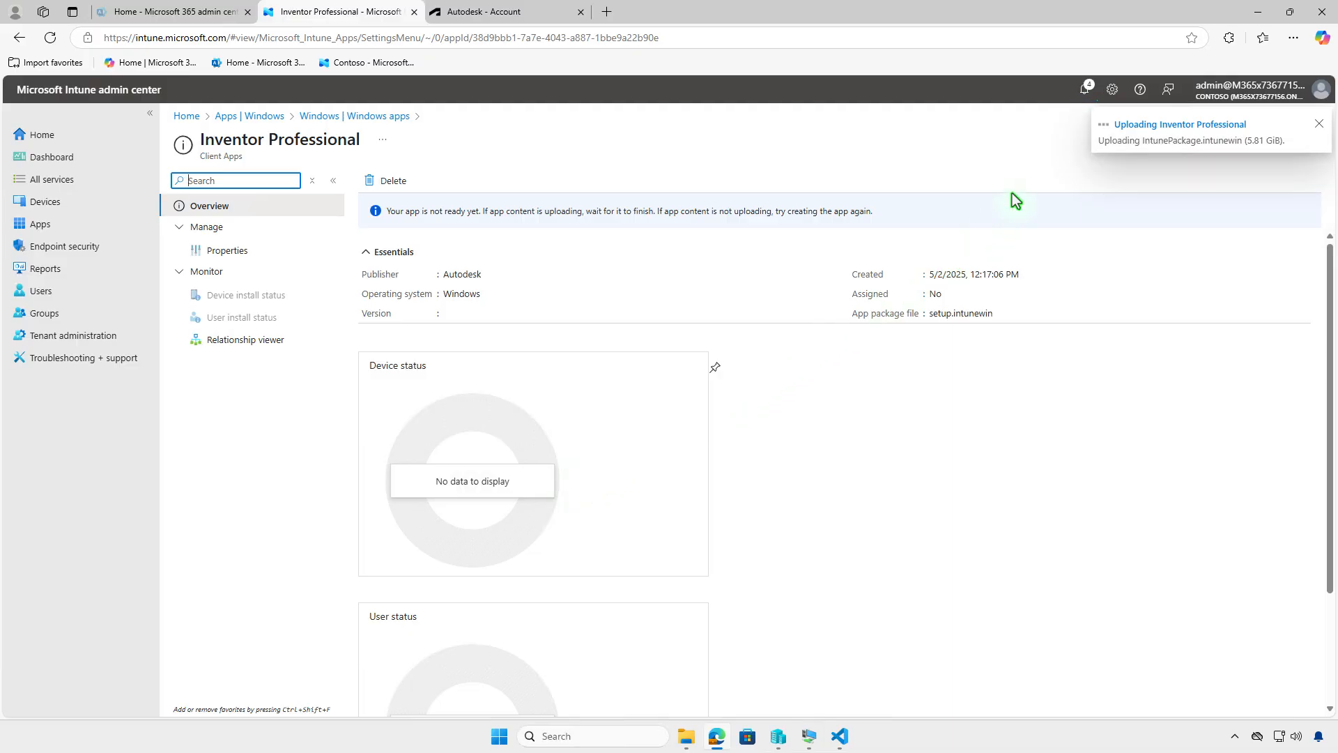
Step: Open the notifications to check the app package upload status, then minimize the browser
click(1084, 91)
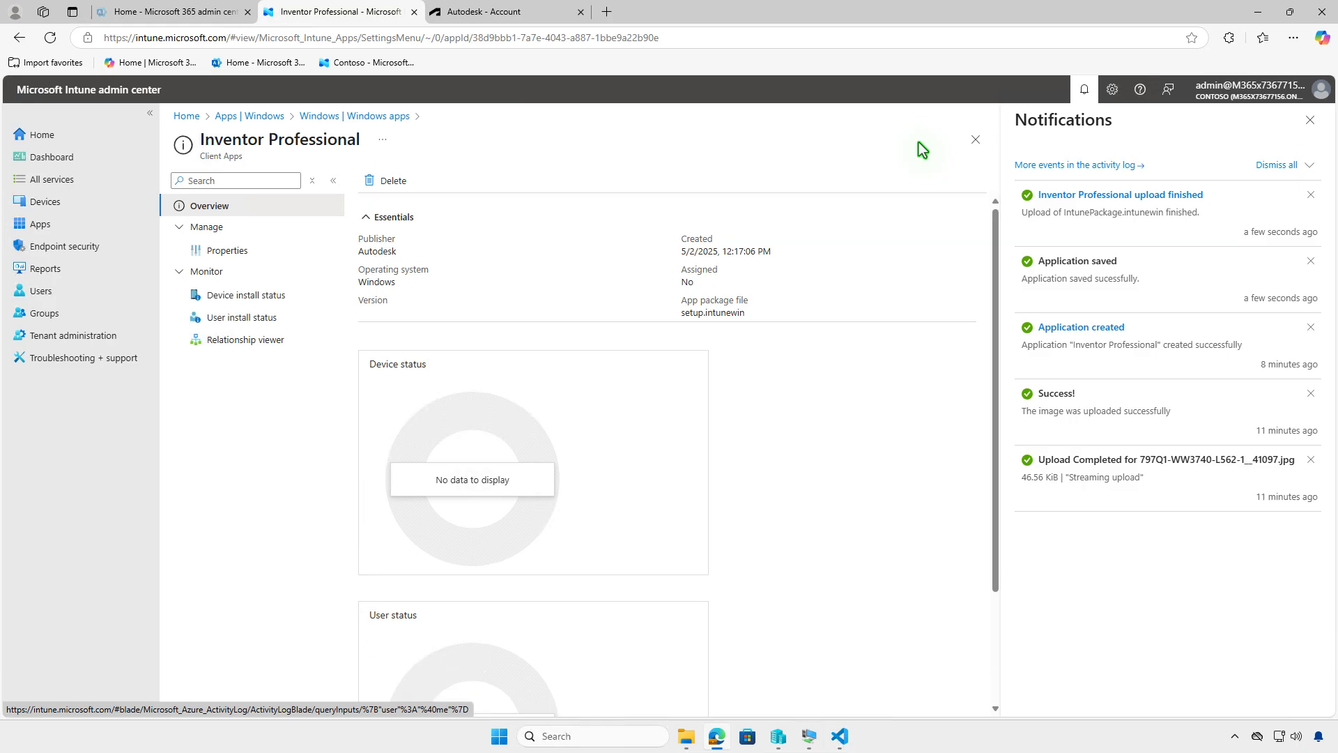
click(1257, 12)
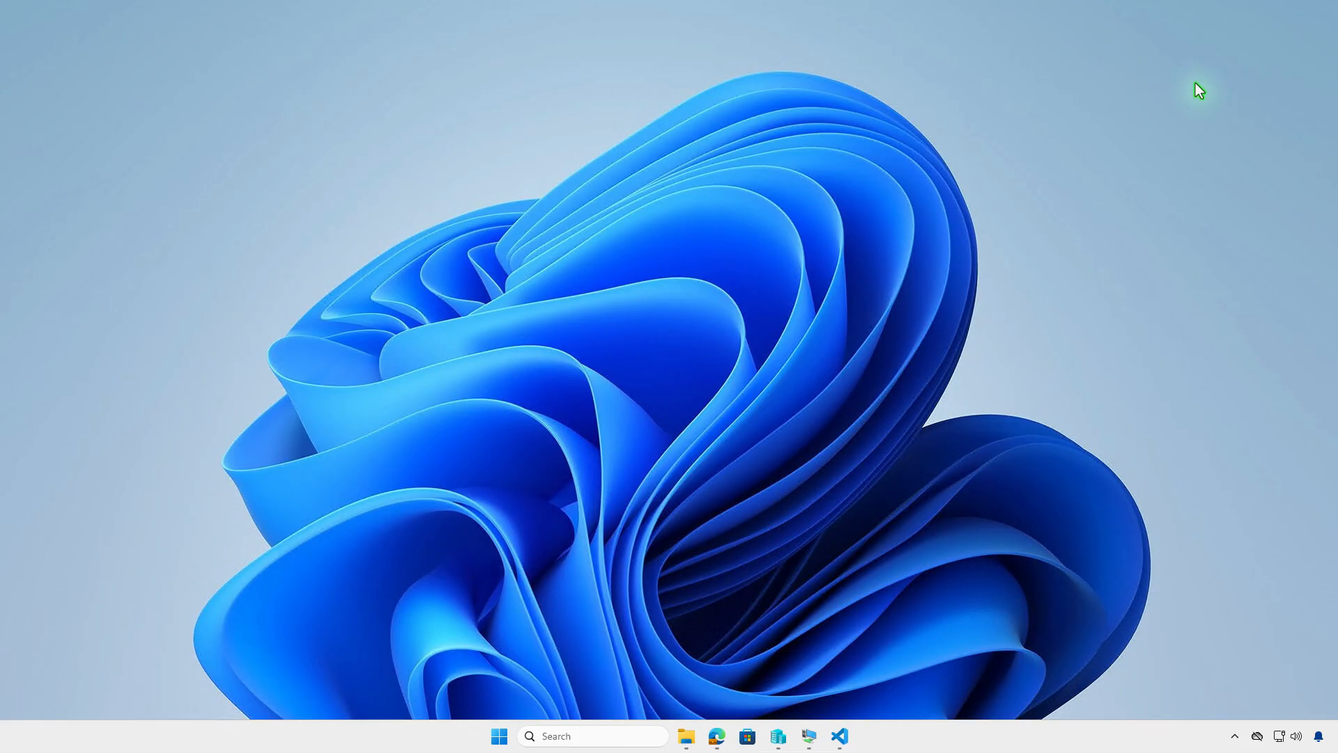
Step: In the Windows 10 test VM, examine the work account's management info and sync status under Access work or school
click(810, 740)
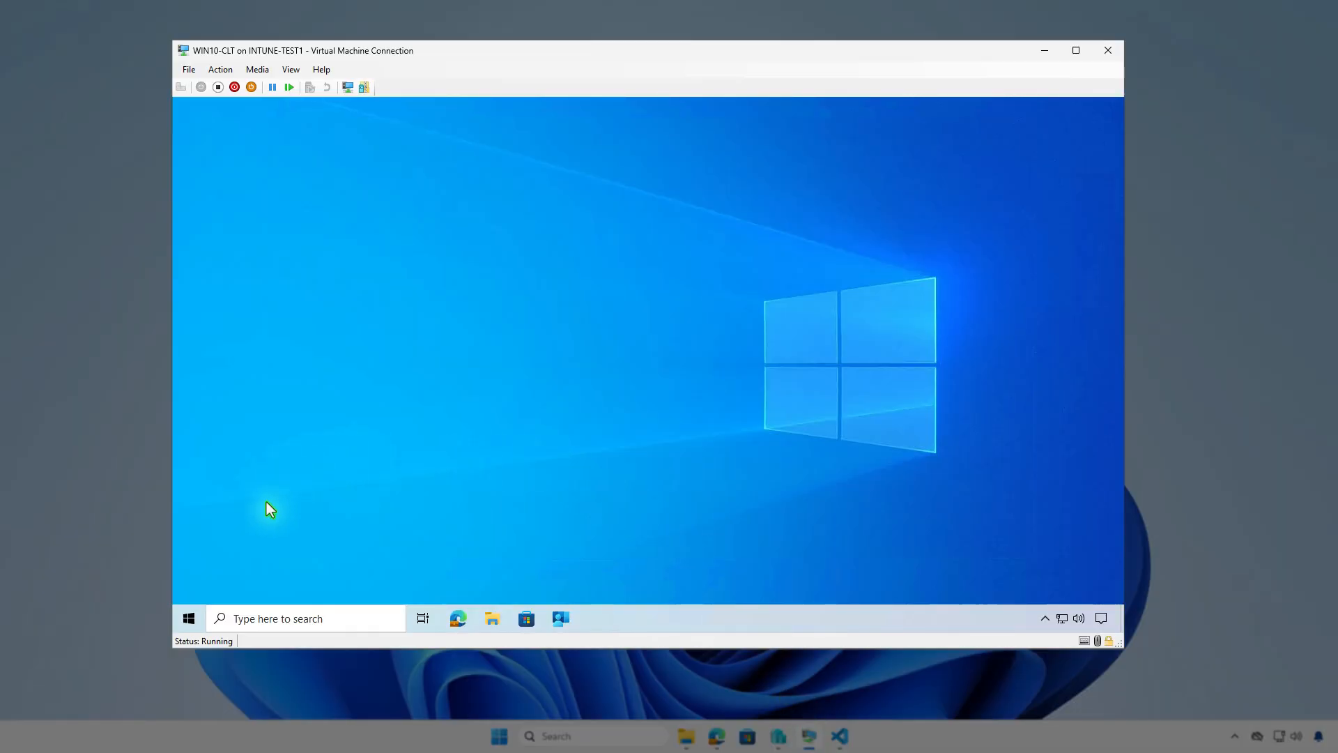
click(189, 619)
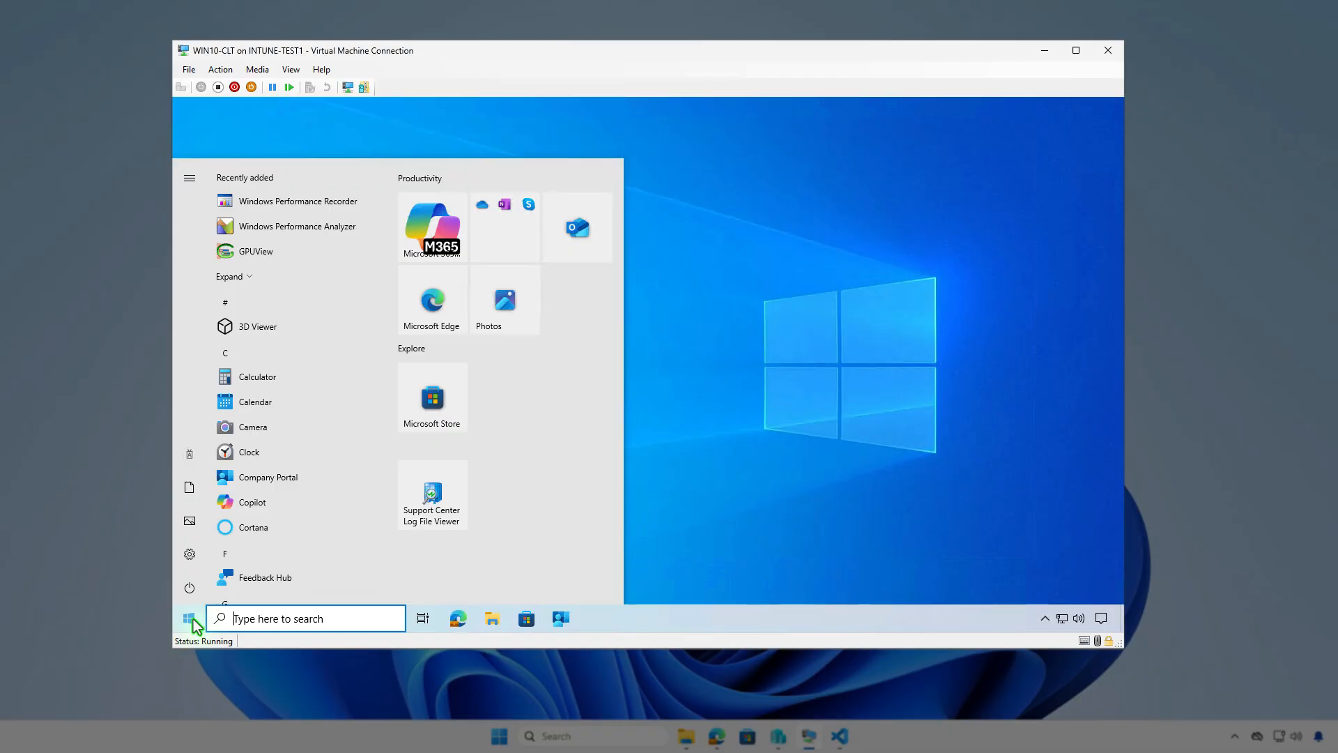
click(194, 457)
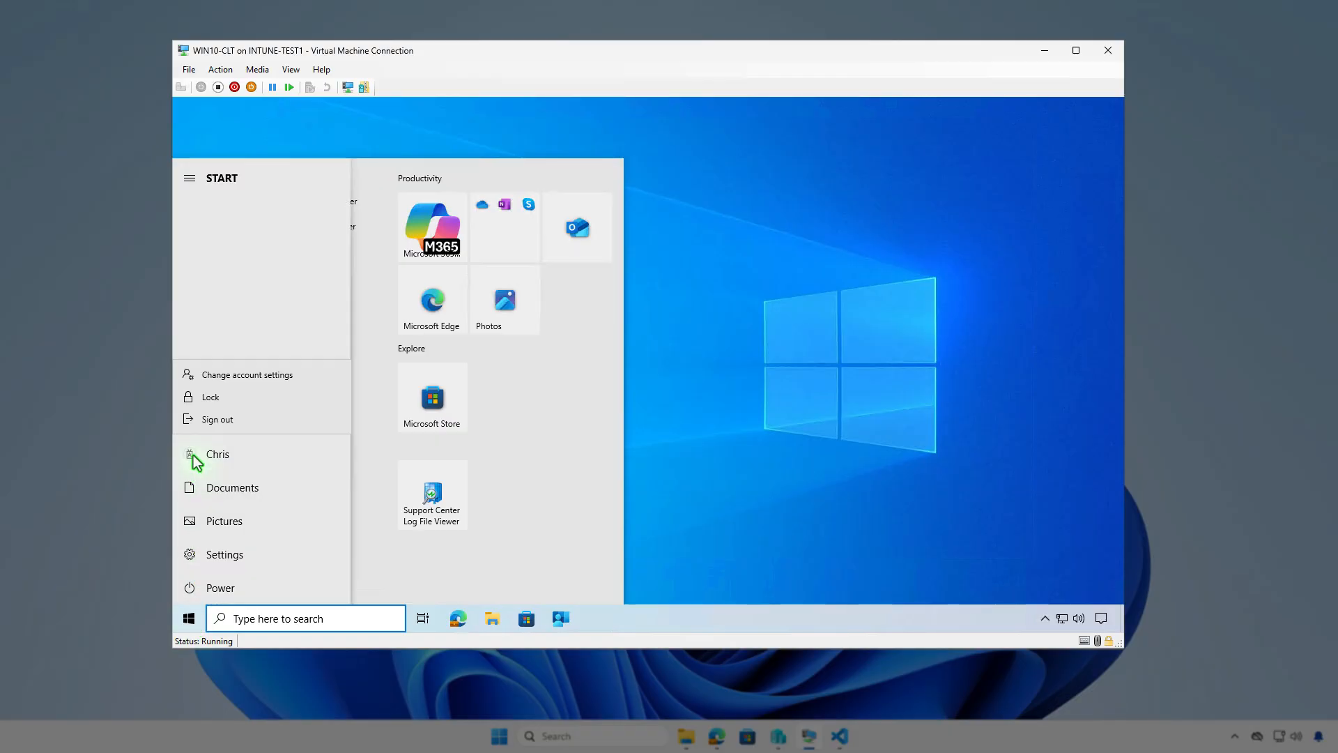
click(291, 374)
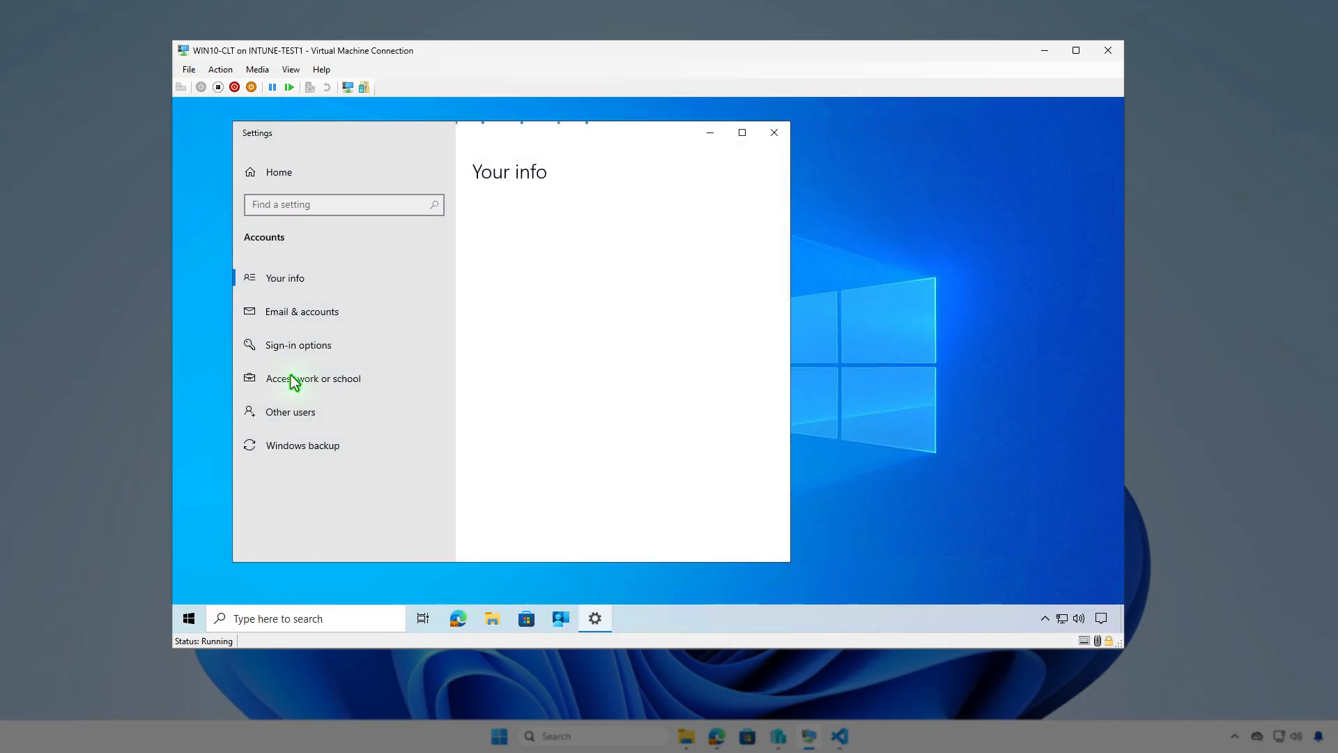
click(382, 382)
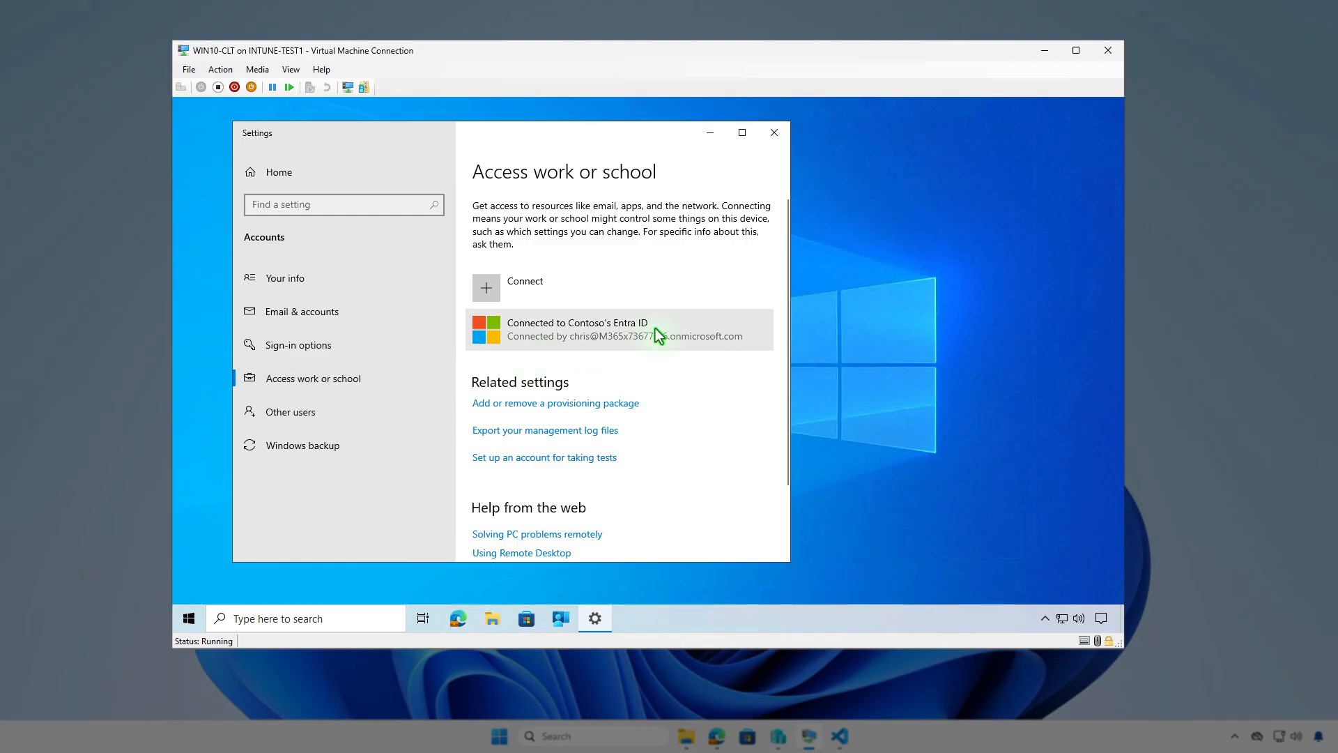
click(658, 335)
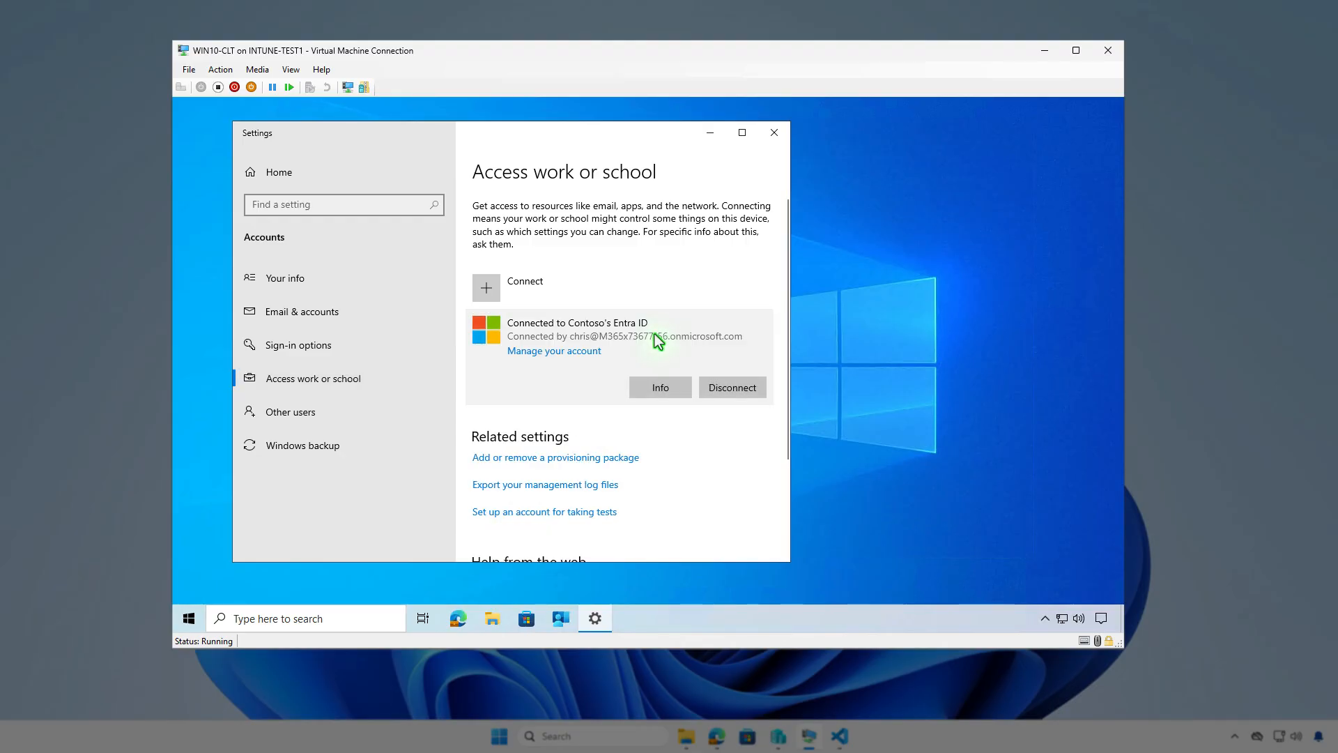
click(659, 387)
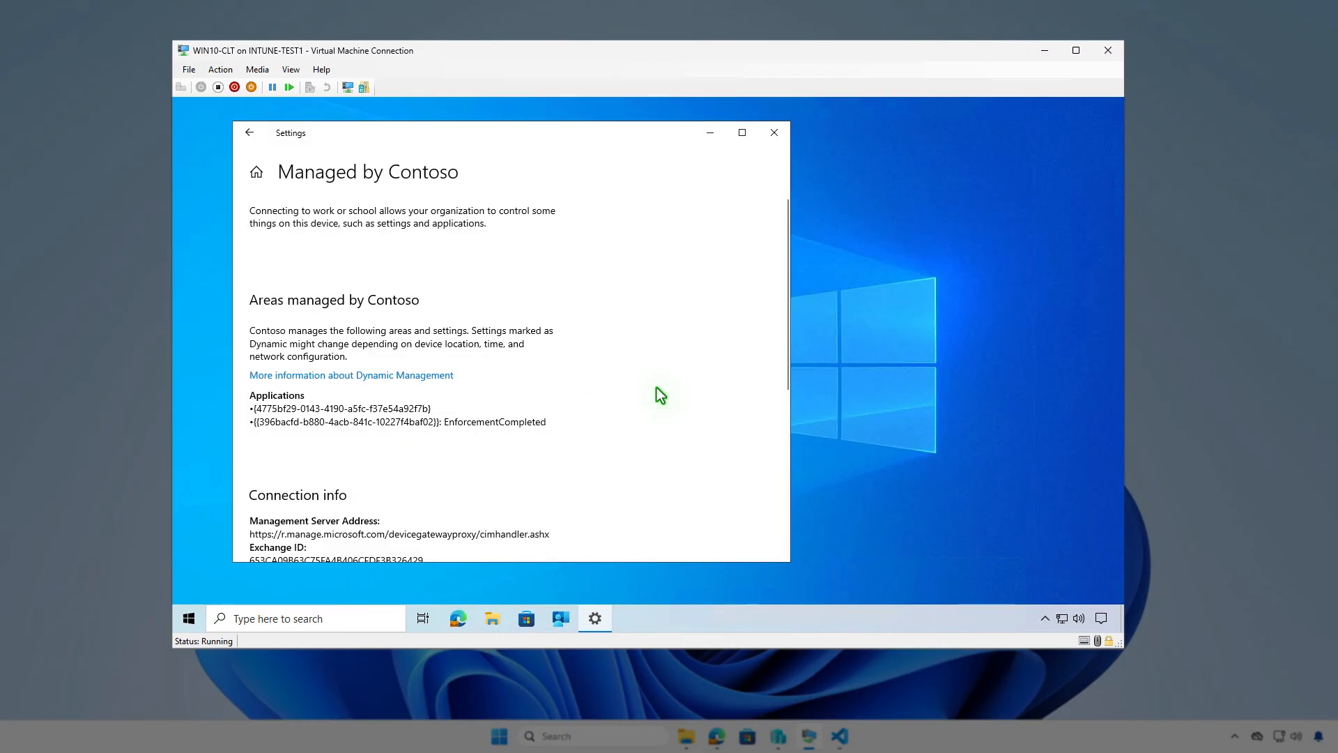
scroll(657, 388, down, 5)
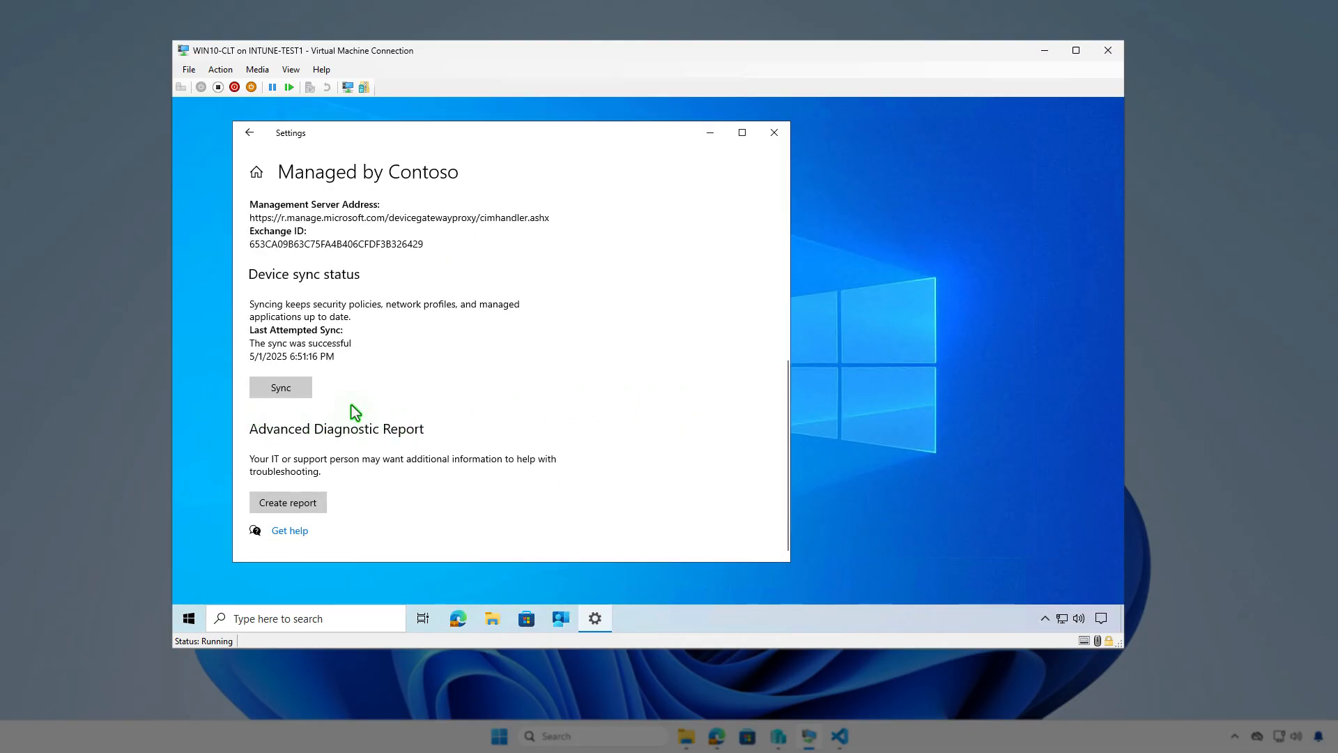
click(711, 133)
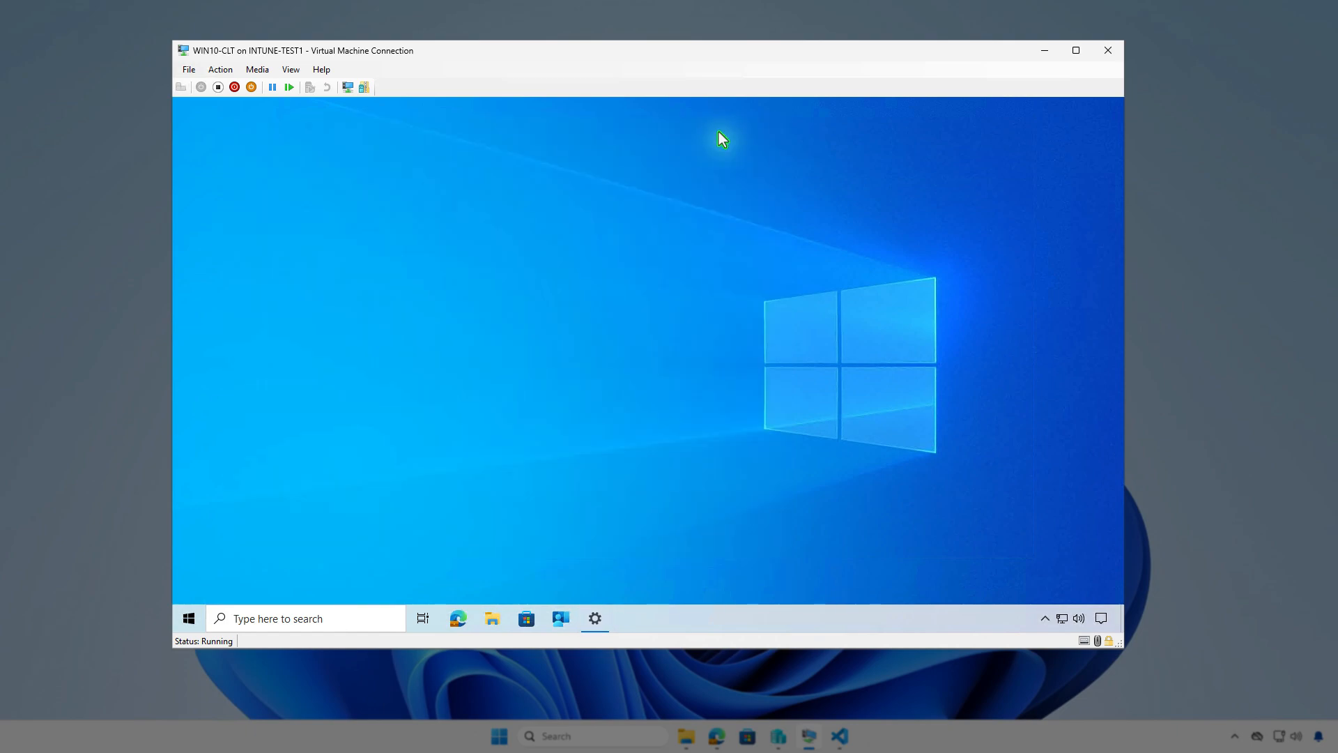
Step: In the test VM, sync the device from Company Portal settings and open the notification center to check the install
click(560, 619)
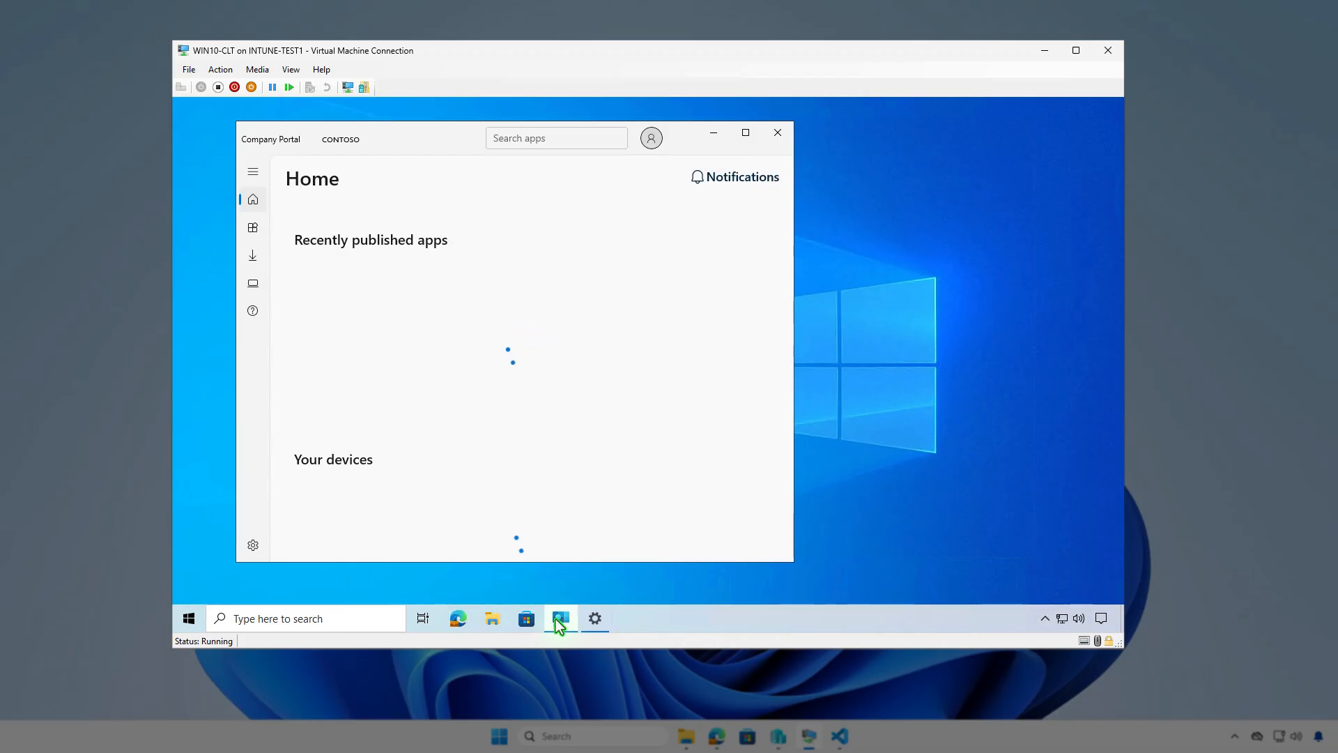
click(252, 545)
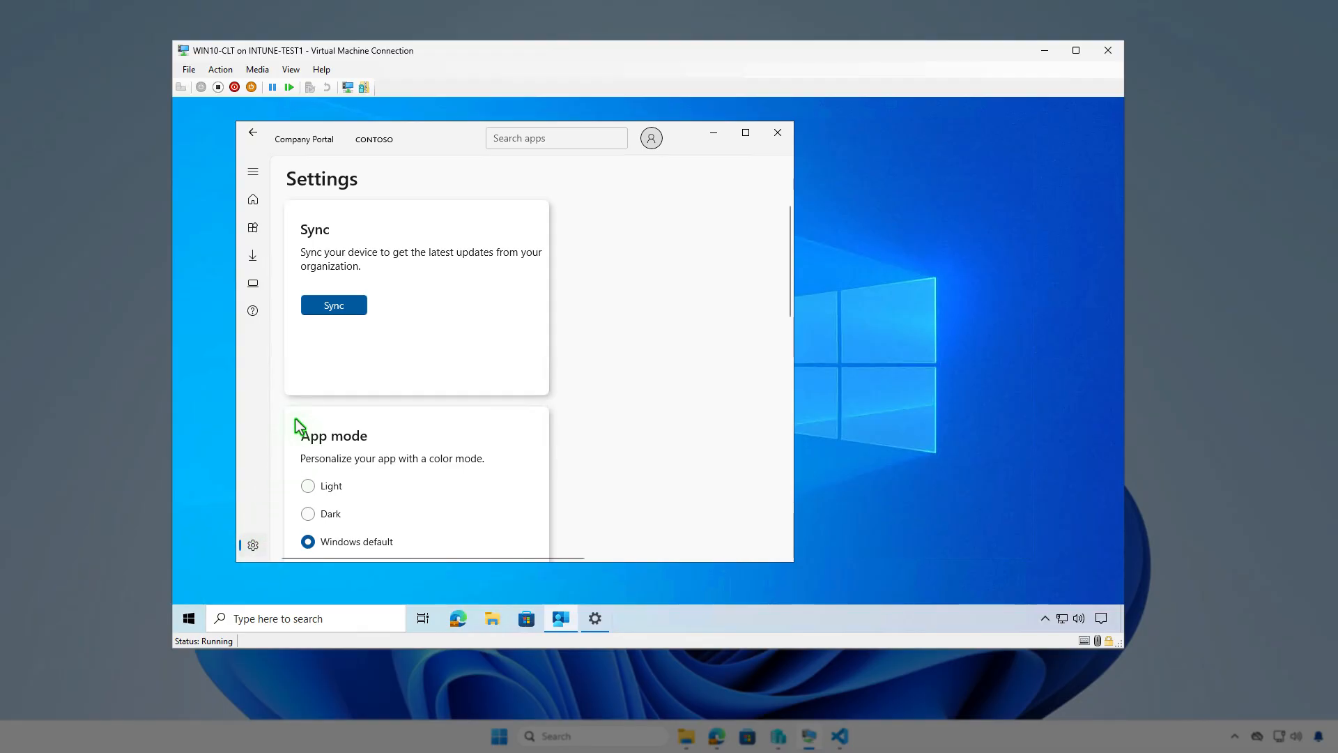
click(350, 307)
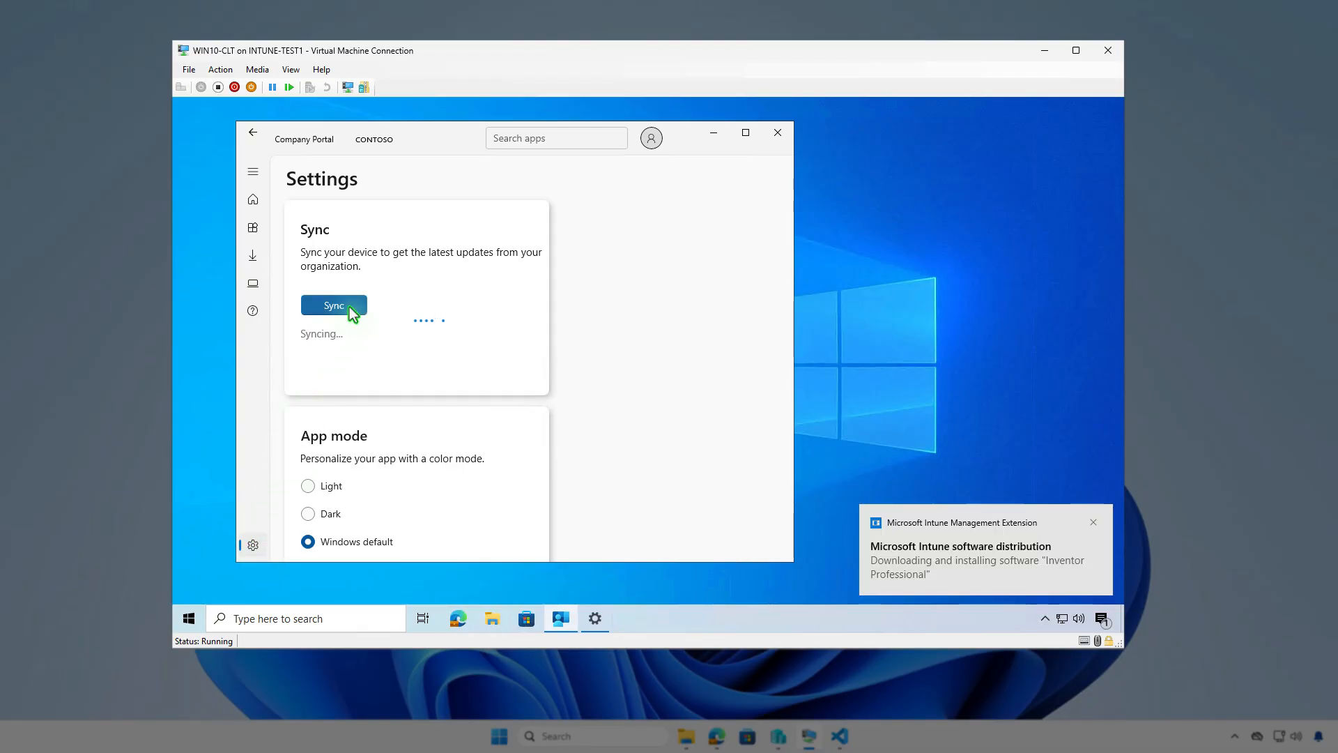
click(1105, 622)
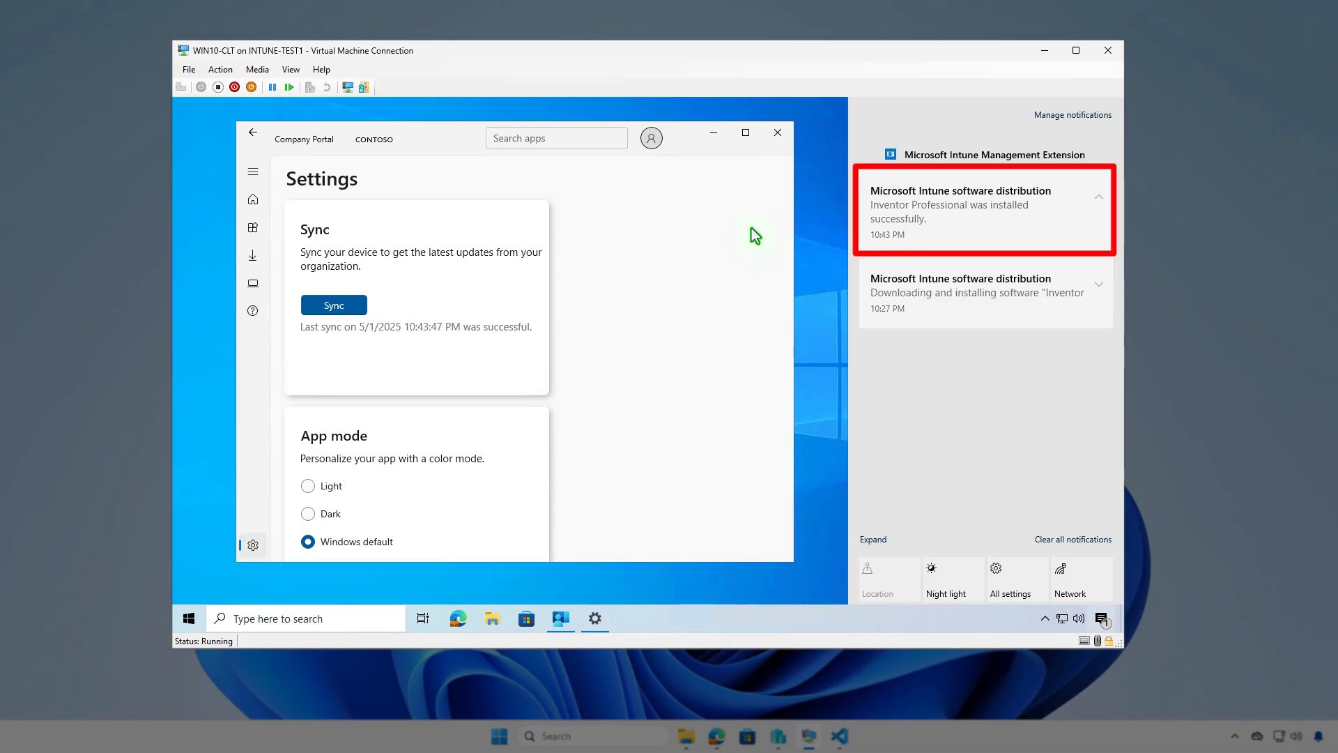
click(718, 138)
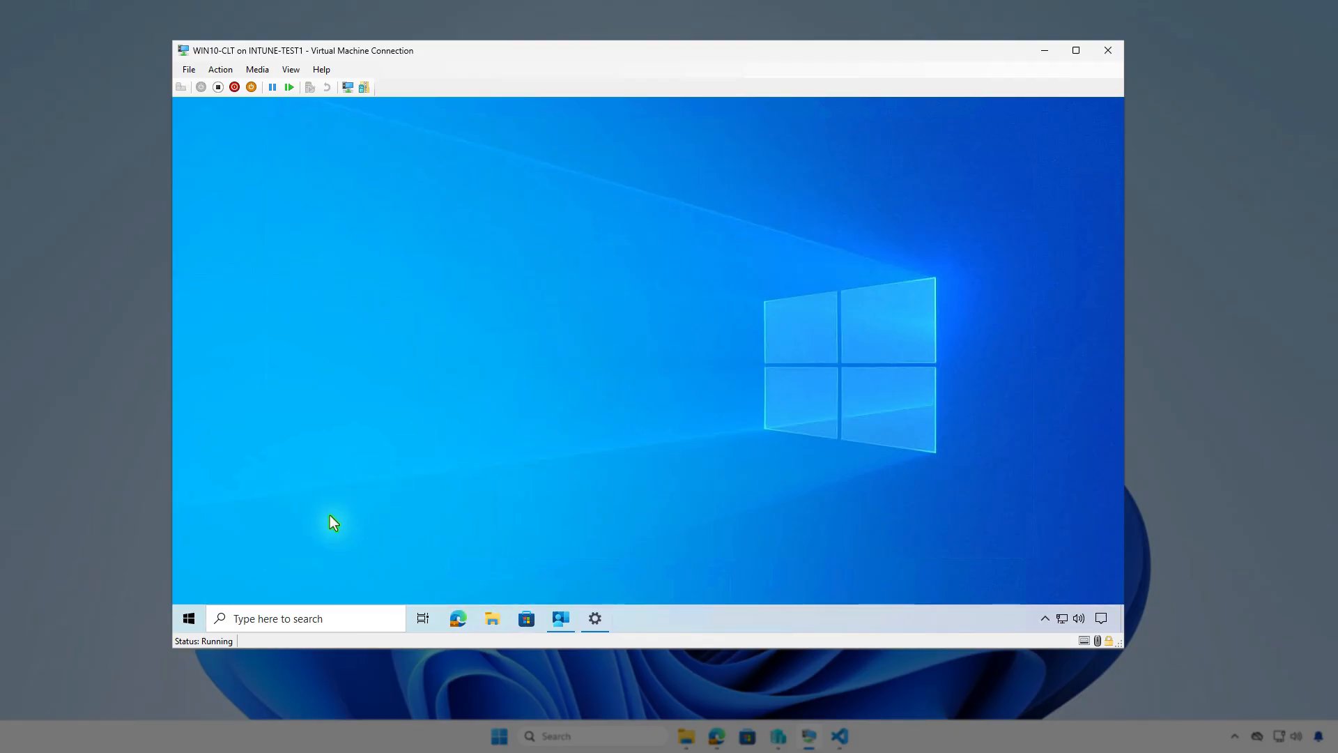
Step: Search the VM's Apps & features list for inv to check the installed Inventor, then close it and minimize the VM
right_click(190, 618)
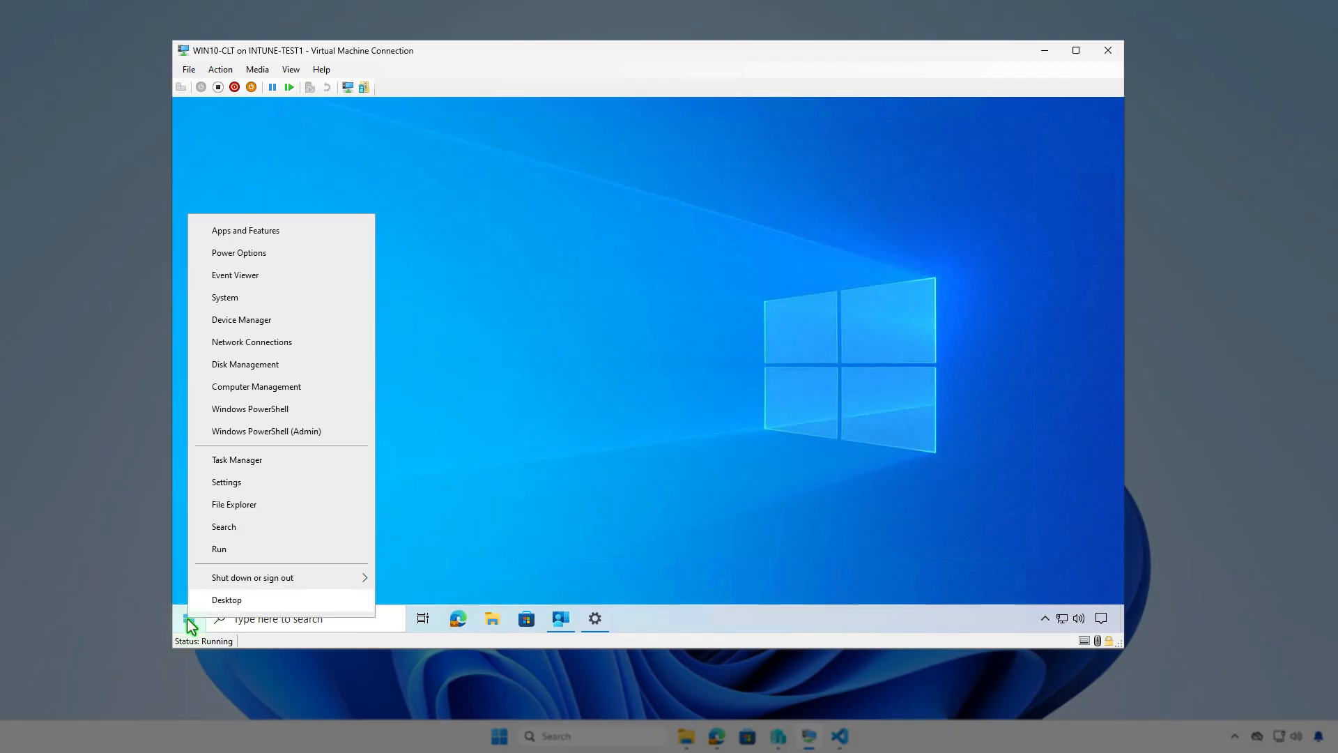
click(278, 232)
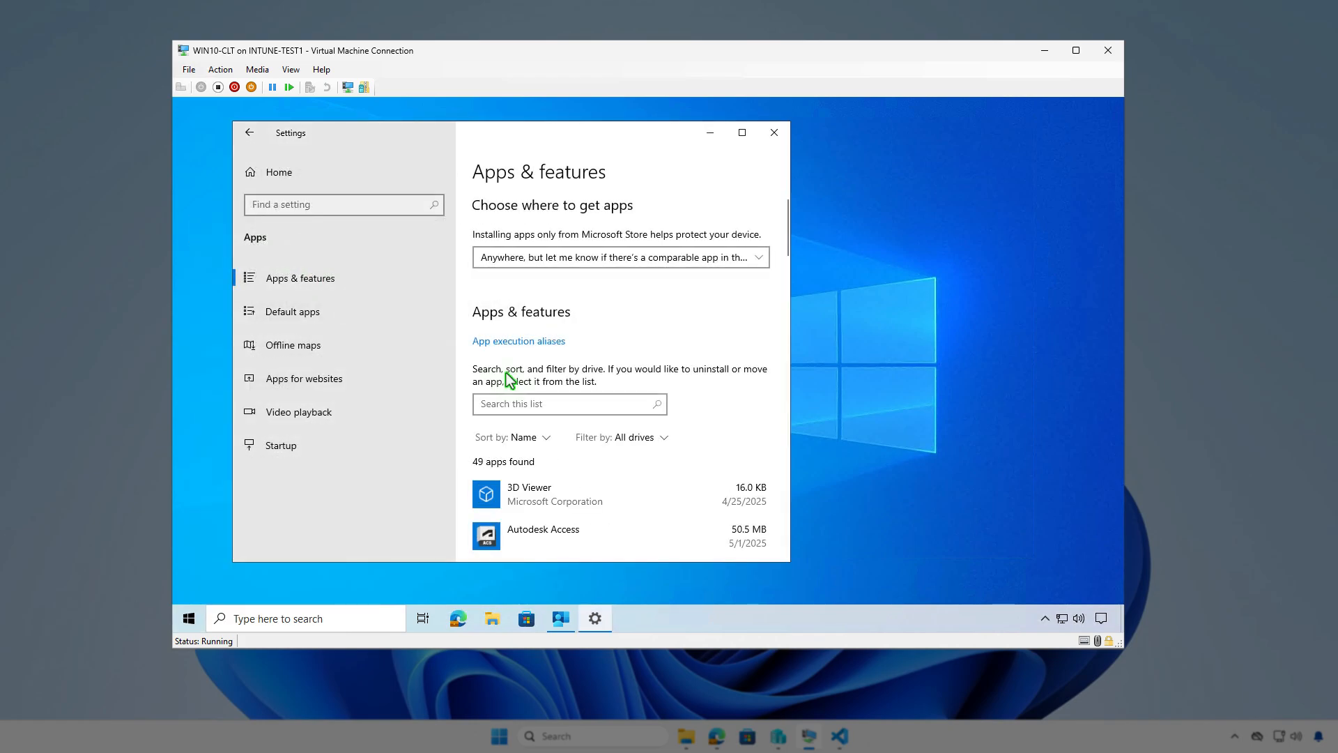
click(566, 403)
text(inv)
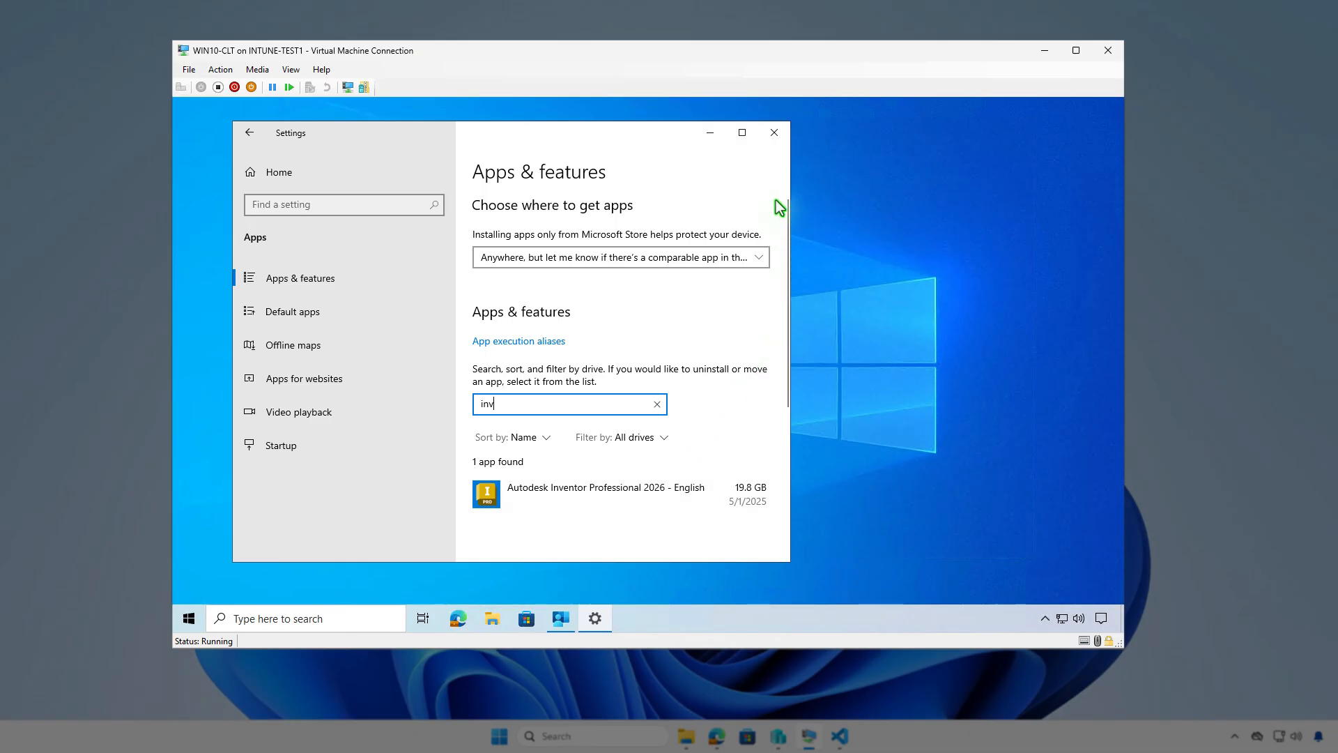
click(772, 132)
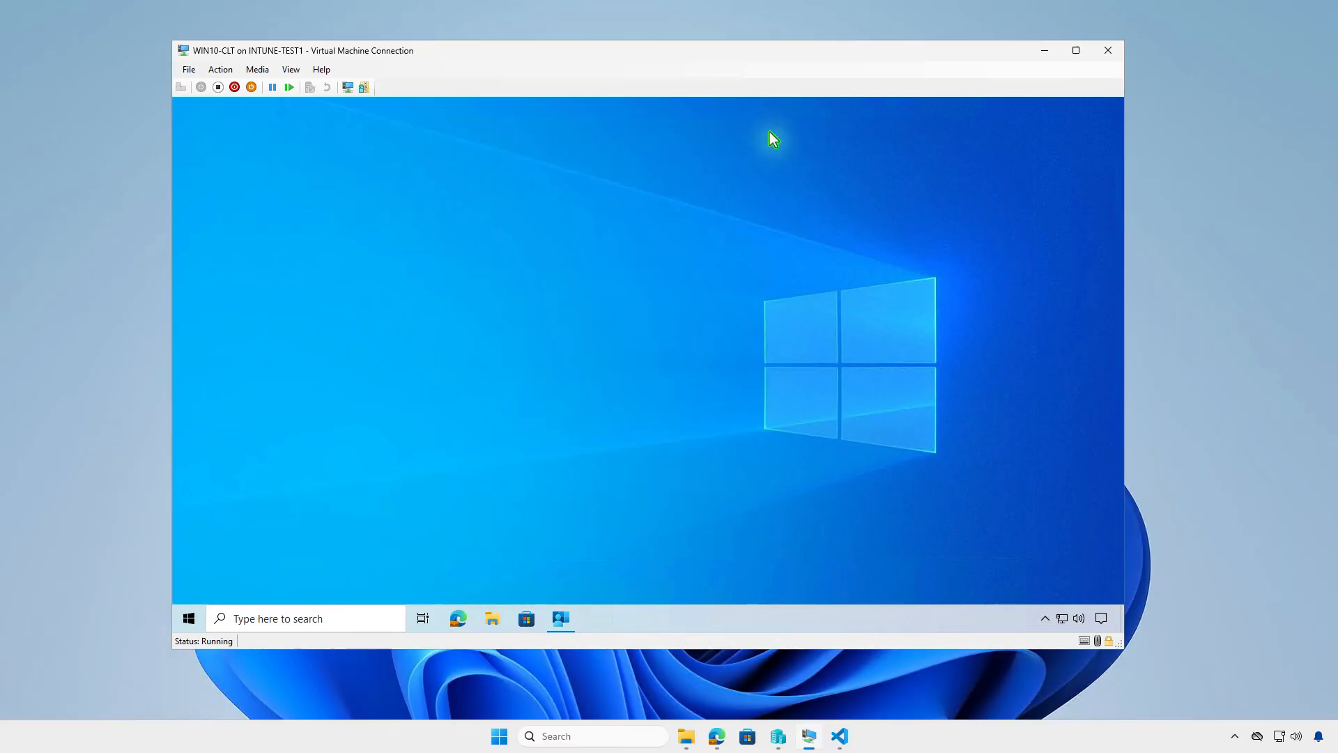
click(1046, 51)
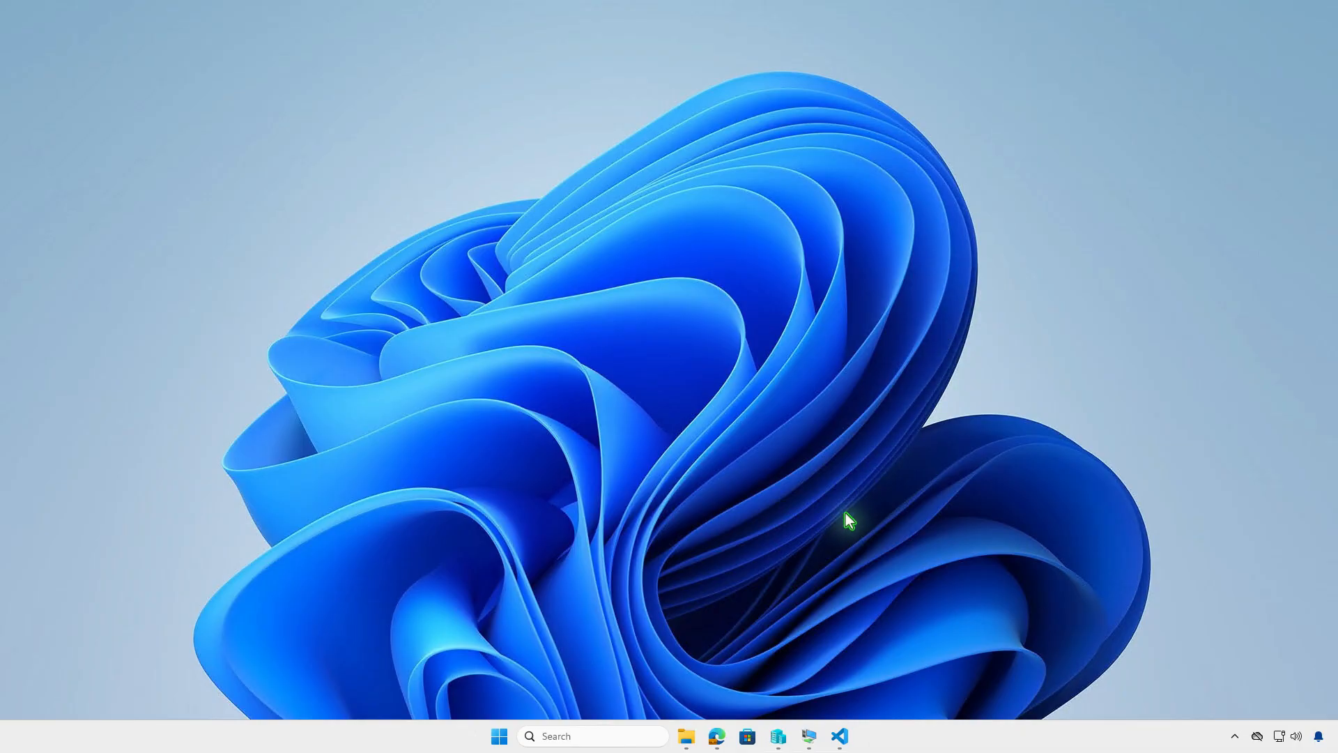
Step: Return to the browser and refresh the Inventor Professional app overview to check its device and user install status
click(716, 737)
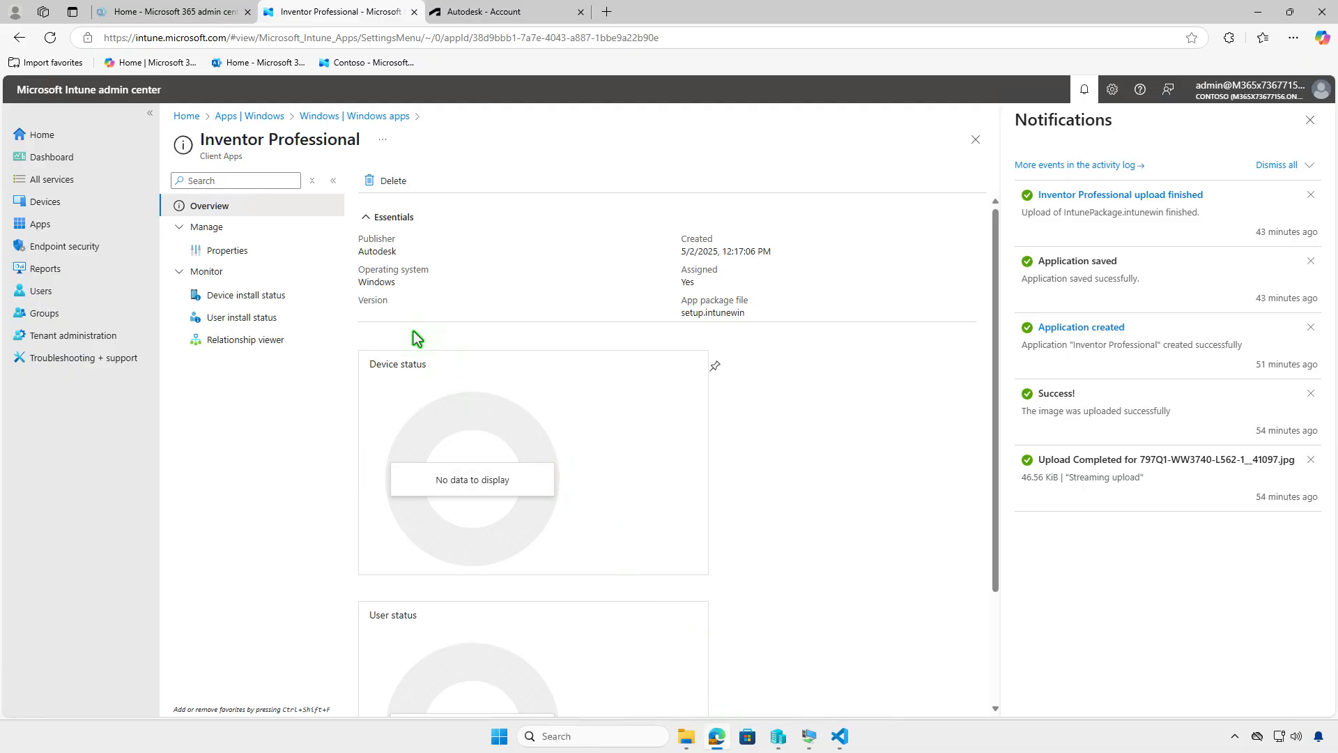
click(50, 38)
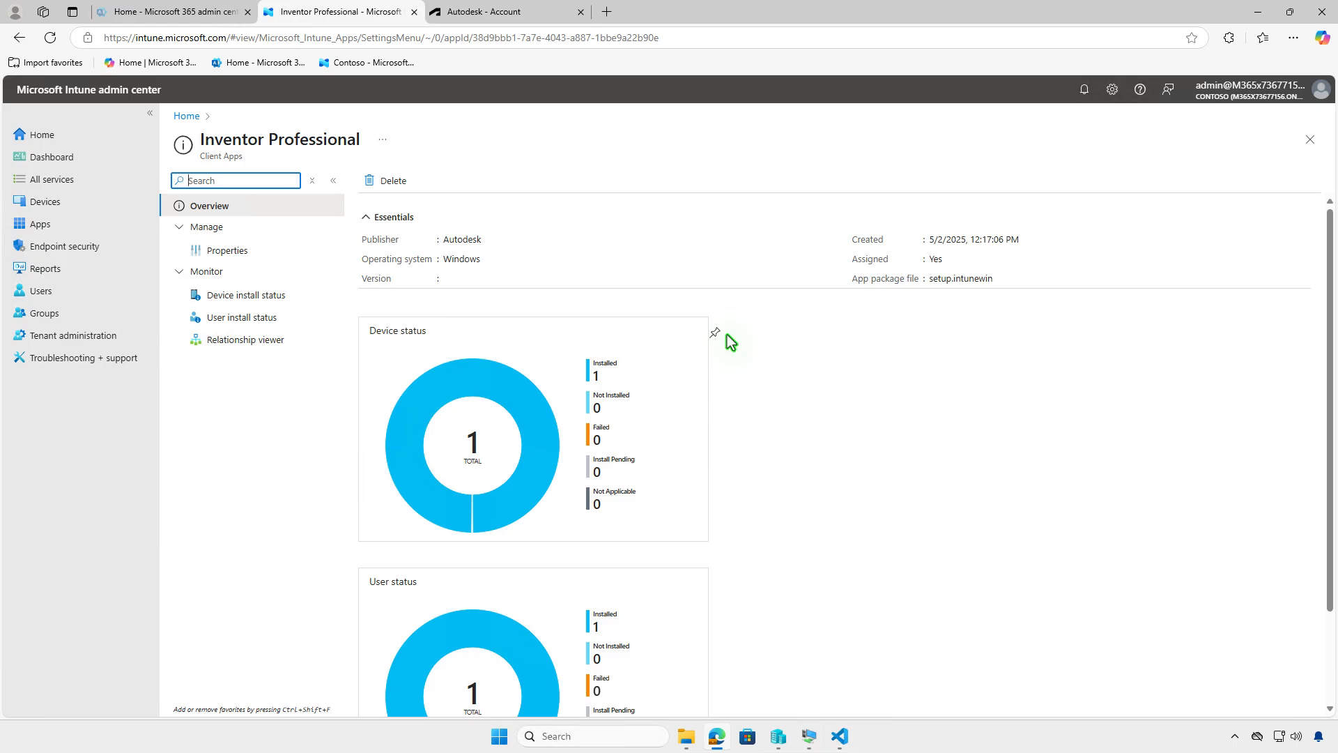
click(286, 295)
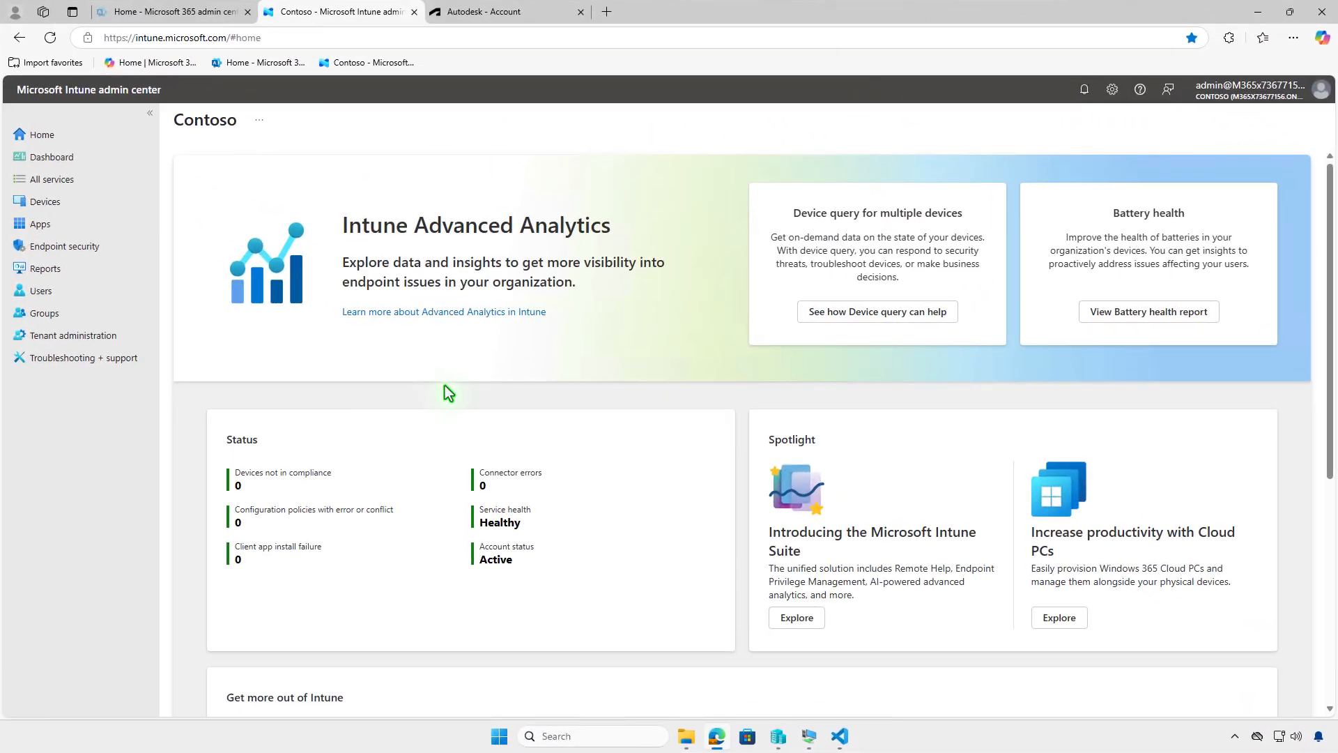
Step: Navigate through Apps to the Windows apps list and open the Inventor Professional app's properties
click(109, 226)
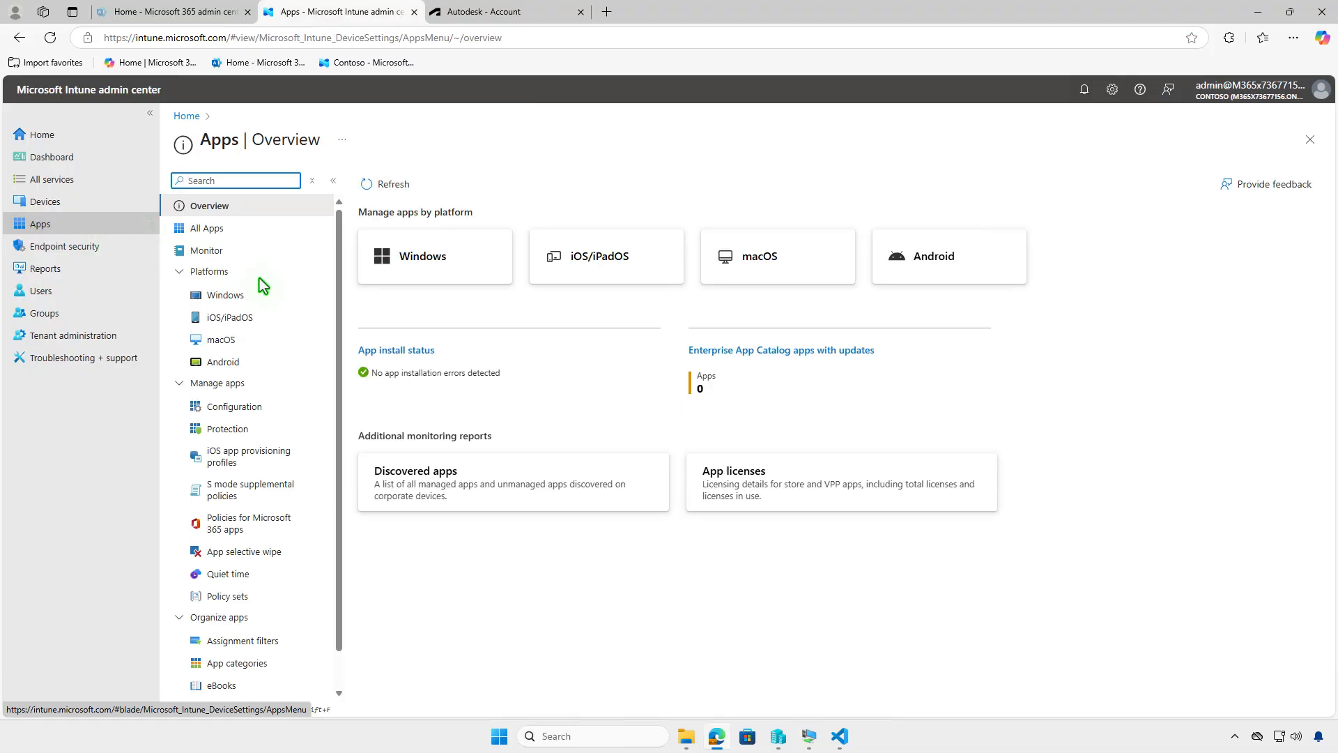
click(277, 303)
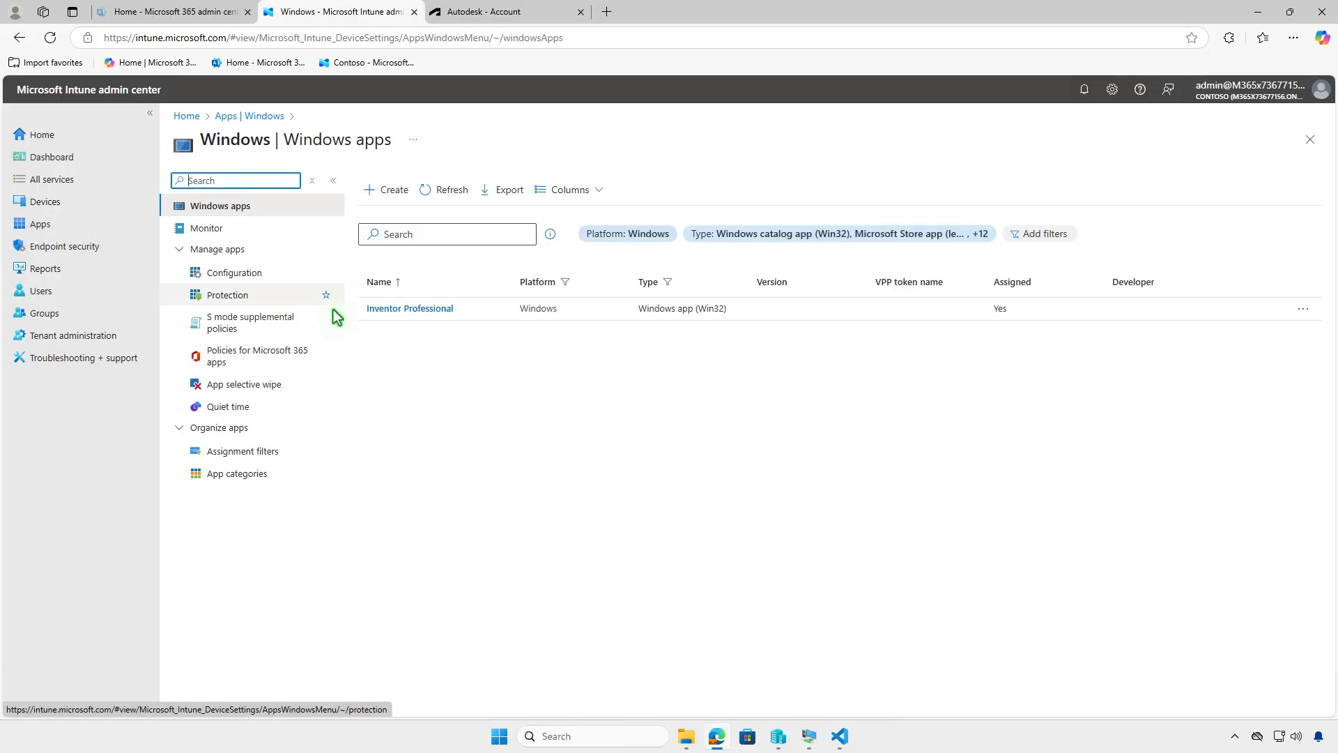
click(416, 311)
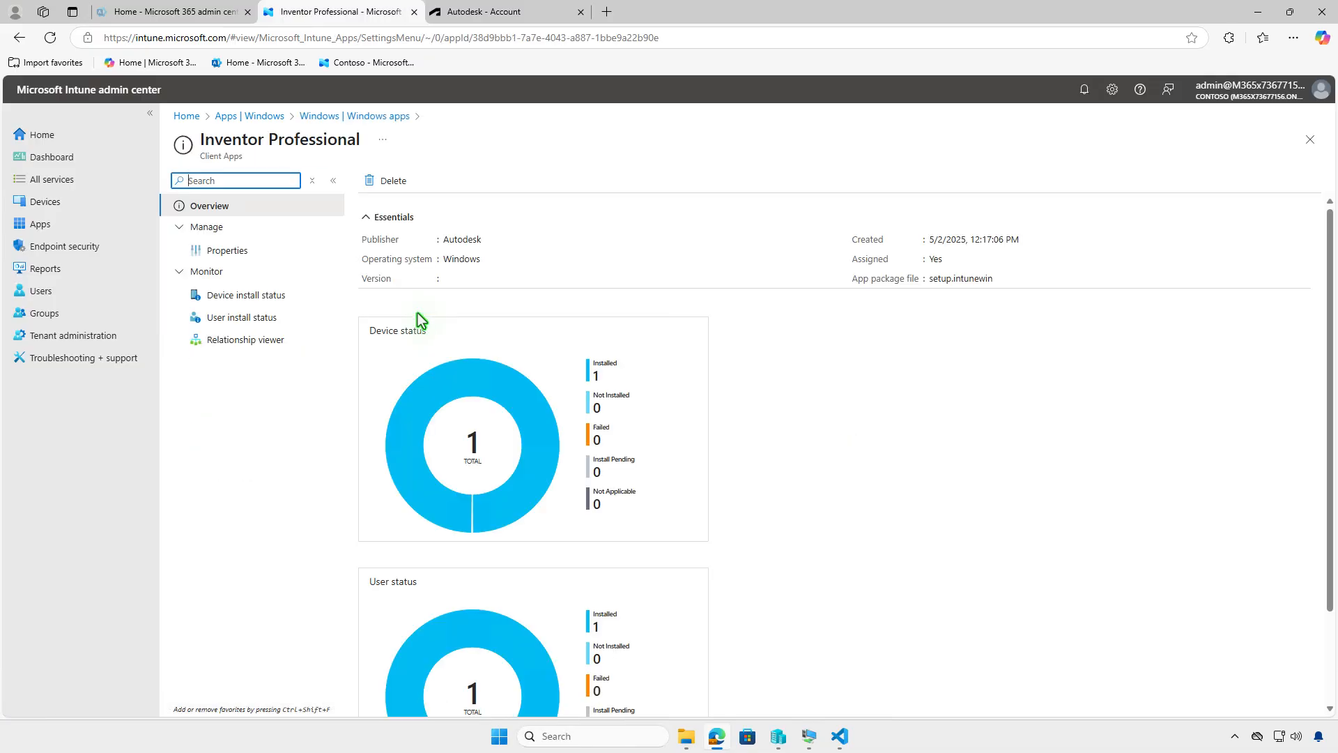
click(261, 249)
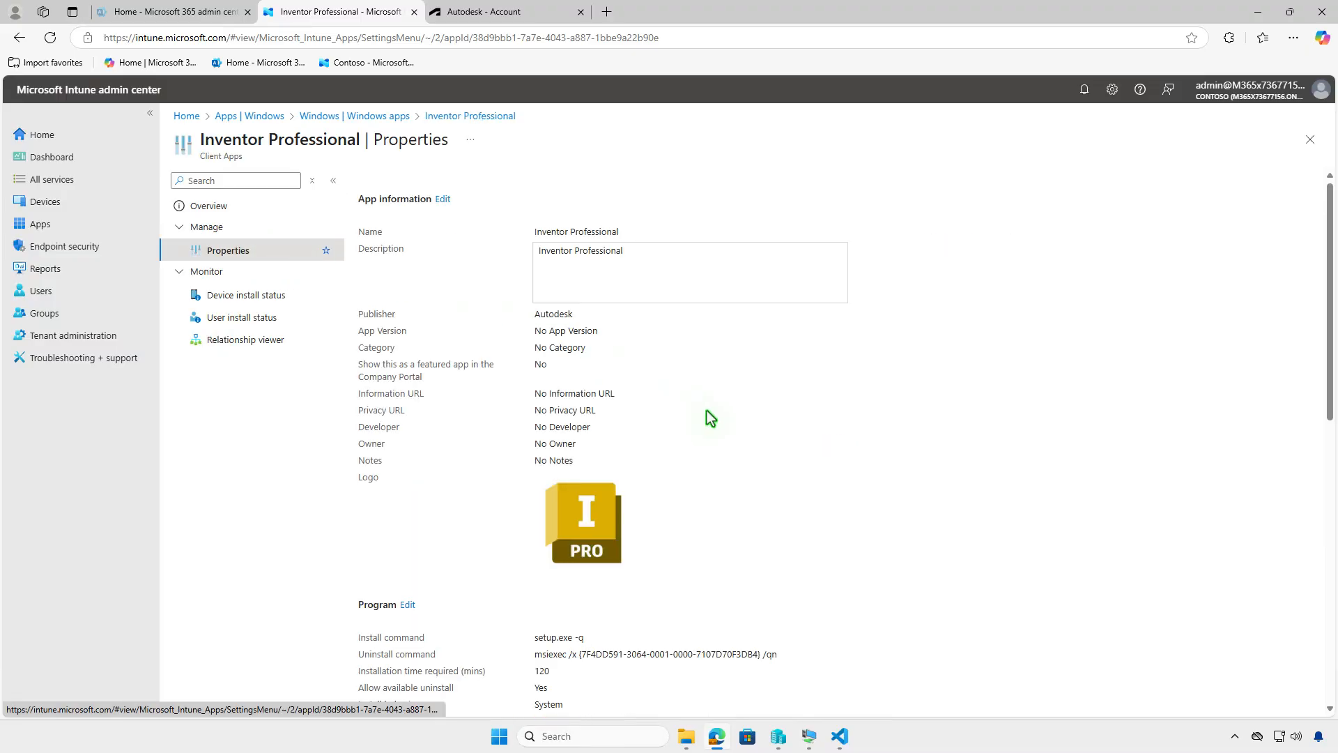
scroll(713, 415, down, 10)
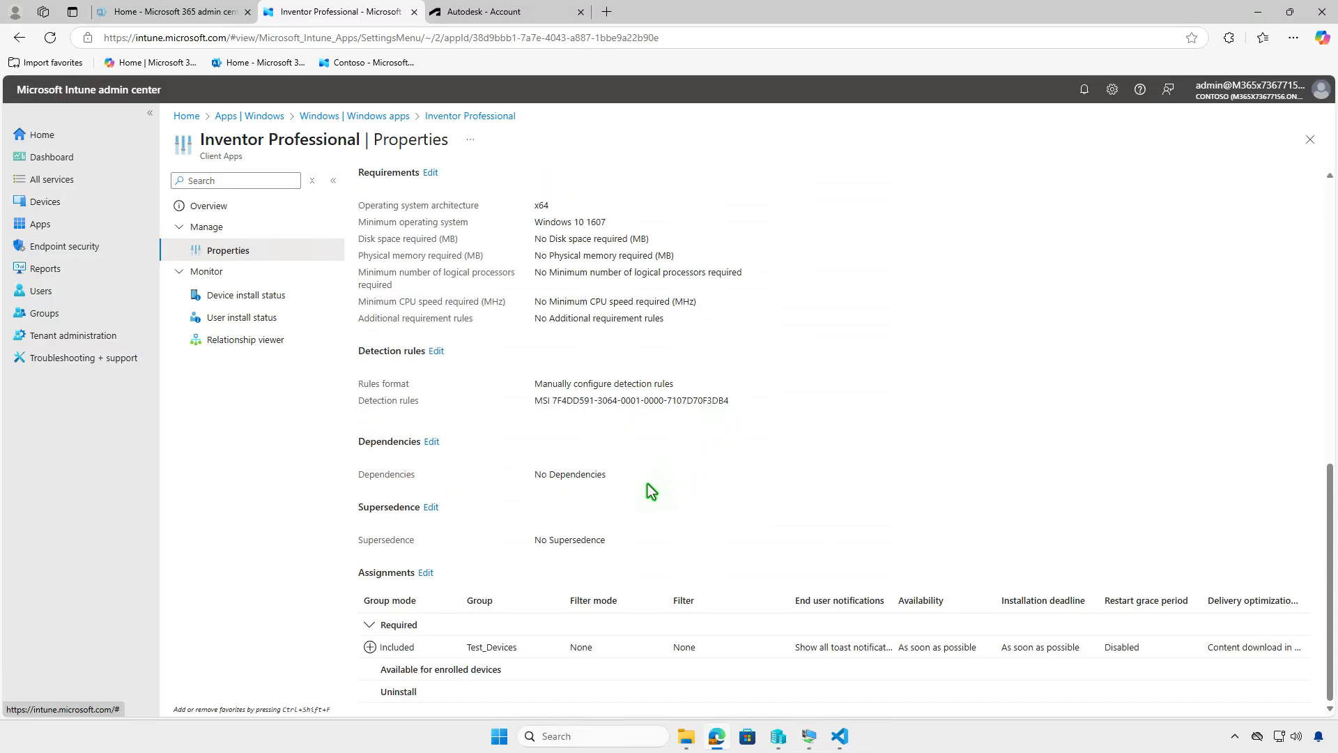
Step: Edit the app's assignments, moving Test_Devices from Required to Uninstall, and save the change
click(425, 573)
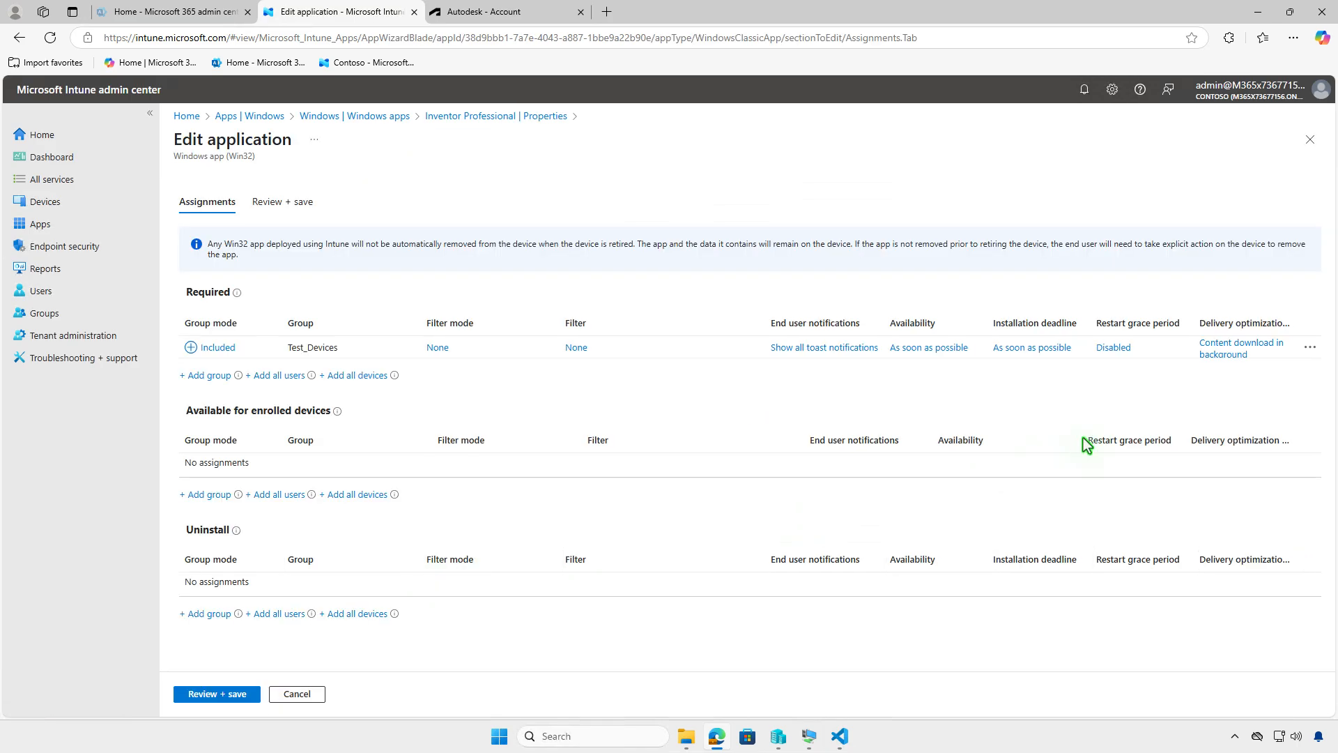
click(1308, 347)
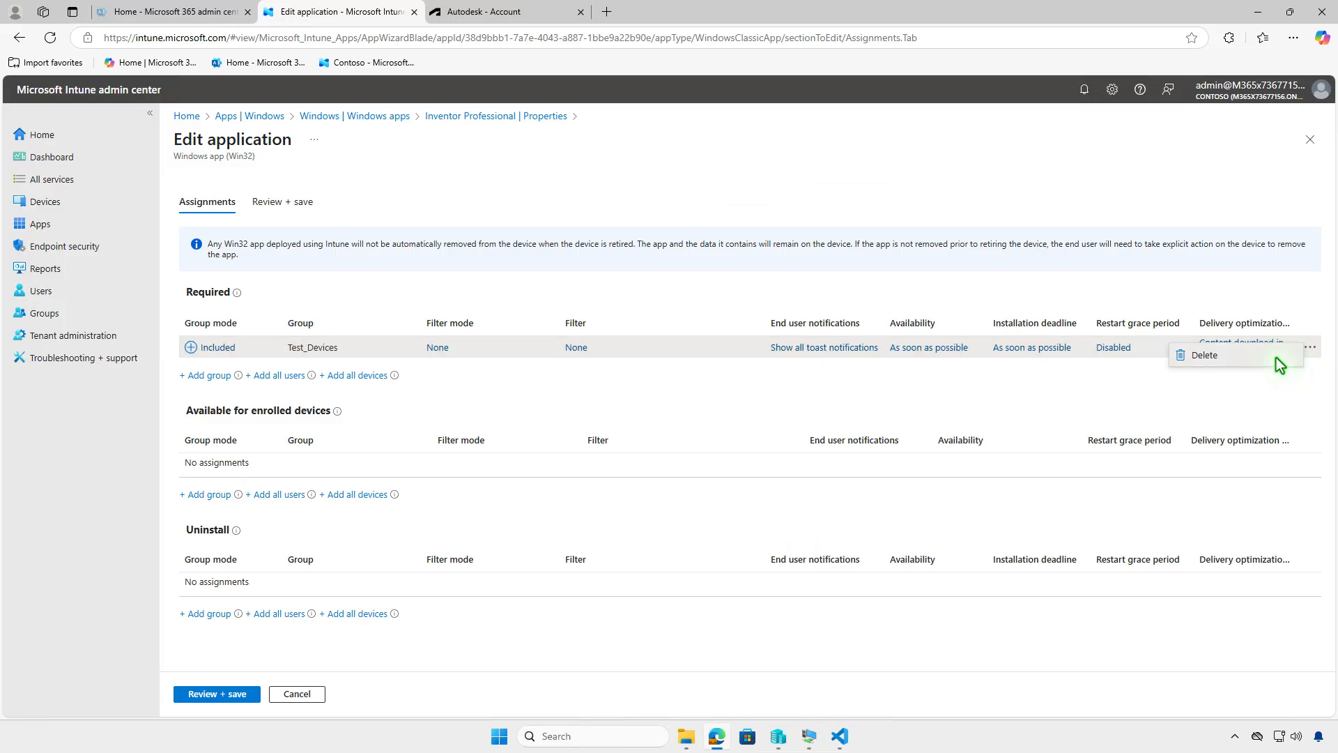
click(1277, 357)
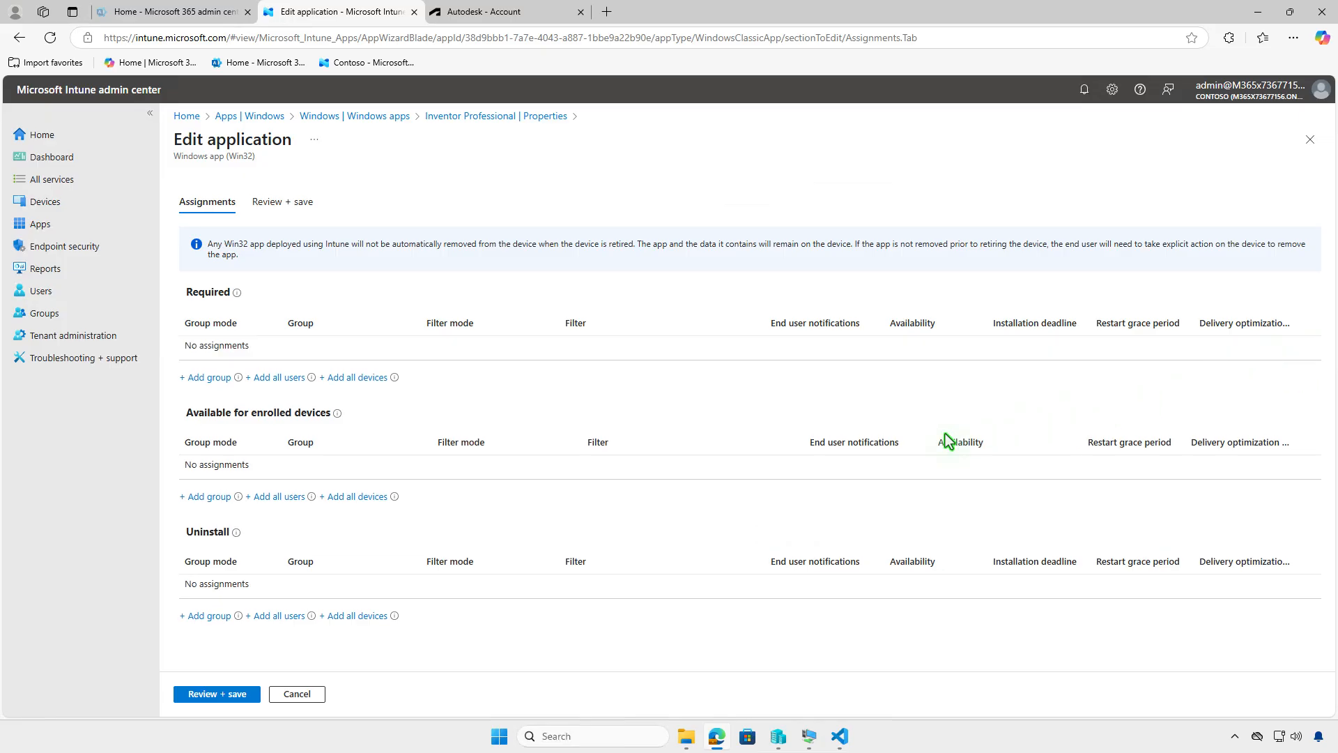
click(211, 619)
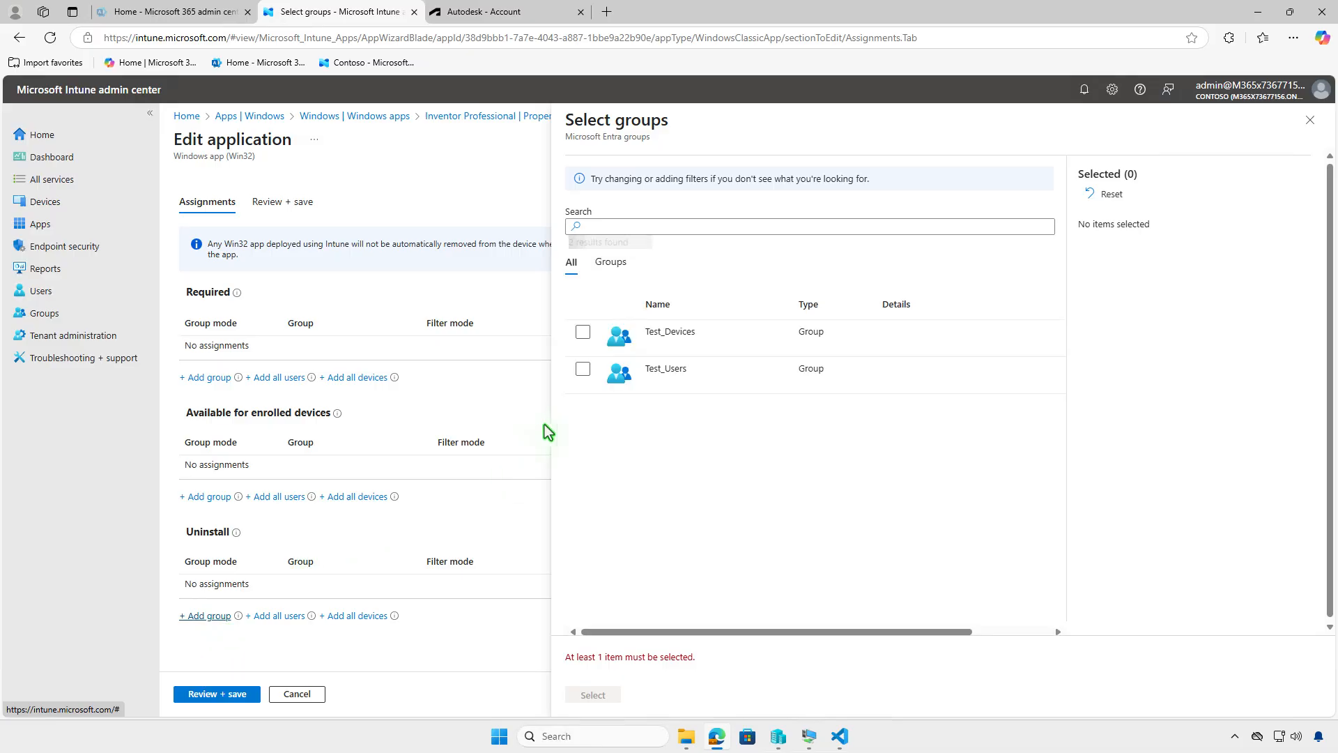
click(583, 333)
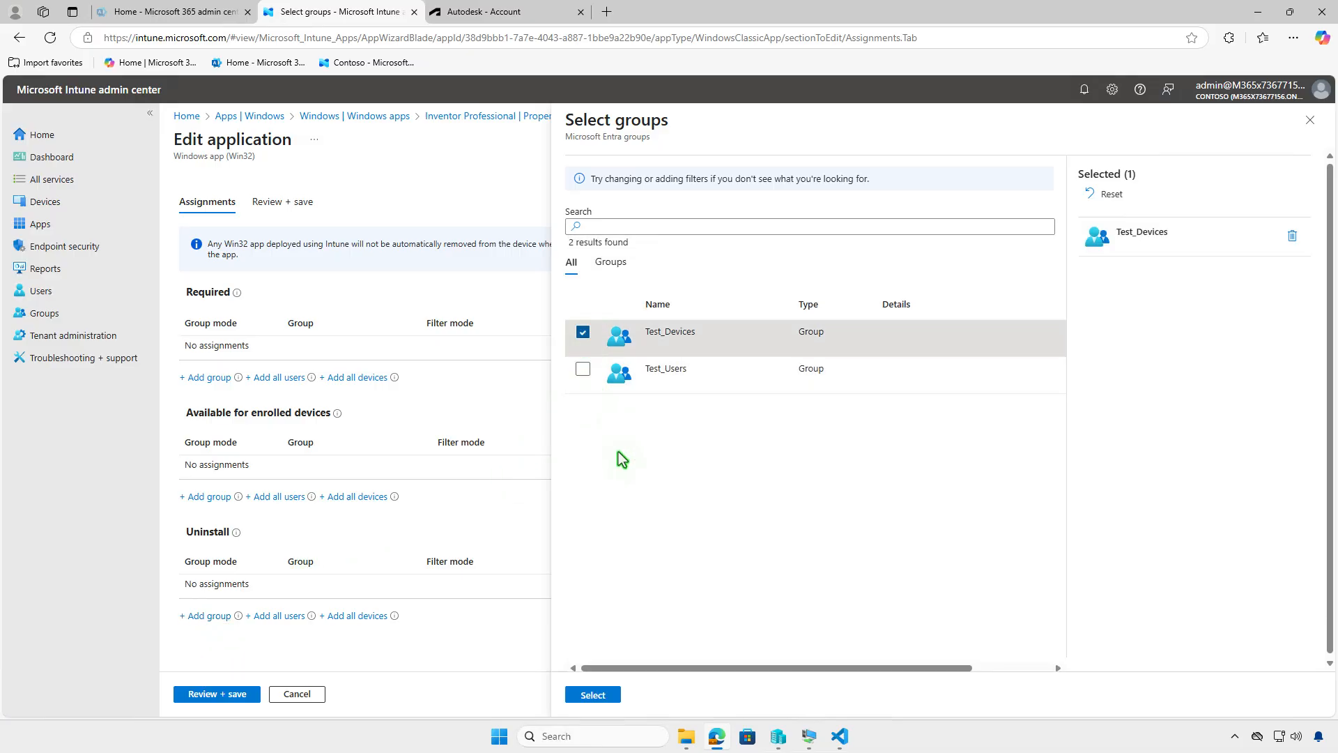
click(592, 695)
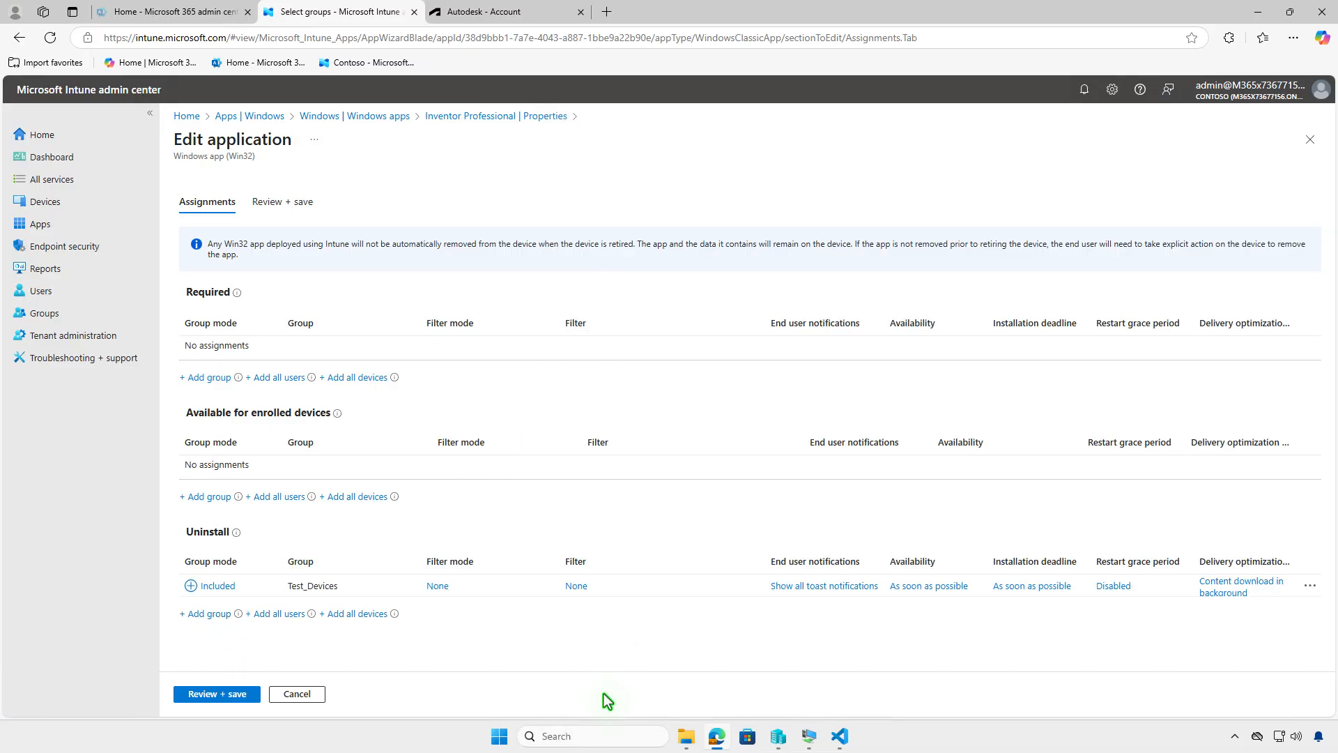
click(214, 693)
click(210, 694)
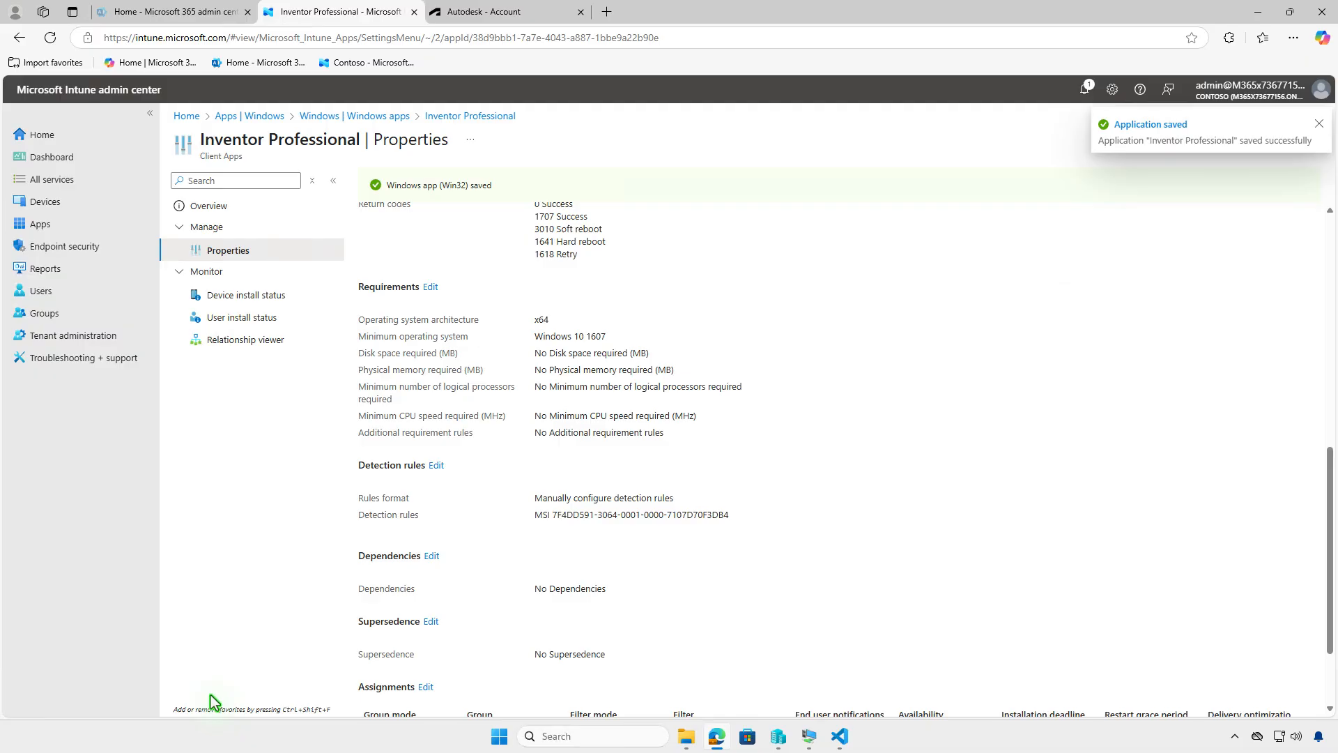
Step: Switch to the test VM, sync again from Company Portal settings and open the notification center
click(1259, 13)
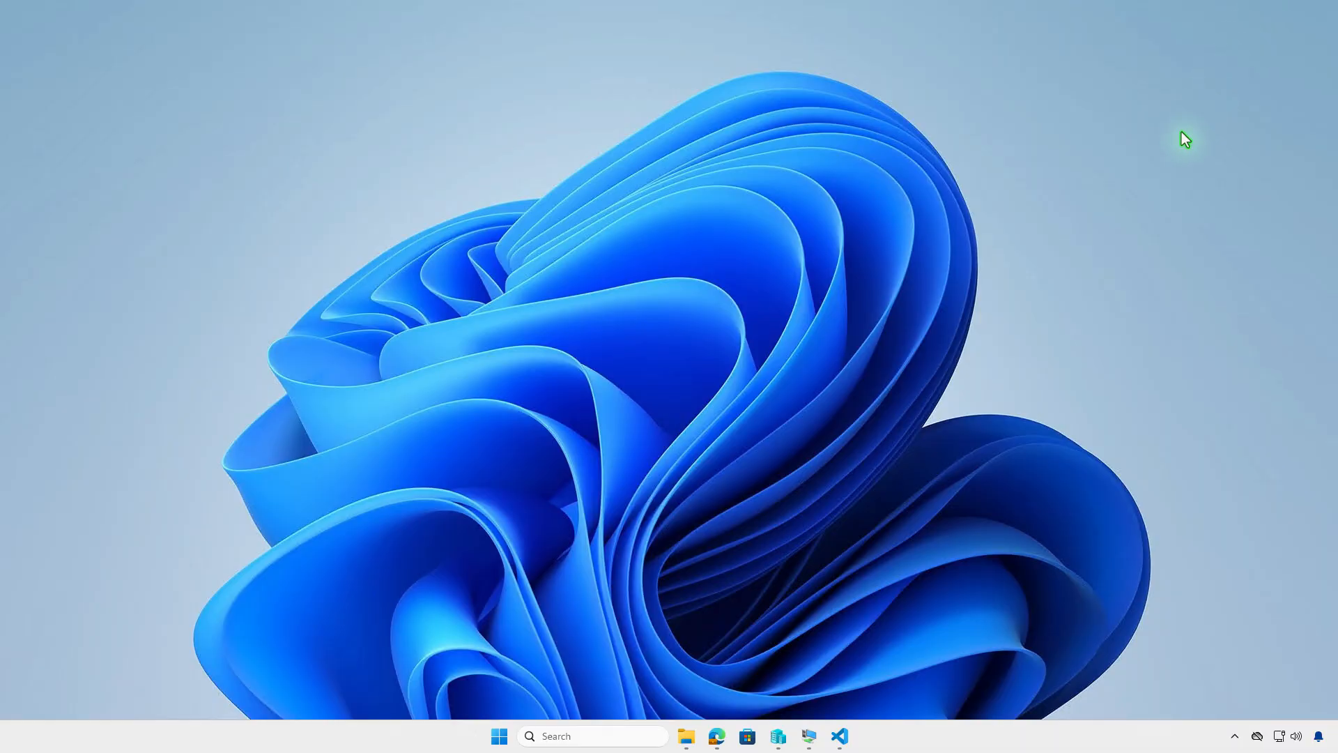
click(807, 736)
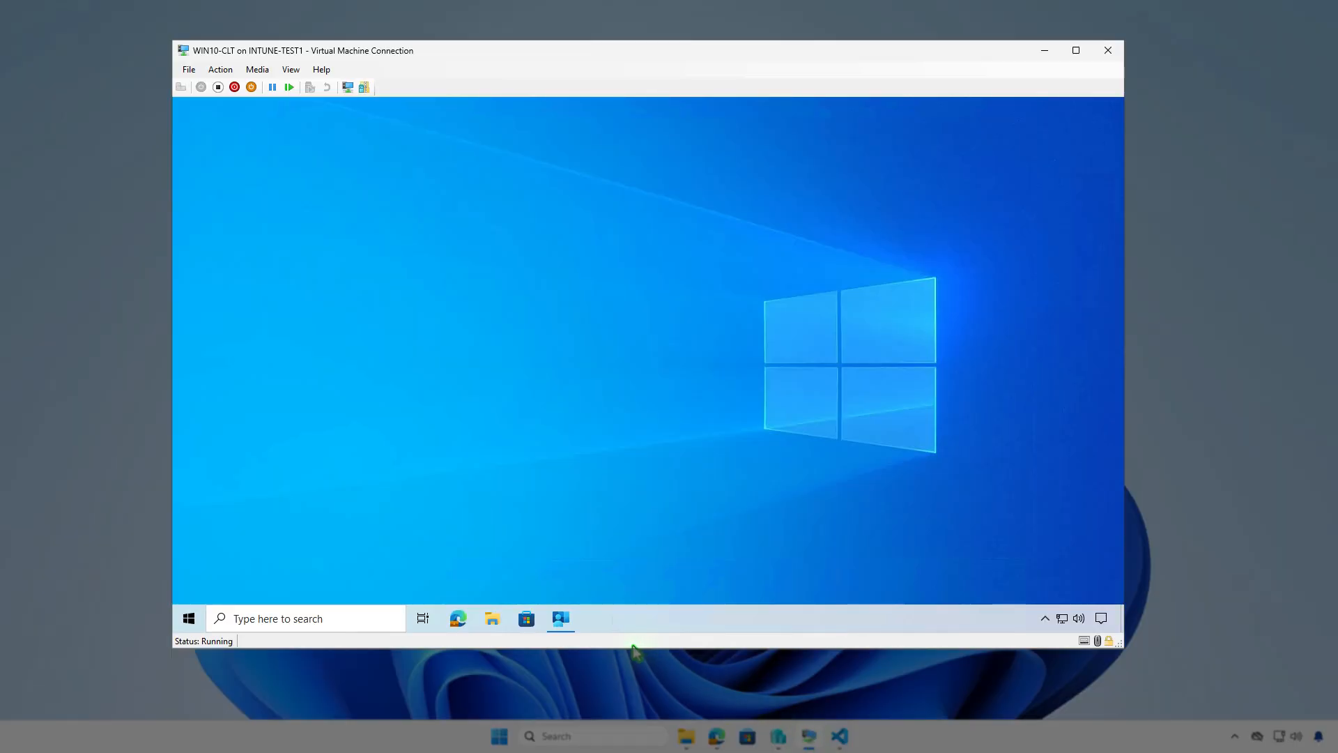
click(562, 618)
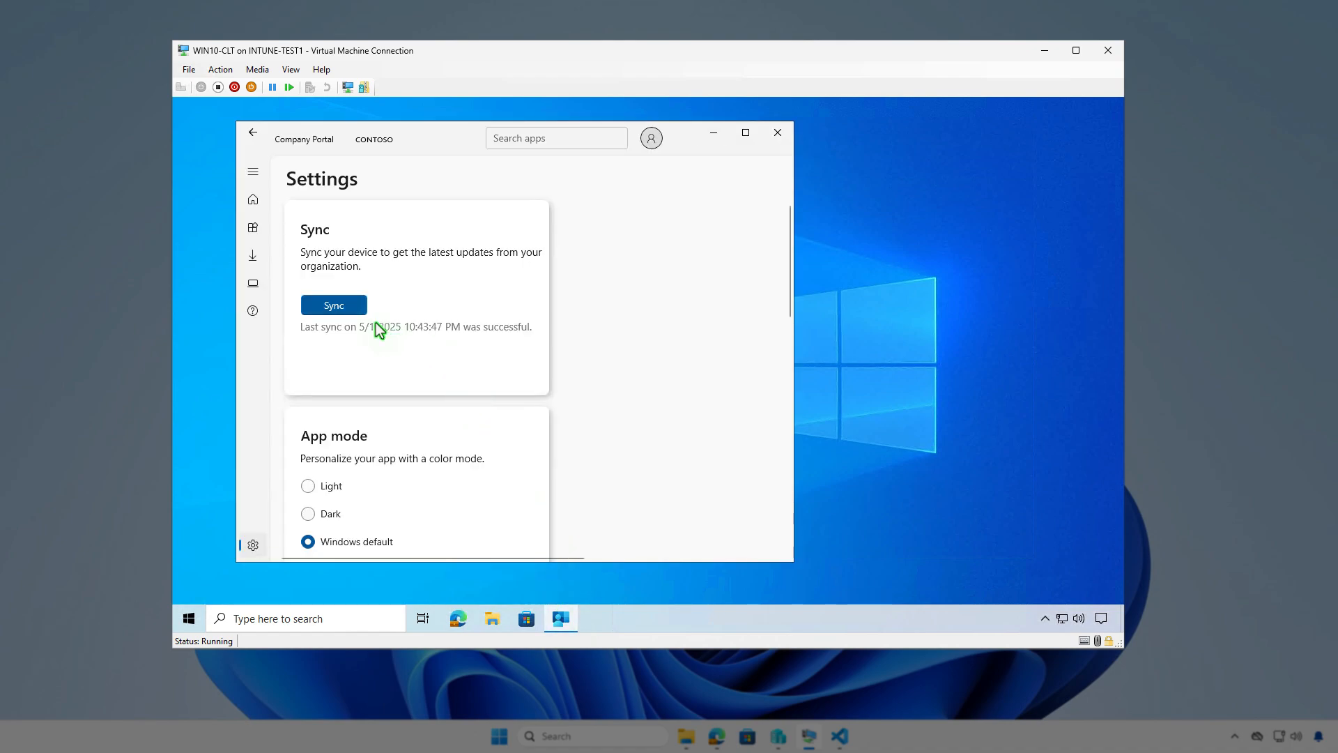
click(356, 307)
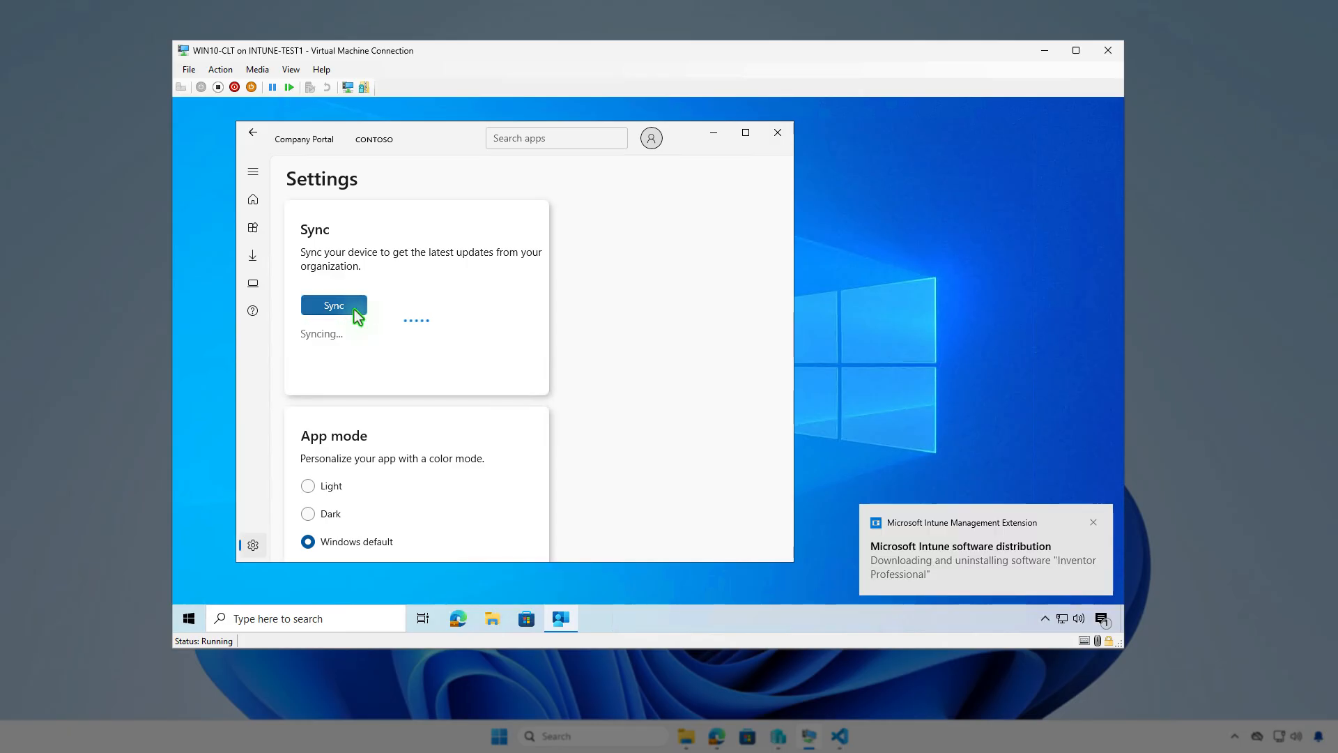
click(1106, 616)
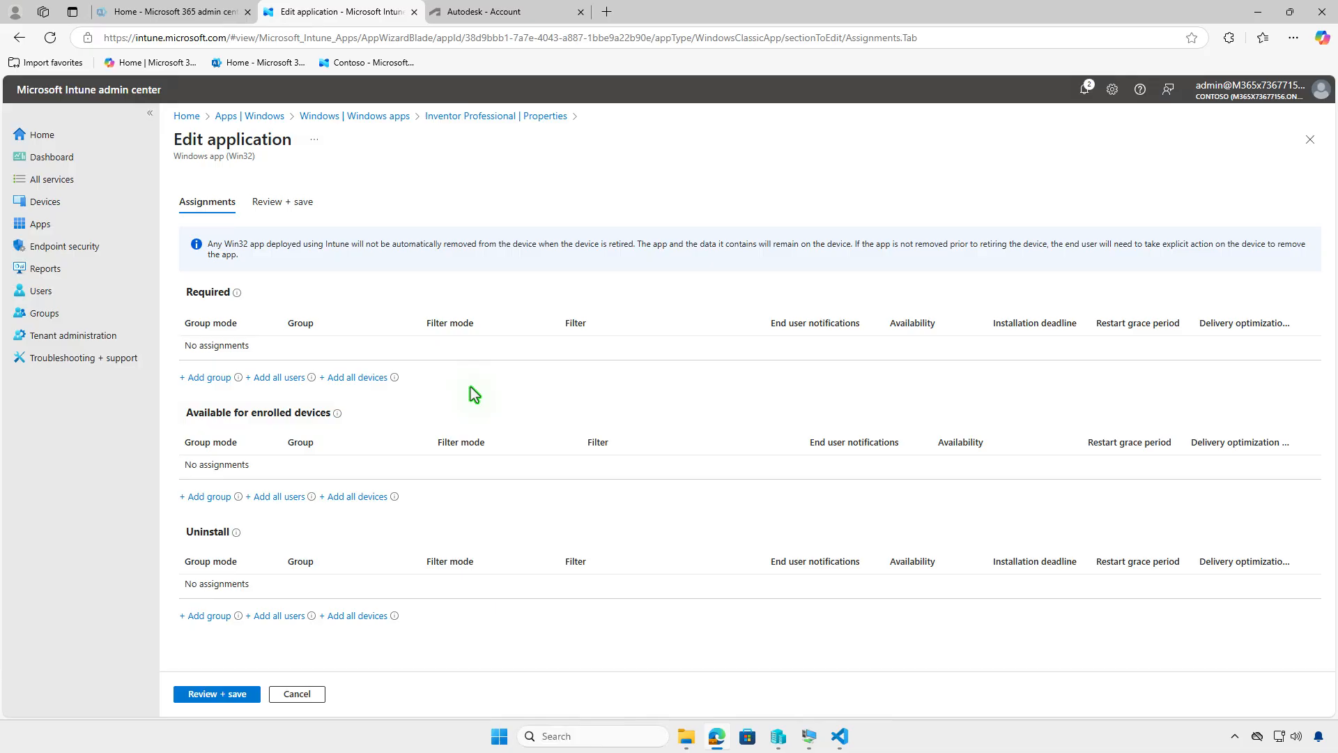
Step: Assign the Test_Users group as Available for enrolled devices and save the app's assignments
click(227, 496)
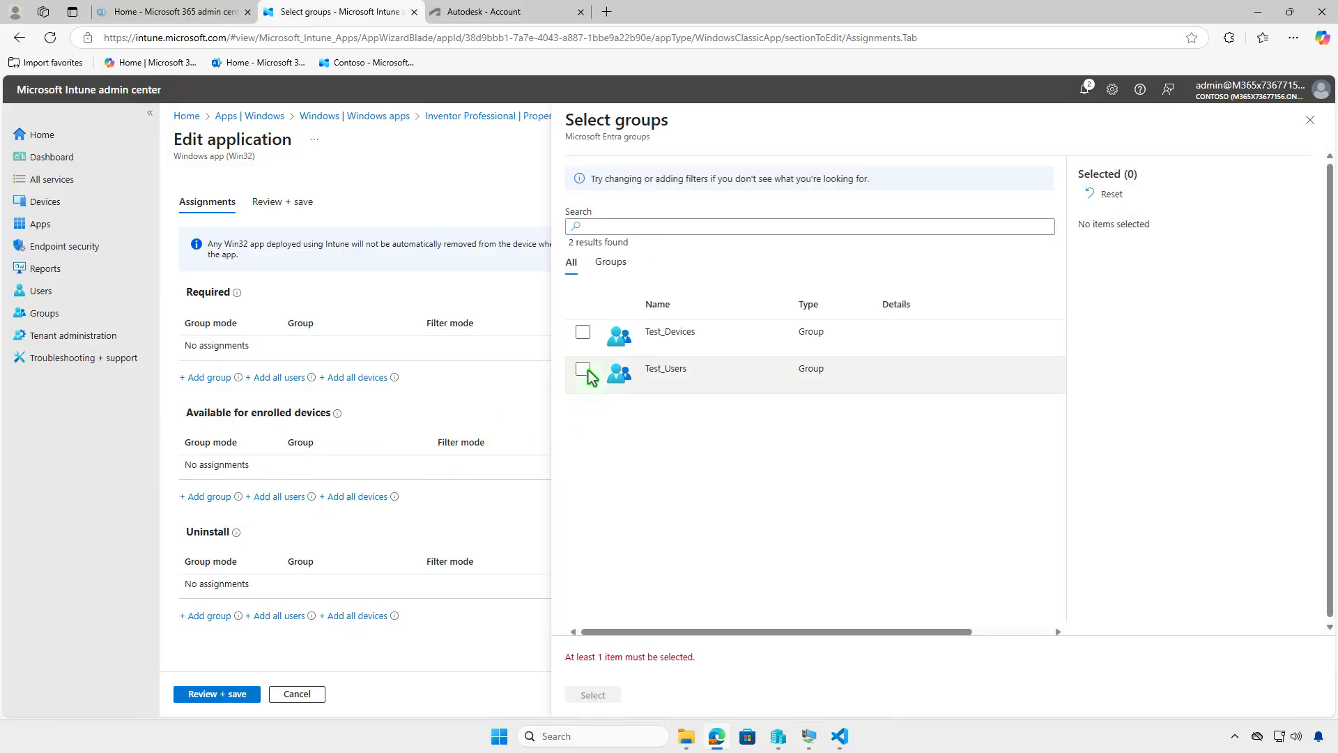
click(583, 370)
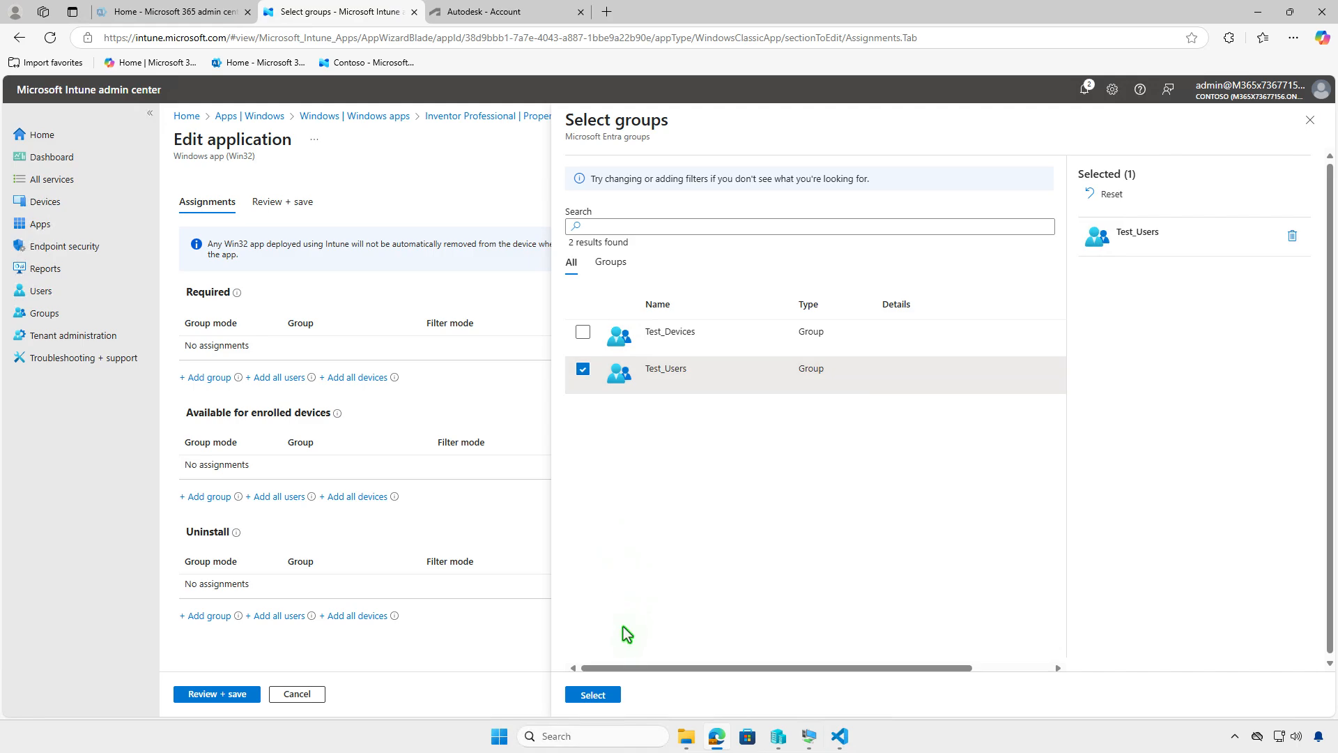
click(602, 697)
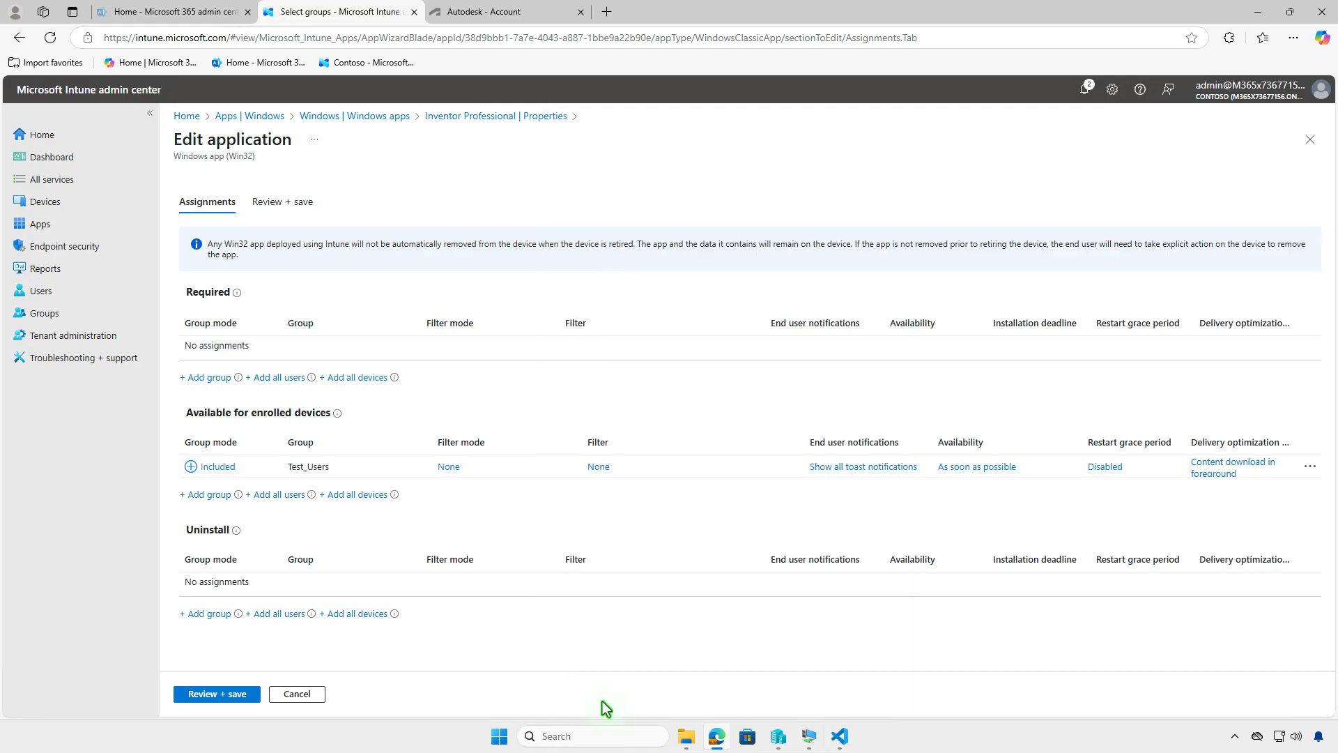
click(195, 694)
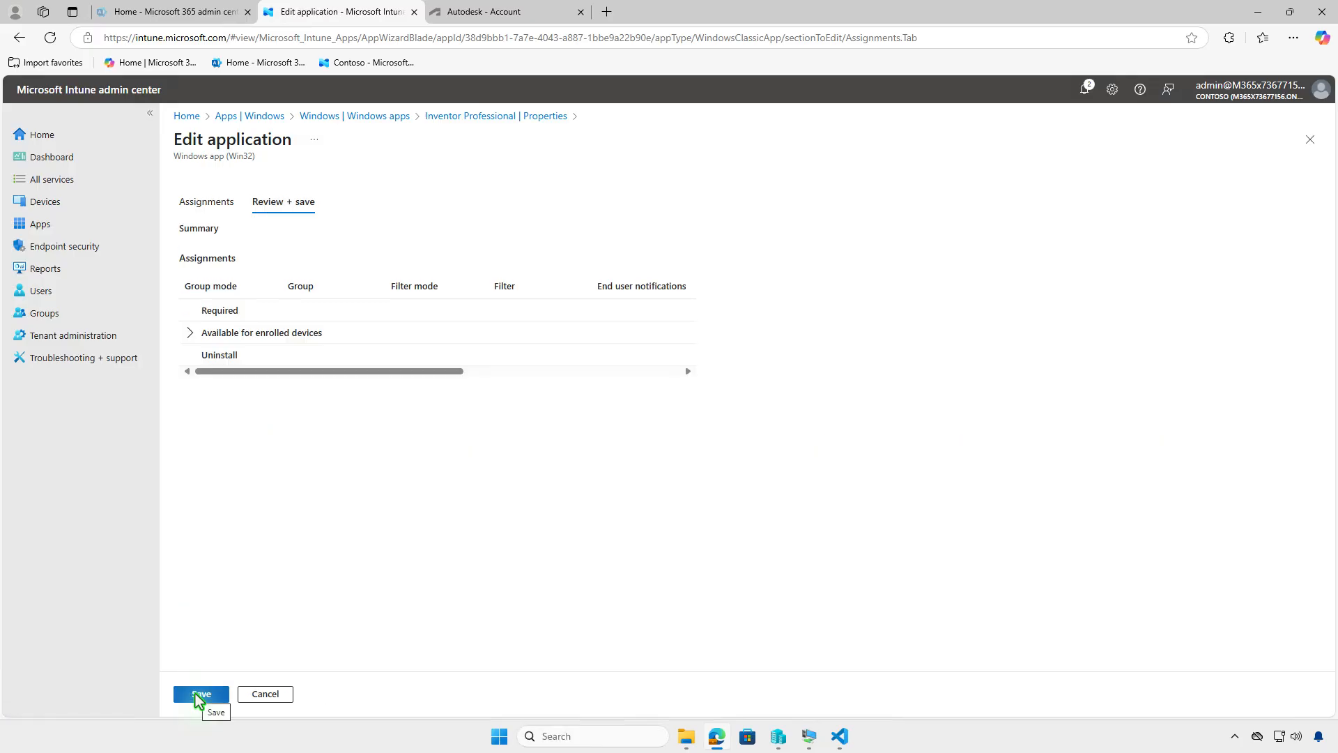
click(195, 693)
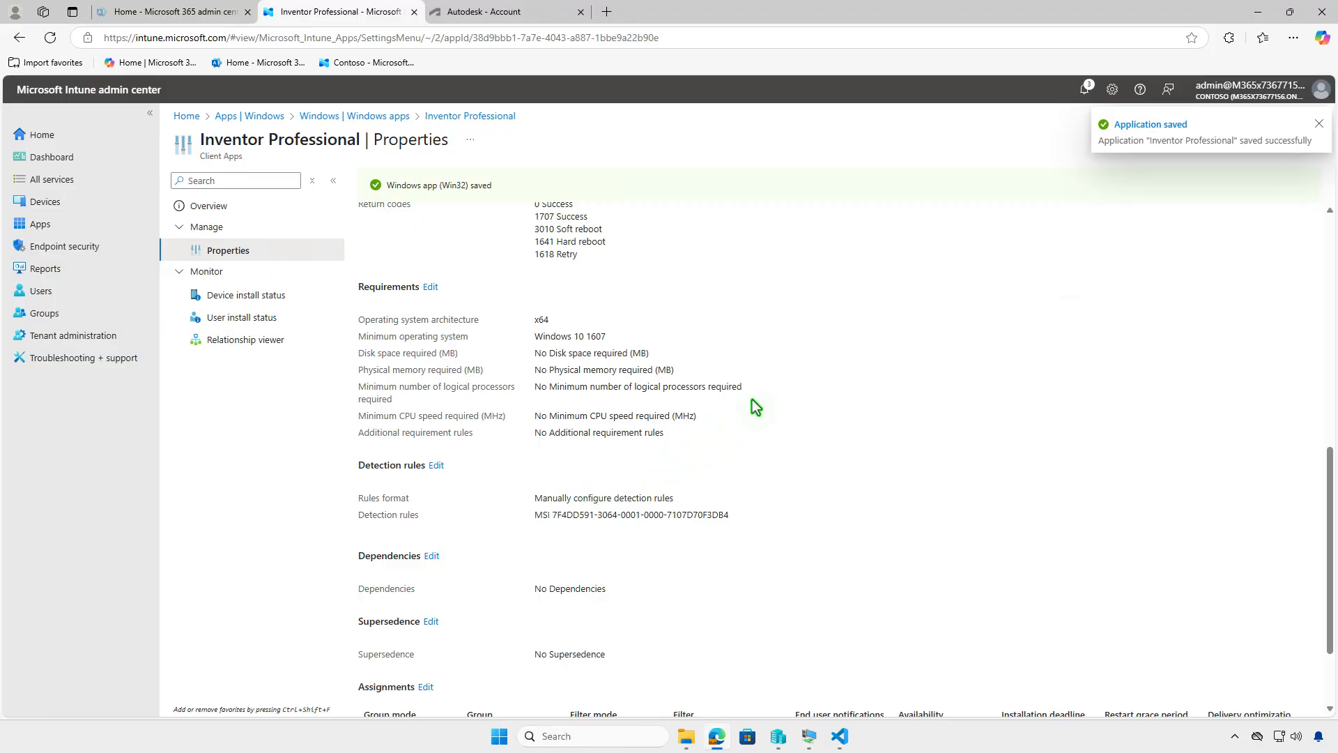
Step: Switch to the test VM, install Inventor Professional from the Company Portal Apps page, and open the notification center
click(1258, 12)
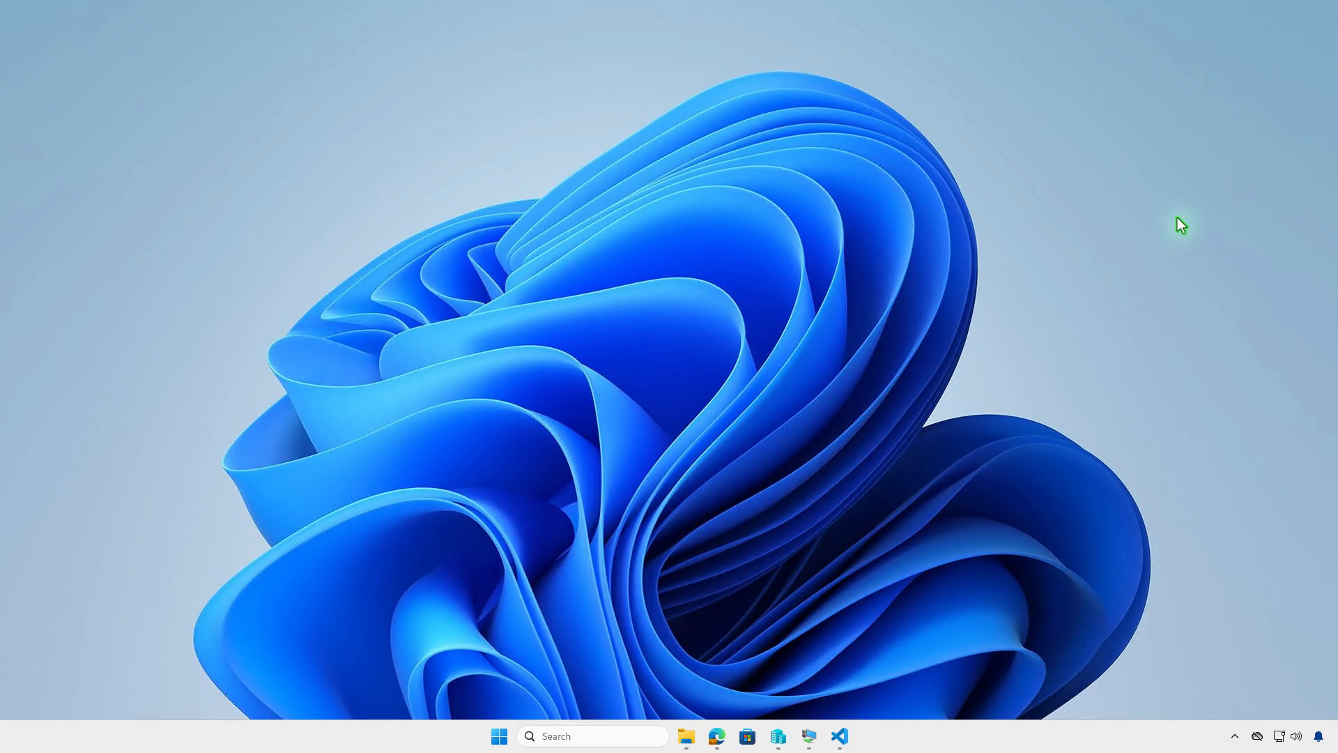
click(814, 736)
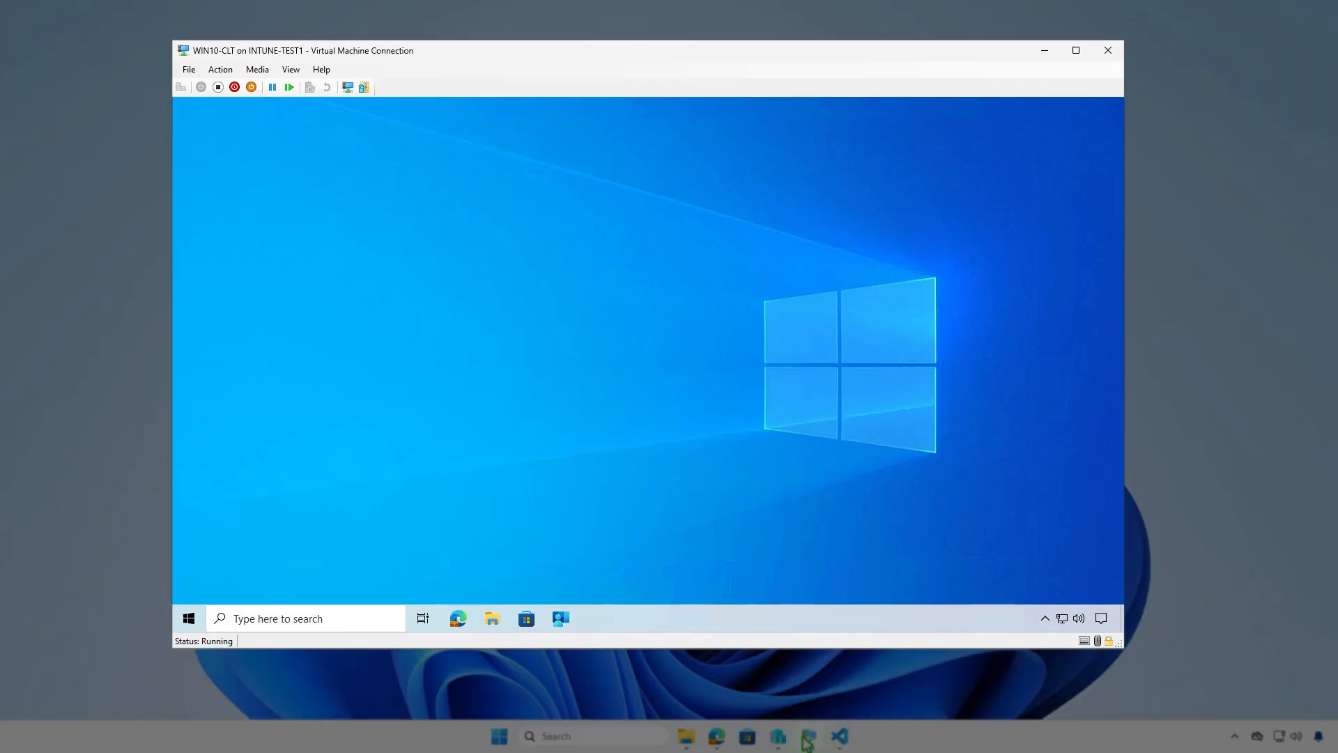
click(566, 622)
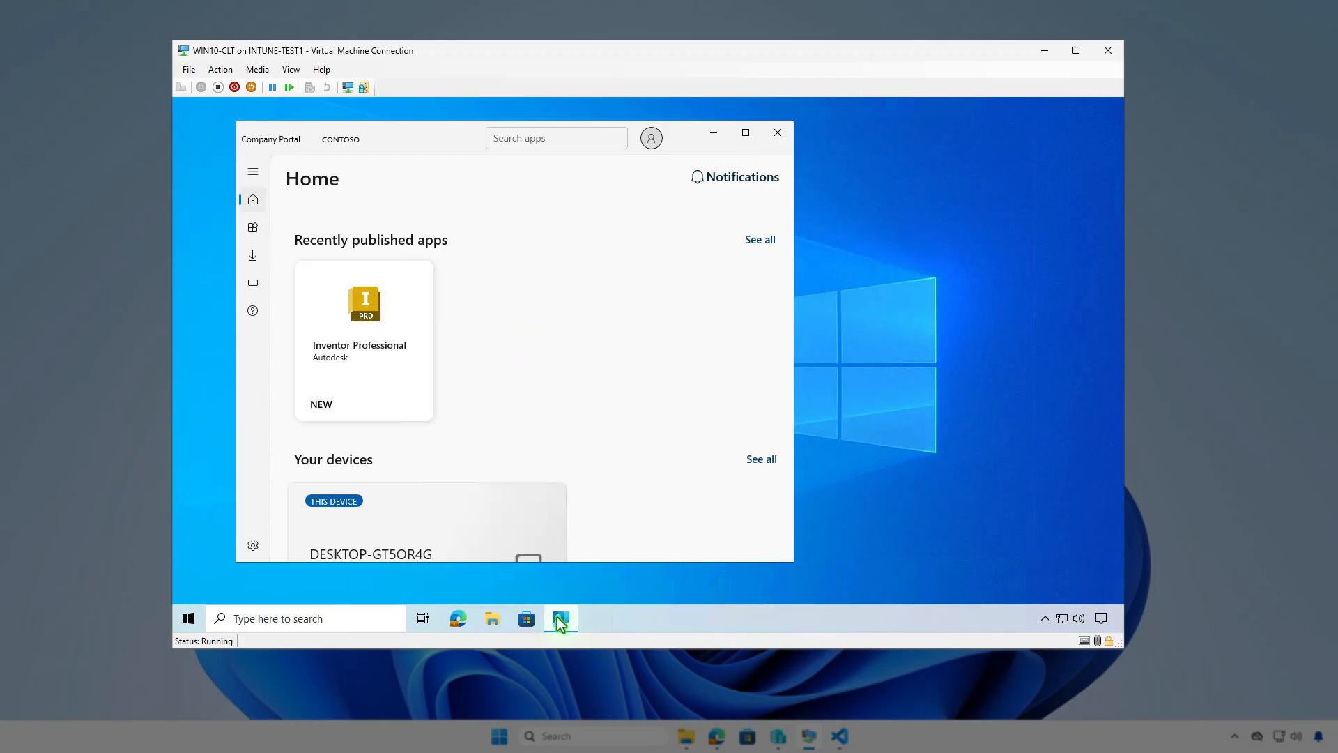
click(255, 229)
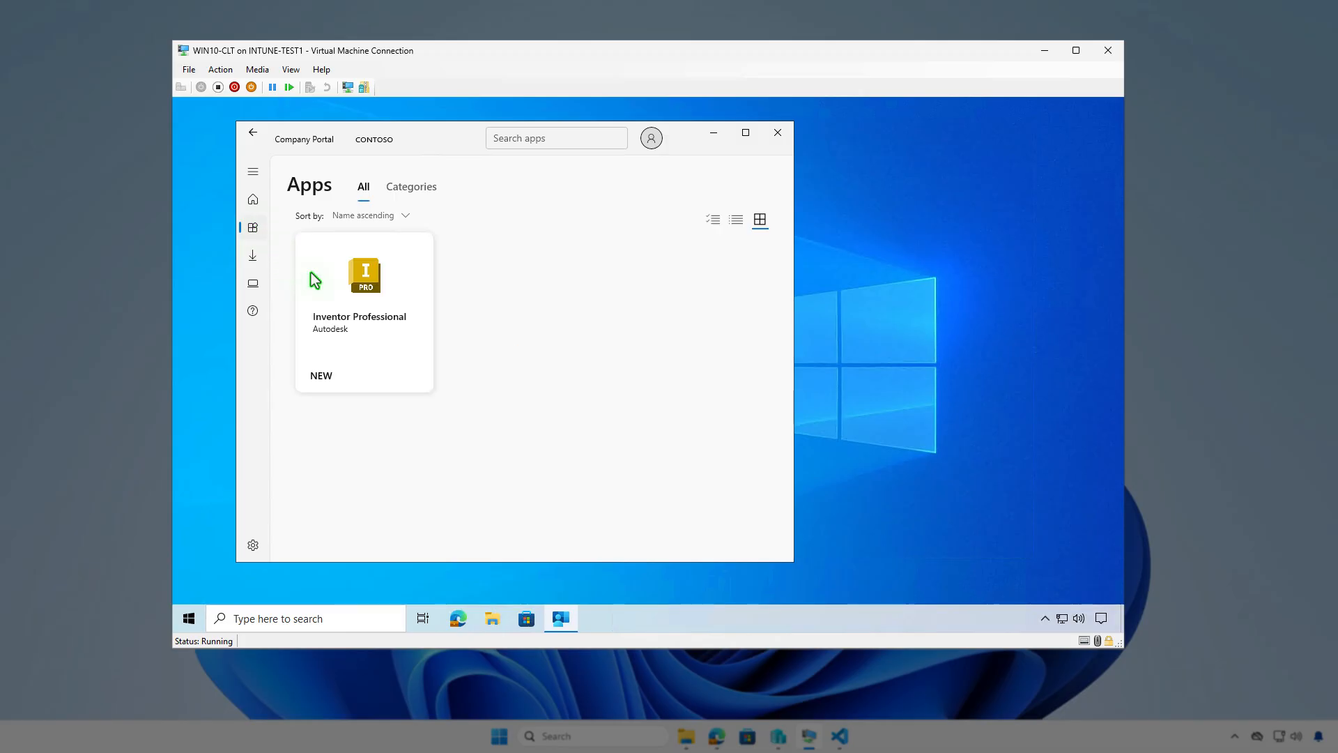
click(365, 337)
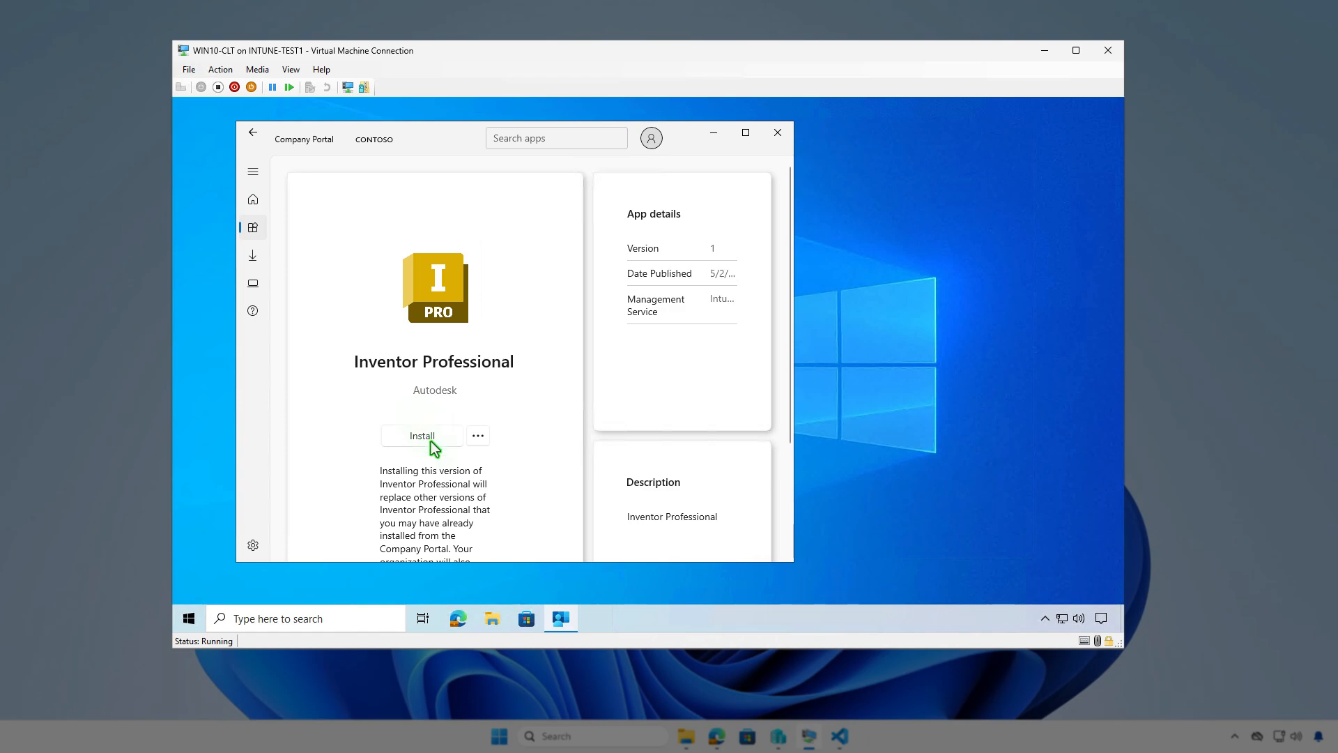
click(431, 441)
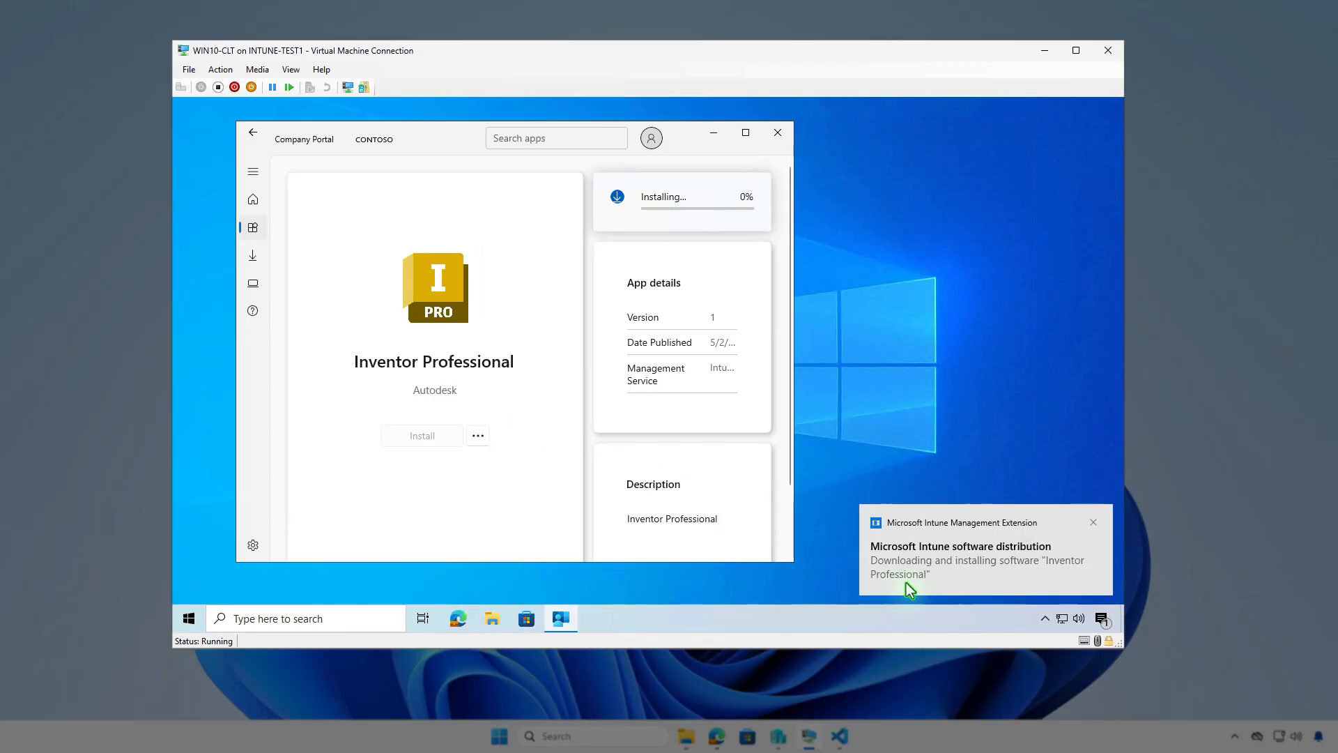
click(1102, 618)
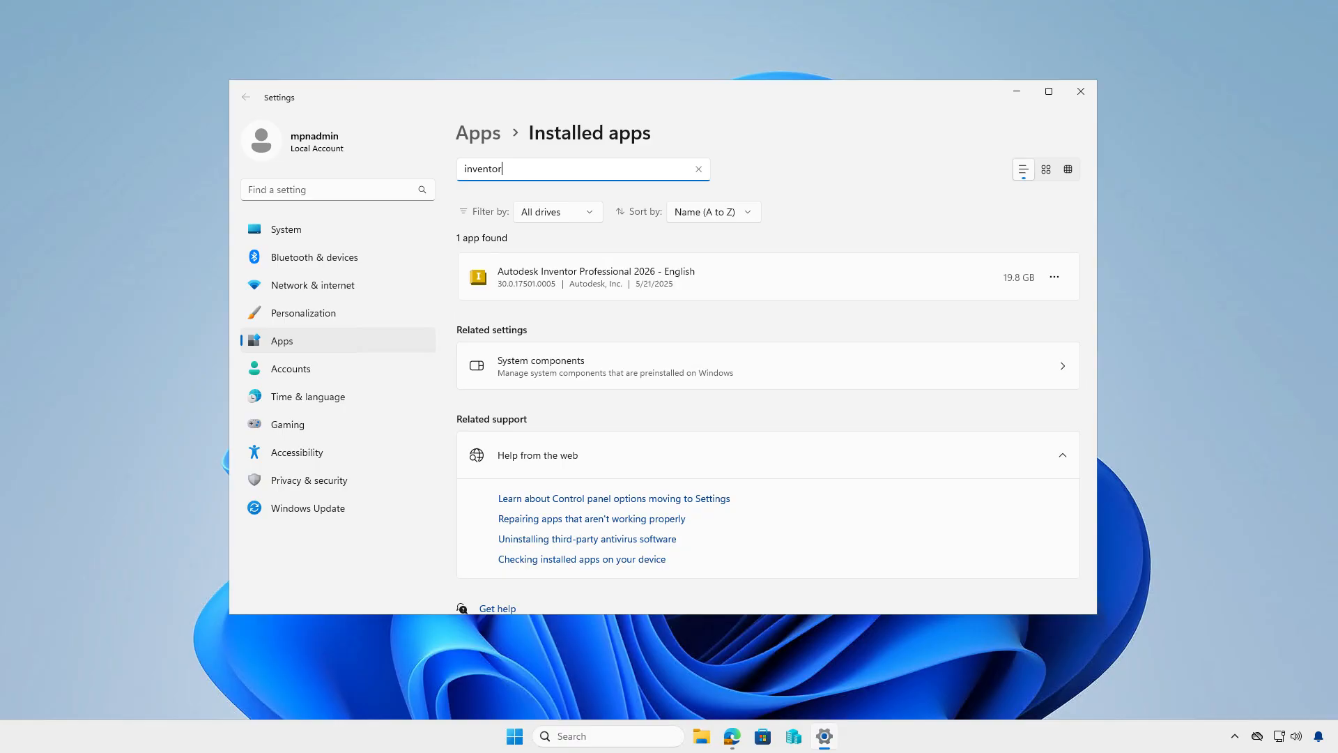
Step: Close Settings, open an admin Terminal and enter Get-WmiObject -Class Win32_Product | Where { $_.Vendor -like 'Autodesk*'} | FT
click(1077, 99)
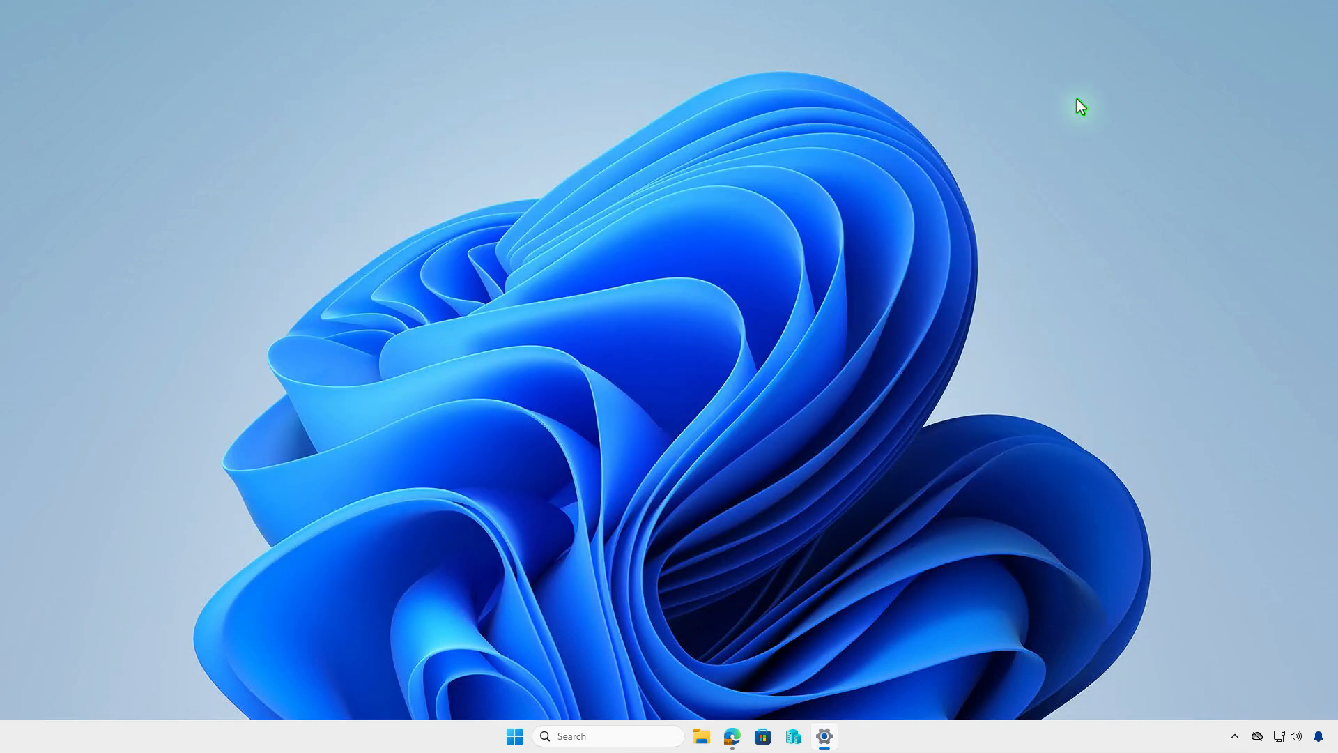
right_click(530, 737)
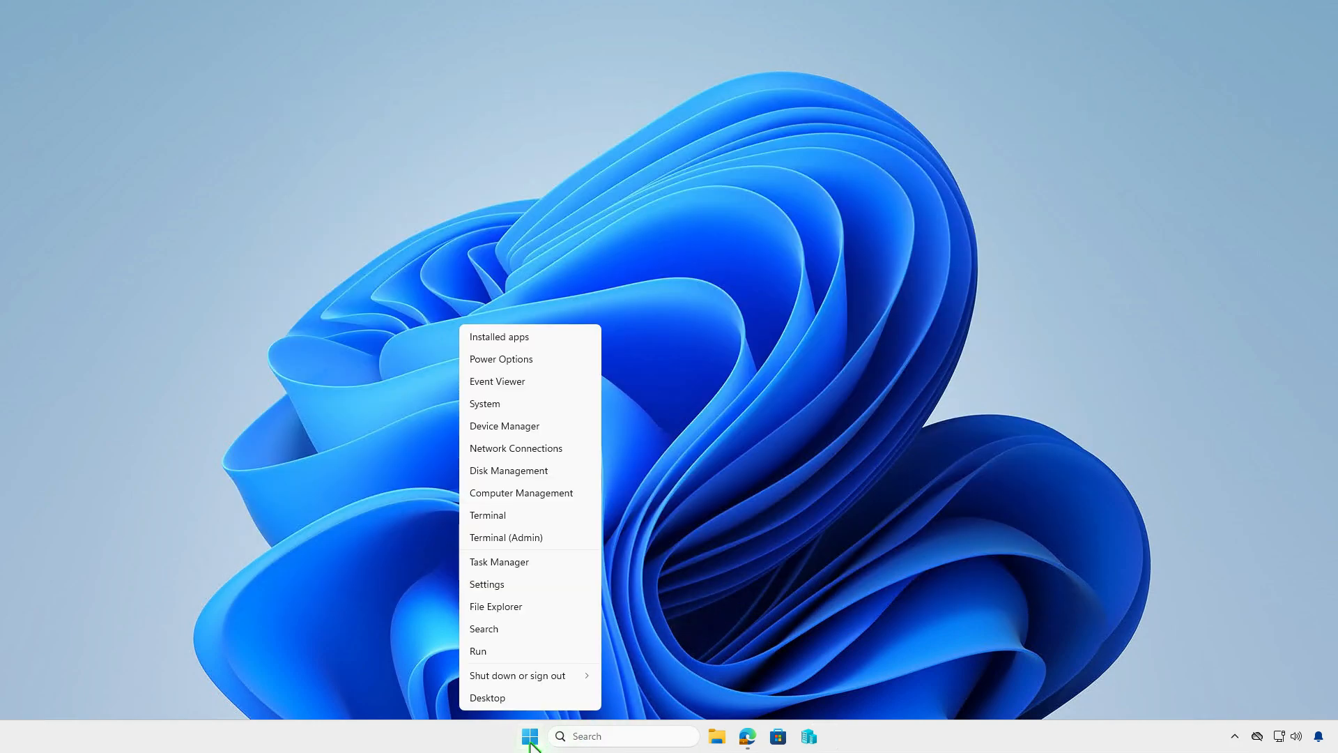
click(558, 537)
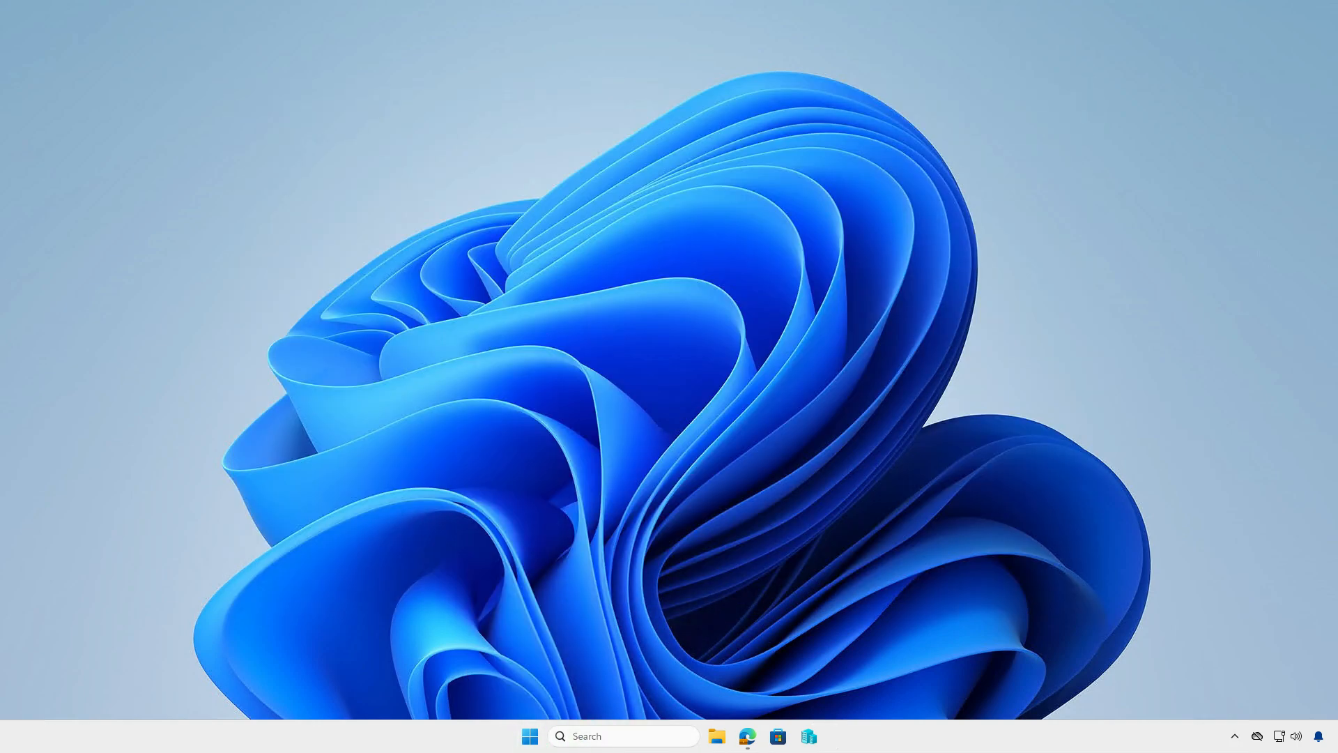
text(Get-WmiObject -Class Win32_Product | Where { $_.Vendor -like 'Autodesk*'} | FT)
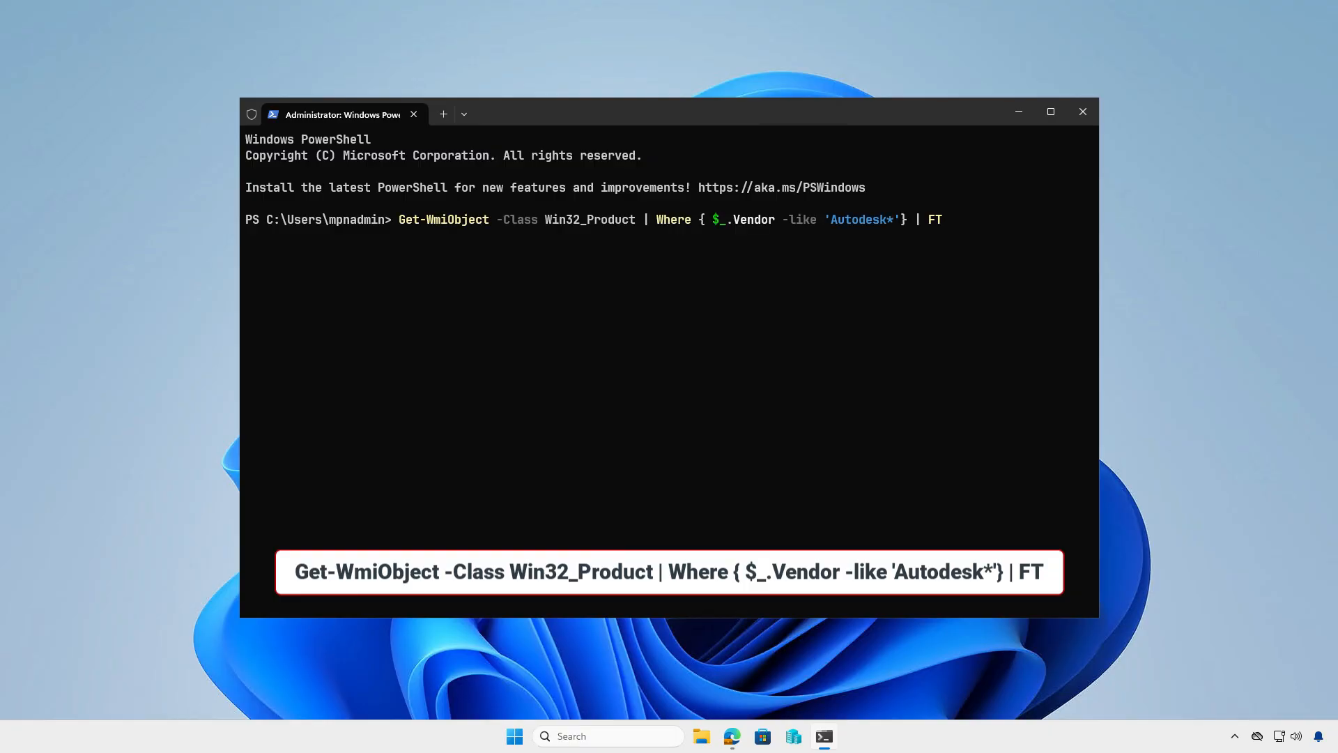